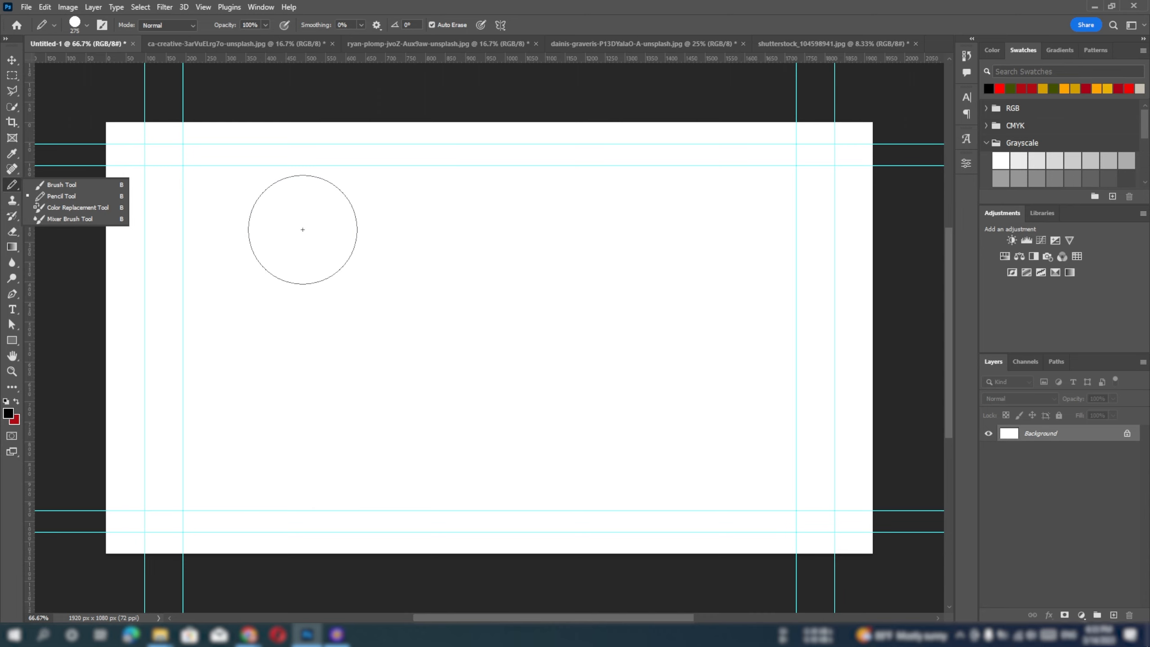
# Paint black hard-edged dabs with the Pencil tool across the upper part of the blank canvas
pyautogui.click(302, 229)
pyautogui.moveTo(406, 238); pyautogui.dragTo(461, 238)
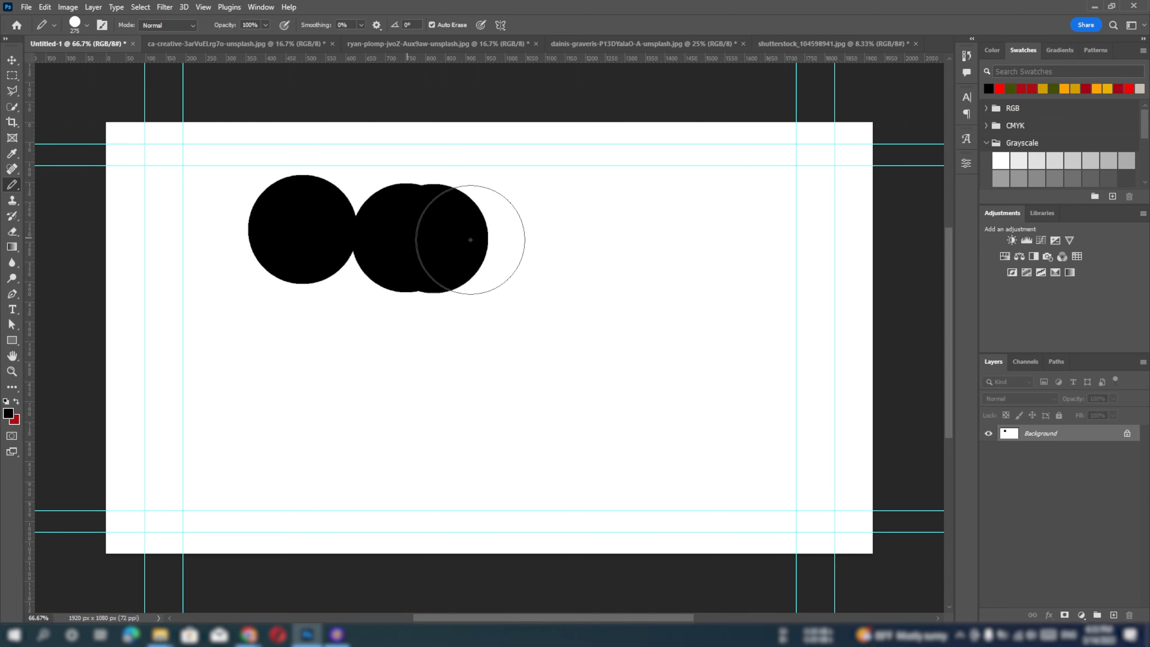
# Select the Color Replacement tool and switch to the ca-creative photo of the red and black sneaker
pyautogui.rightClick(14, 186)
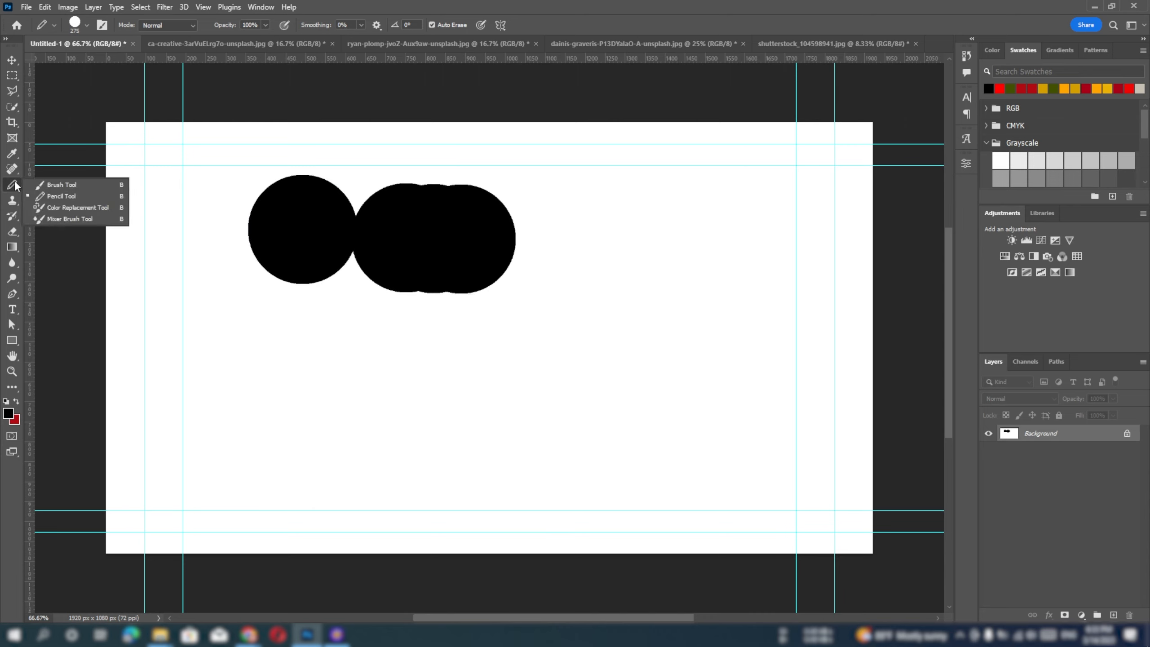
pyautogui.click(48, 185)
pyautogui.rightClick(13, 187)
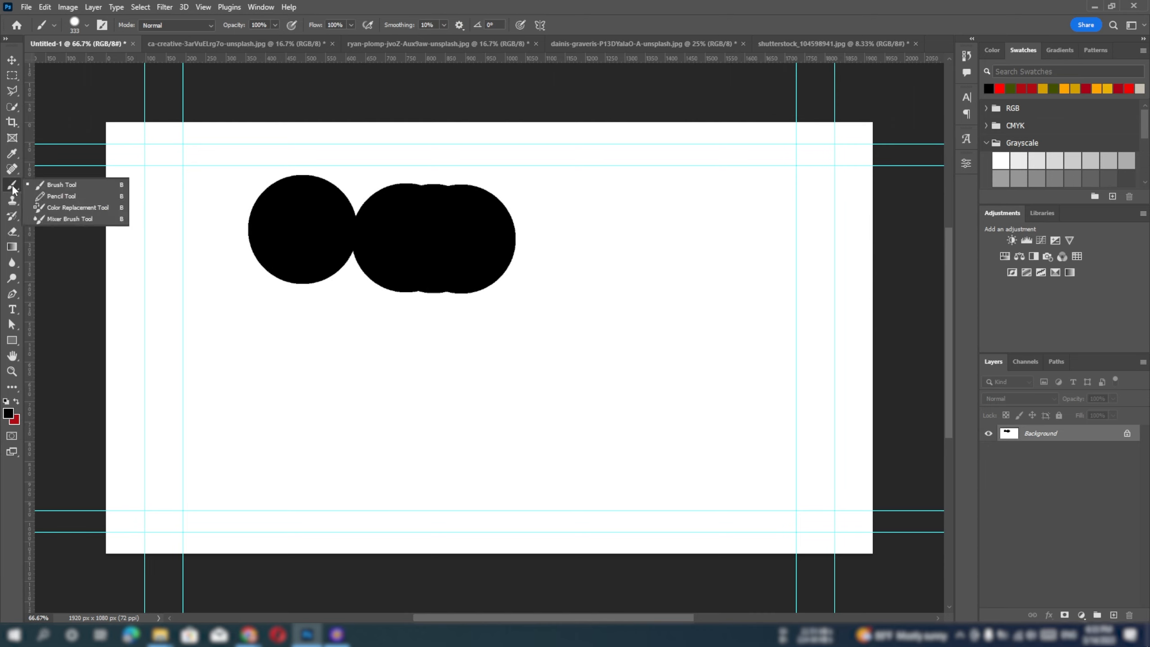
pyautogui.click(62, 206)
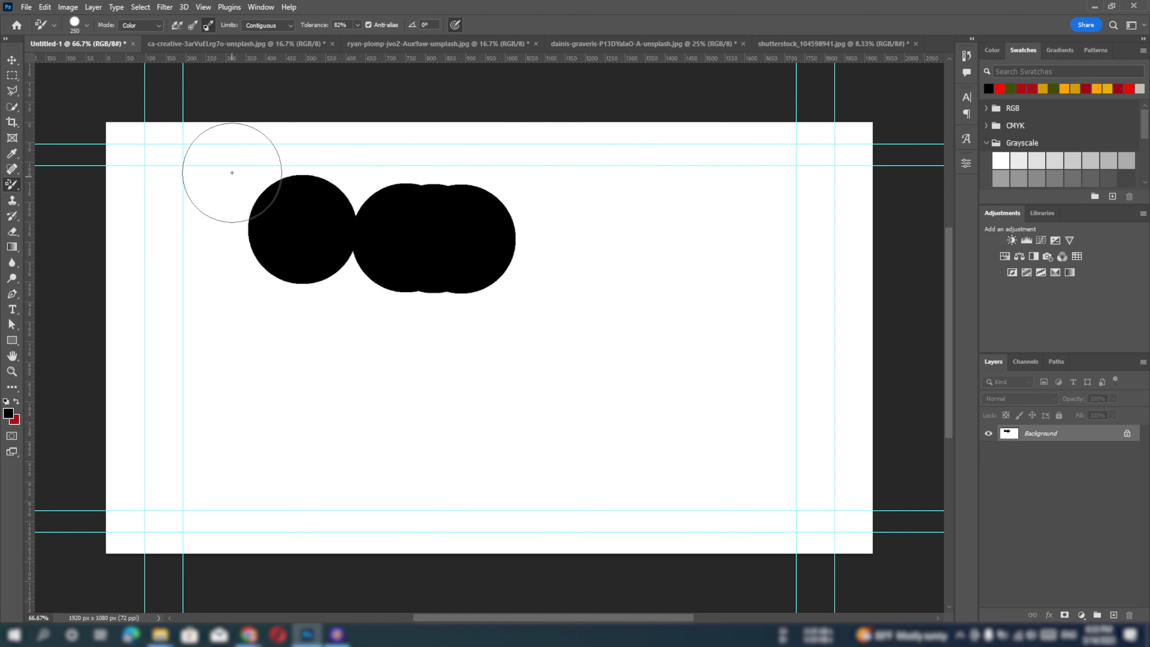
pyautogui.click(206, 45)
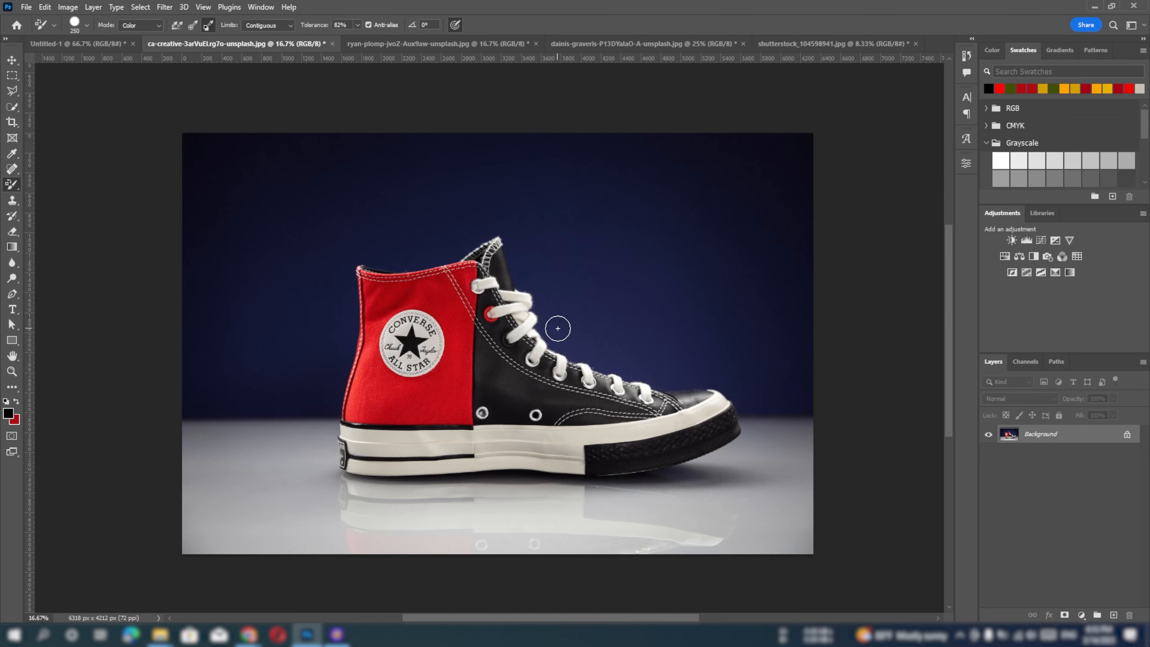
pyautogui.hotkey('ctrl', '+')
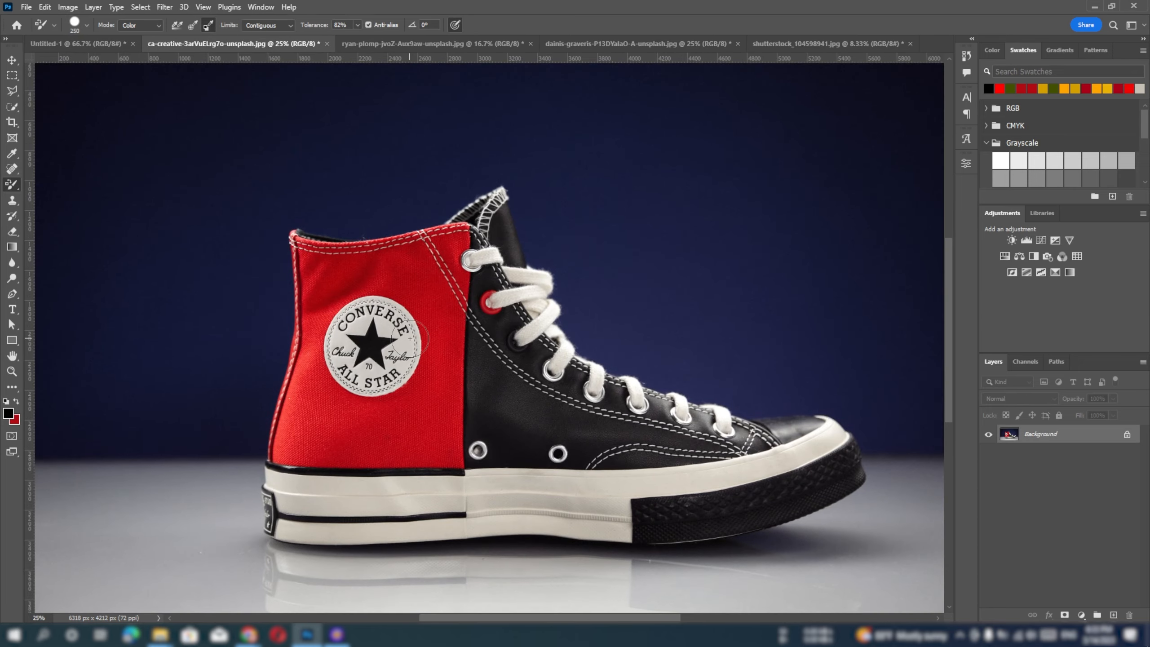
pyautogui.moveTo(410, 338); pyautogui.dragTo(399, 314)
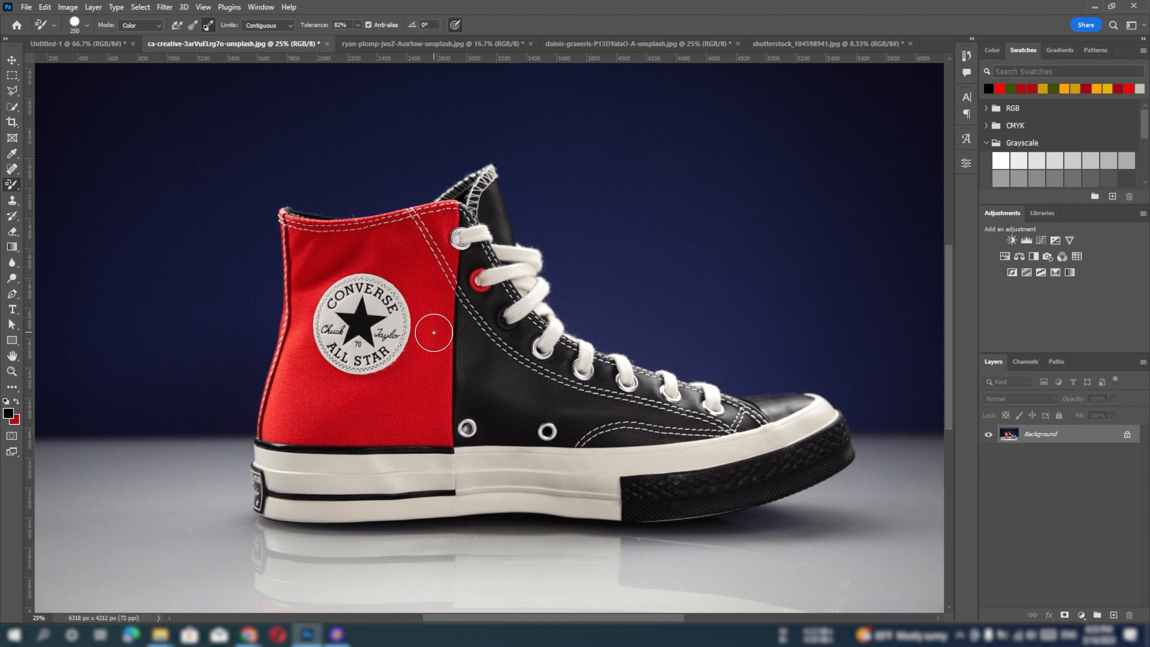
# Set the Color Replacement brush to 68 px with 64% hardness, and adjust its spacing, angle and roundness
pyautogui.click(85, 24)
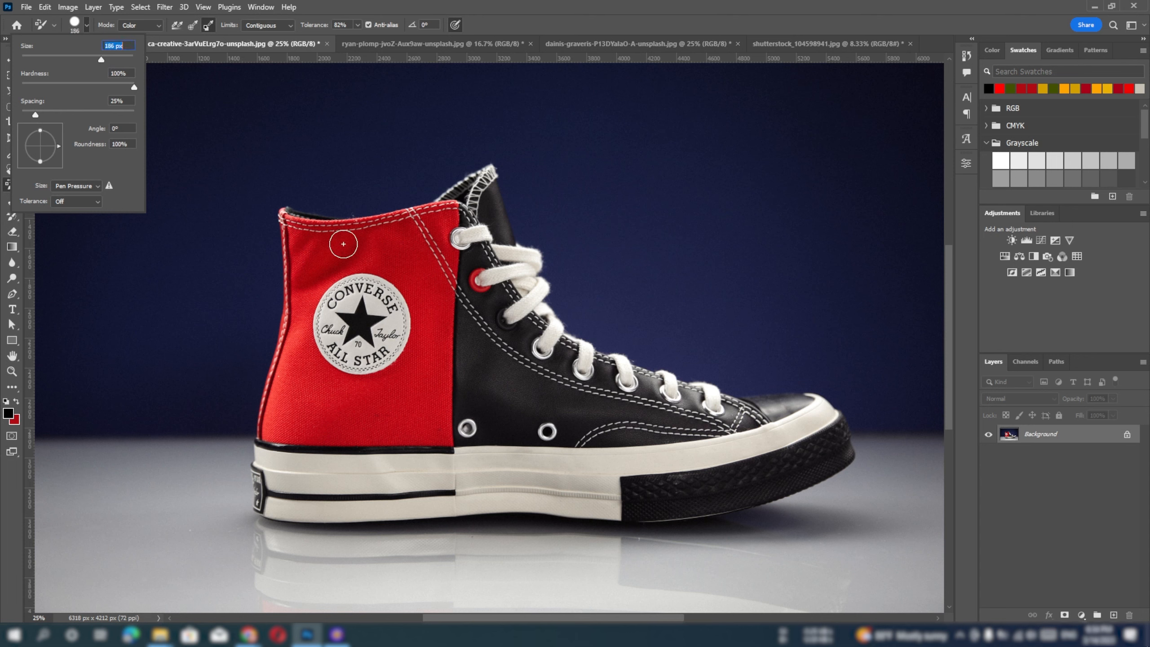
pyautogui.moveTo(101, 60)
pyautogui.mouseDown()
pyautogui.moveTo(123, 59)
pyautogui.moveTo(59, 60)
pyautogui.mouseUp()
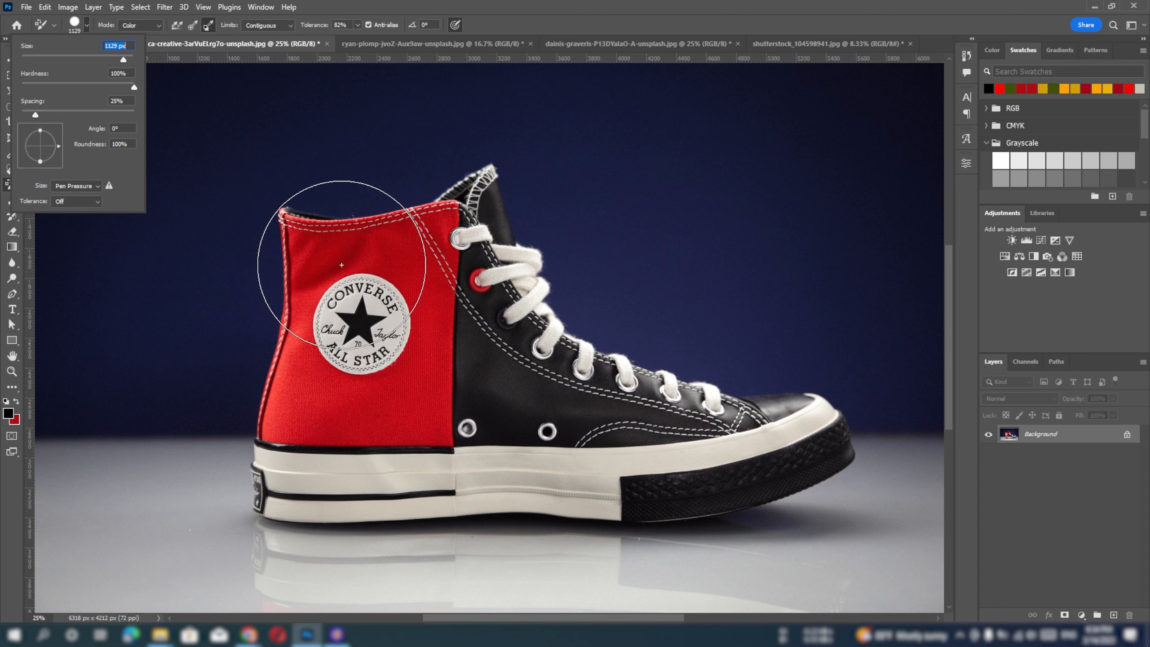
pyautogui.moveTo(134, 87); pyautogui.dragTo(82, 88)
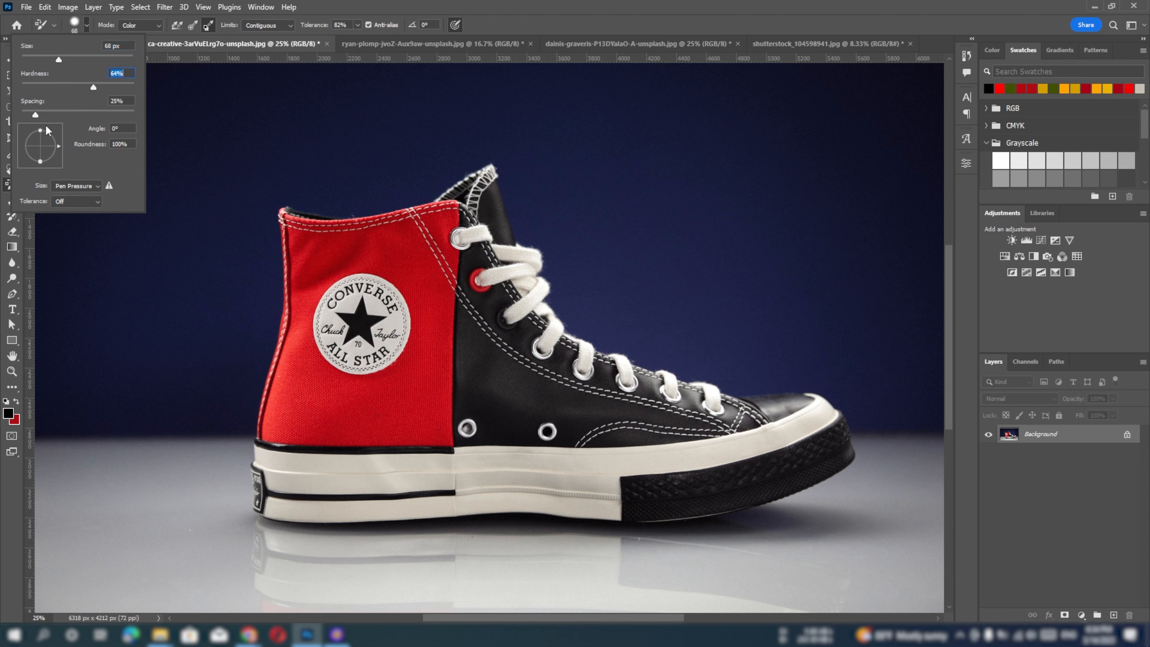
pyautogui.moveTo(36, 115); pyautogui.dragTo(118, 115)
pyautogui.press('Tab')
pyautogui.press('Tab')
pyautogui.write('30')
pyautogui.press('Return')
pyautogui.write('0')
pyautogui.click(514, 6)
# Set the Color Replacement tool's sampling to Continuous and its mode to Color
pyautogui.click(156, 26)
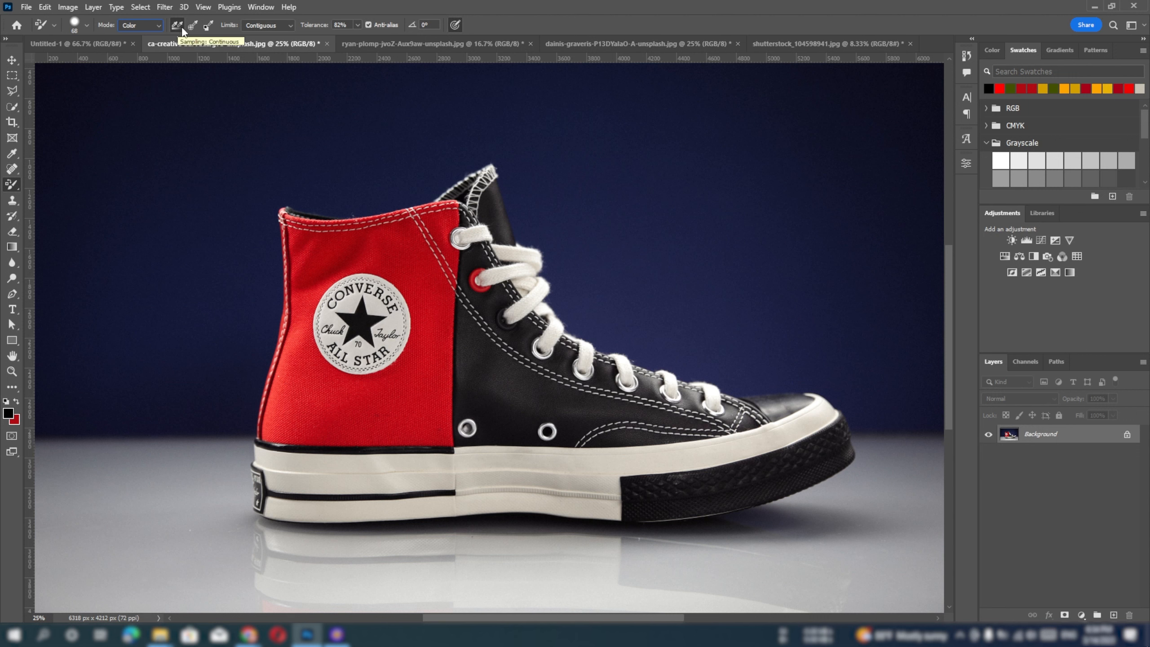
pyautogui.click(139, 24)
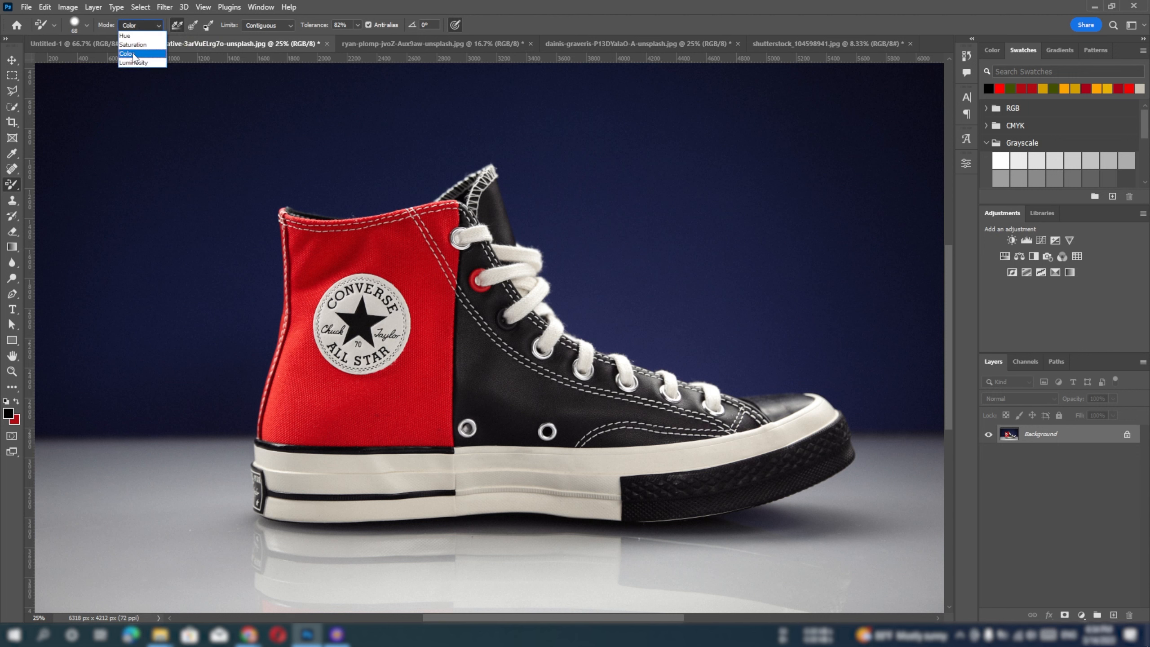
pyautogui.click(134, 55)
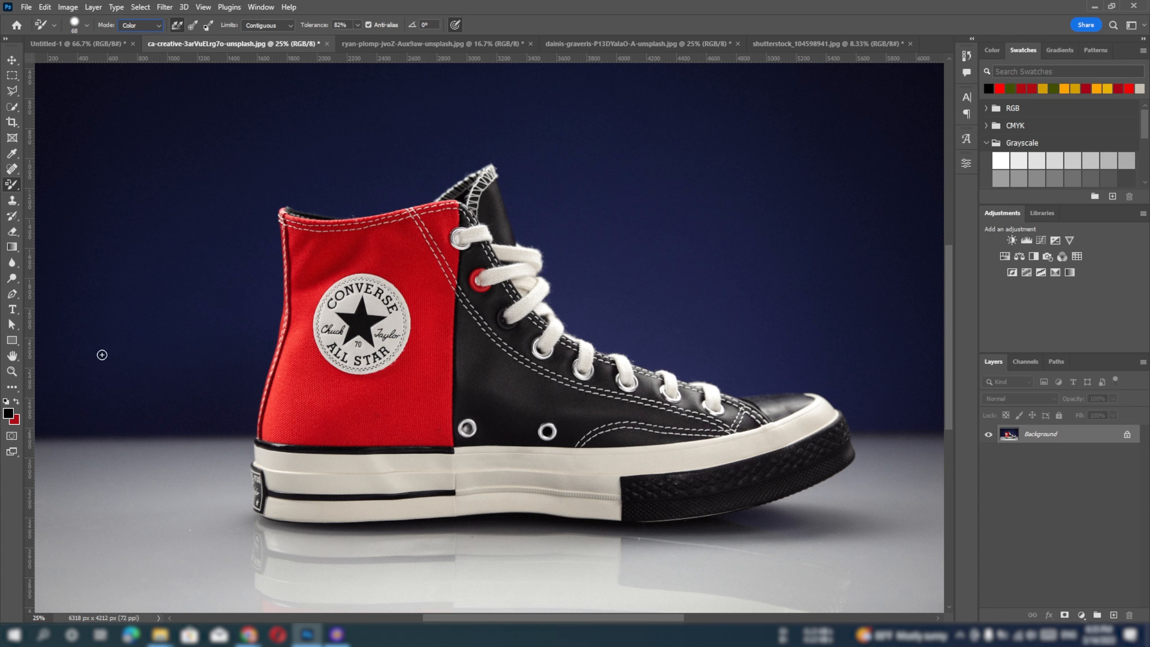
# Set the foreground color to a bright blue, 1269ed
pyautogui.click(9, 414)
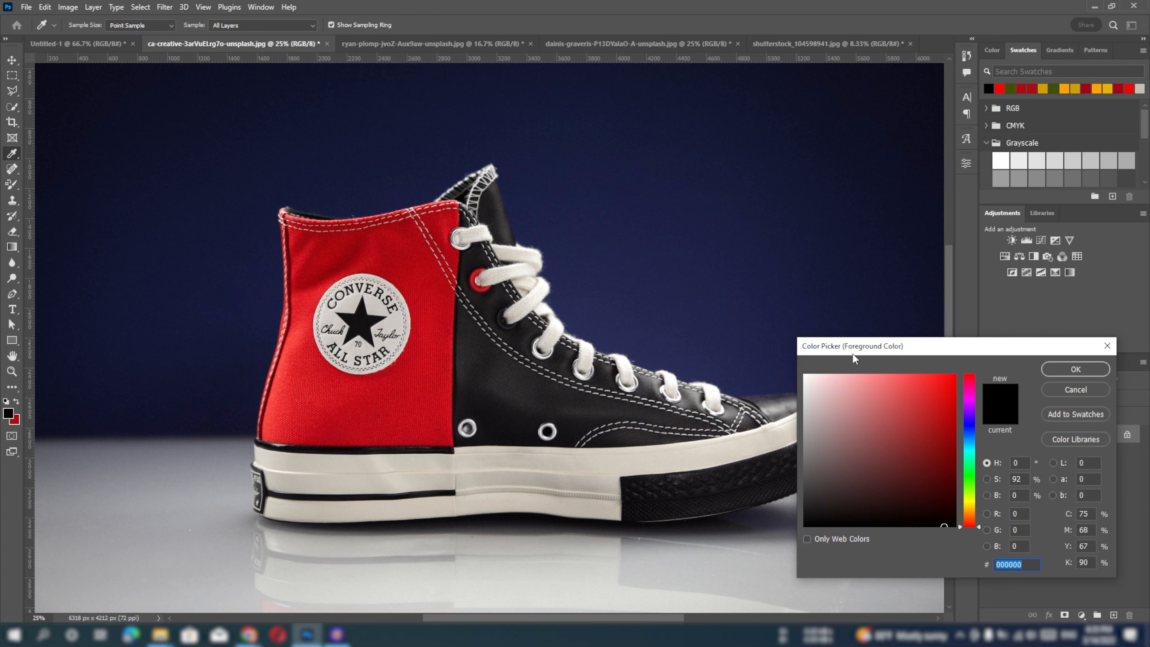
pyautogui.click(968, 434)
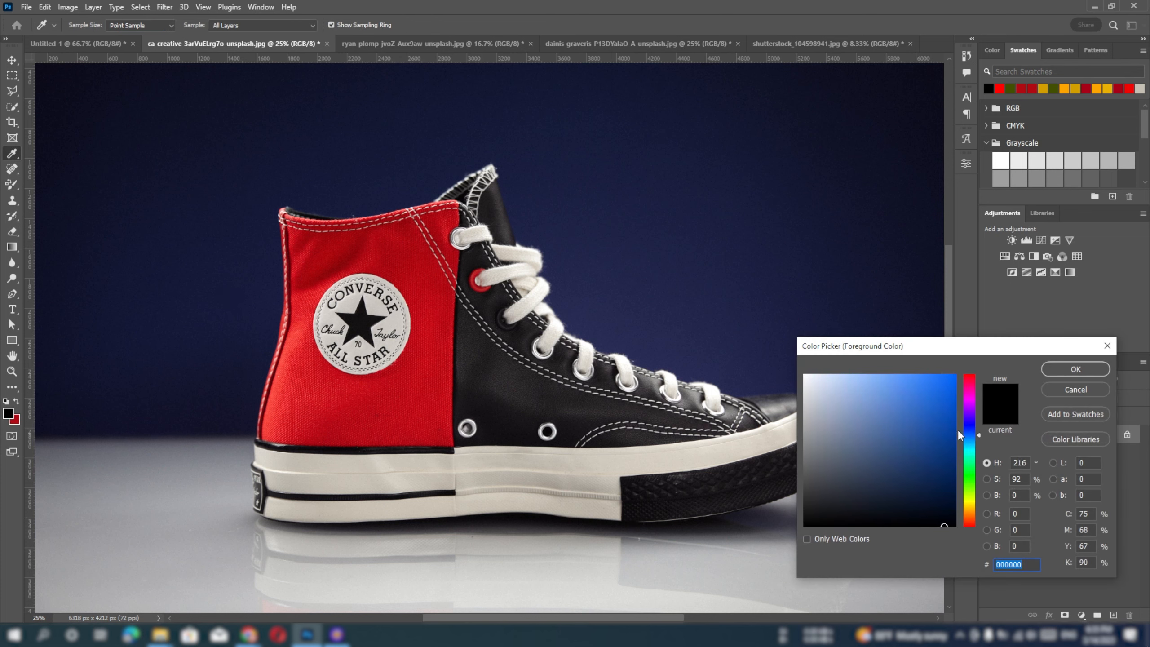
pyautogui.write('1269ed')
pyautogui.click(1058, 370)
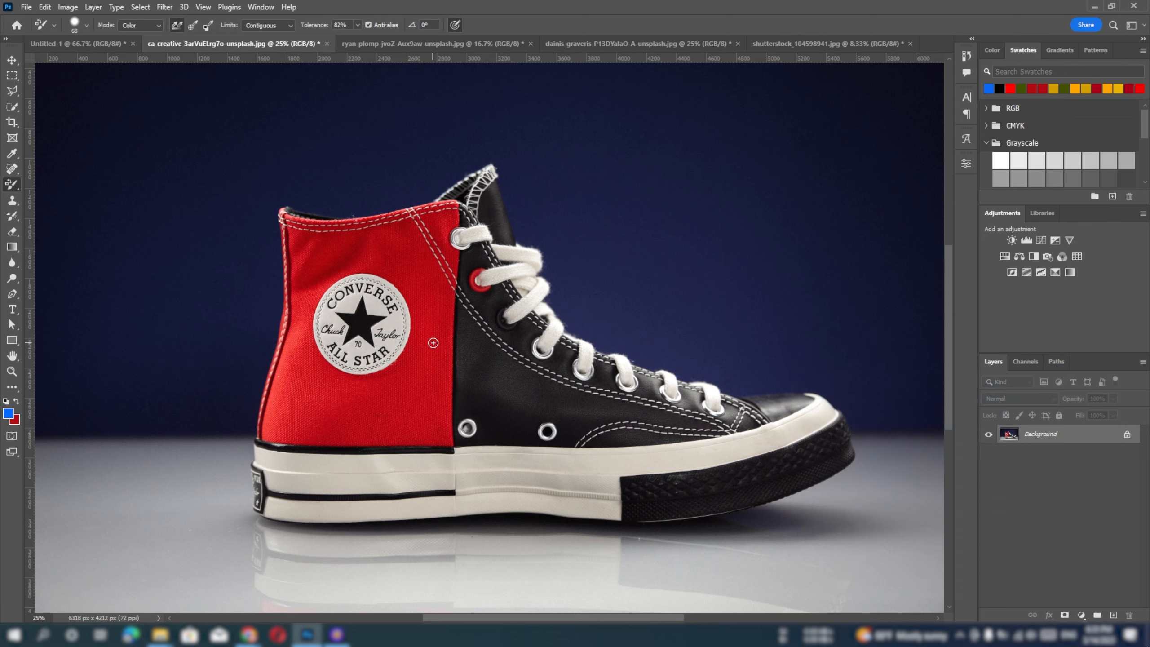
# With a 409 px brush at 30% tolerance, paint the red fabric between the round logo and the black leather blue
pyautogui.scroll(2, 433, 340)
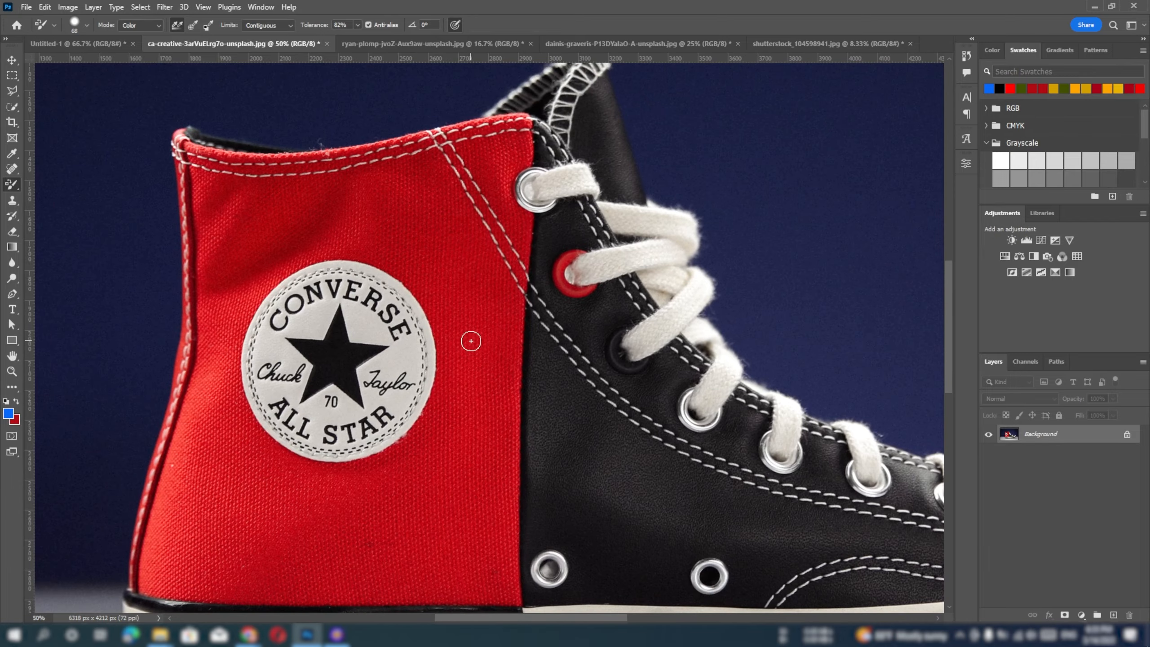
pyautogui.keyDown('alt'); pyautogui.rightClick(471, 341); pyautogui.keyUp('alt')
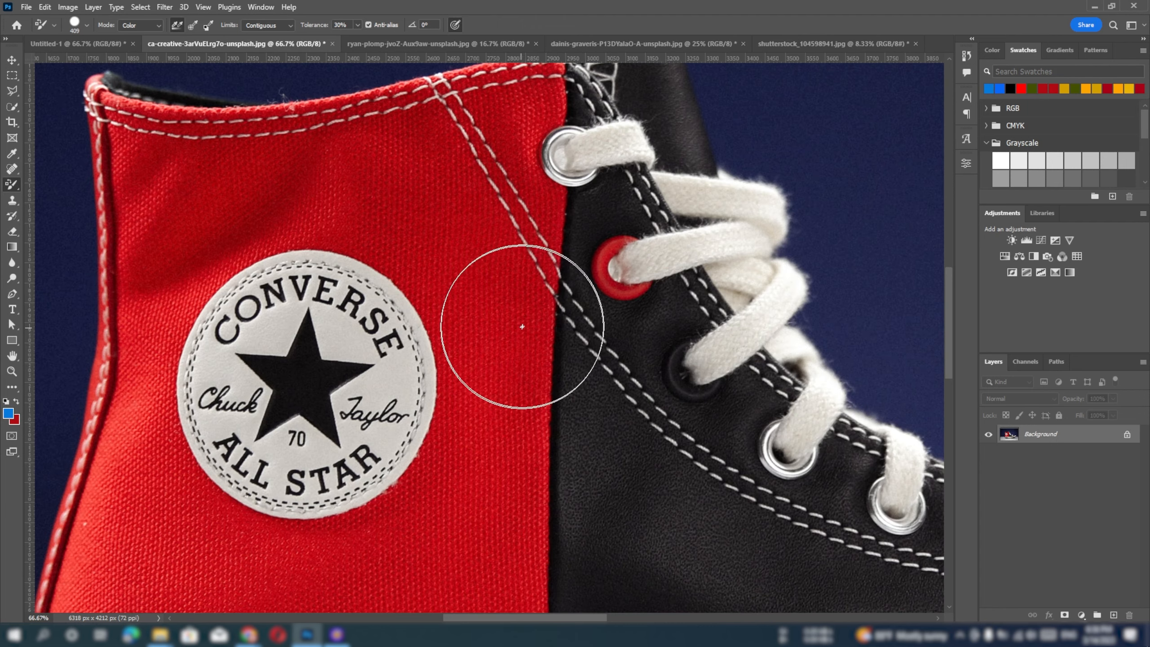
pyautogui.click(517, 287)
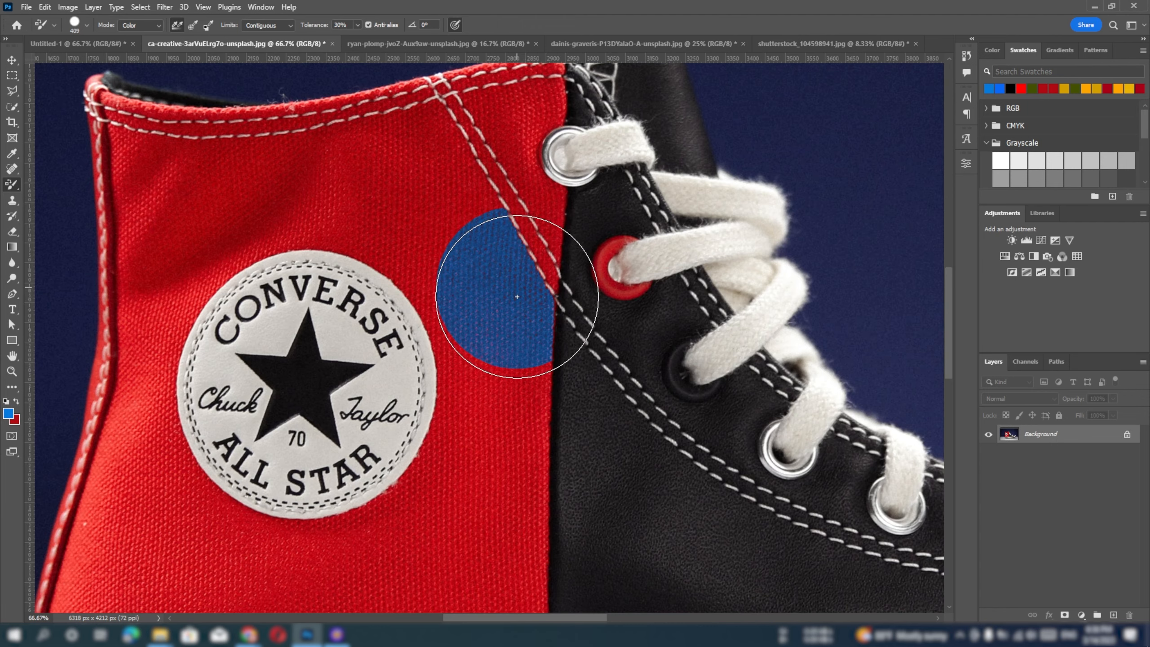
pyautogui.moveTo(517, 296)
pyautogui.mouseDown()
pyautogui.moveTo(495, 133)
pyautogui.moveTo(511, 126)
pyautogui.moveTo(524, 479)
pyautogui.moveTo(526, 151)
pyautogui.mouseUp()
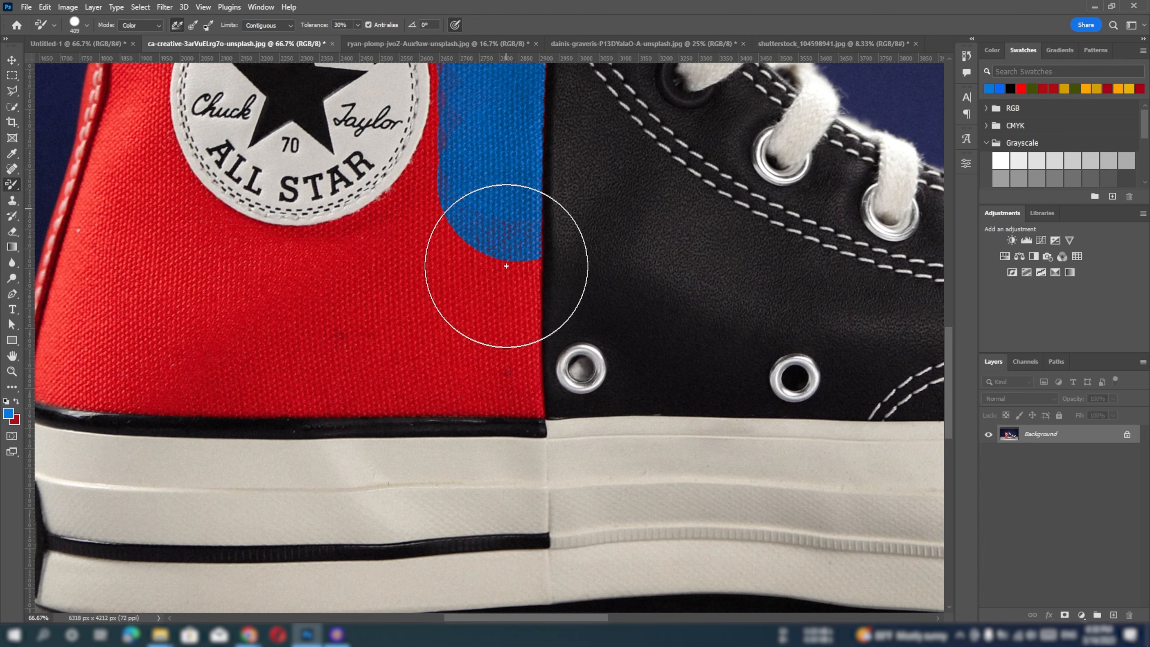
# Undo the last stroke and paint the rest of the red fabric around the round logo blue
pyautogui.moveTo(507, 289)
pyautogui.mouseDown()
pyautogui.moveTo(507, 353)
pyautogui.moveTo(505, 186)
pyautogui.moveTo(504, 365)
pyautogui.moveTo(283, 371)
pyautogui.moveTo(446, 371)
pyautogui.moveTo(505, 355)
pyautogui.moveTo(494, 352)
pyautogui.moveTo(519, 391)
pyautogui.moveTo(557, 326)
pyautogui.moveTo(571, 192)
pyautogui.moveTo(533, 196)
pyautogui.mouseUp()
pyautogui.hotkey('ctrl', 'z')
pyautogui.moveTo(234, 380)
pyautogui.mouseDown()
pyautogui.moveTo(280, 298)
pyautogui.moveTo(163, 307)
pyautogui.moveTo(378, 291)
pyautogui.moveTo(115, 268)
pyautogui.moveTo(112, 282)
pyautogui.moveTo(163, 199)
pyautogui.moveTo(168, 142)
pyautogui.moveTo(262, 193)
pyautogui.moveTo(354, 197)
pyautogui.moveTo(347, 217)
pyautogui.moveTo(303, 200)
pyautogui.moveTo(456, 200)
pyautogui.moveTo(300, 228)
pyautogui.moveTo(487, 158)
pyautogui.moveTo(470, 135)
pyautogui.moveTo(423, 385)
pyautogui.moveTo(441, 372)
pyautogui.moveTo(423, 398)
pyautogui.moveTo(446, 335)
pyautogui.moveTo(453, 204)
pyautogui.moveTo(410, 113)
pyautogui.moveTo(421, 101)
pyautogui.moveTo(467, 252)
pyautogui.moveTo(449, 308)
pyautogui.moveTo(461, 252)
pyautogui.moveTo(442, 246)
pyautogui.moveTo(455, 361)
pyautogui.mouseUp()
pyautogui.moveTo(461, 321)
pyautogui.mouseDown()
pyautogui.moveTo(465, 215)
pyautogui.moveTo(453, 170)
pyautogui.moveTo(380, 158)
pyautogui.moveTo(307, 182)
pyautogui.moveTo(512, 126)
pyautogui.moveTo(283, 159)
pyautogui.moveTo(185, 153)
pyautogui.moveTo(130, 119)
pyautogui.moveTo(156, 305)
pyautogui.moveTo(126, 451)
pyautogui.moveTo(180, 474)
pyautogui.moveTo(194, 301)
pyautogui.moveTo(269, 246)
pyautogui.moveTo(306, 240)
pyautogui.moveTo(295, 230)
pyautogui.moveTo(503, 173)
pyautogui.moveTo(474, 162)
pyautogui.moveTo(534, 112)
pyautogui.moveTo(436, 129)
pyautogui.moveTo(431, 161)
pyautogui.moveTo(482, 142)
pyautogui.moveTo(496, 165)
pyautogui.moveTo(485, 214)
pyautogui.moveTo(498, 320)
pyautogui.mouseUp()
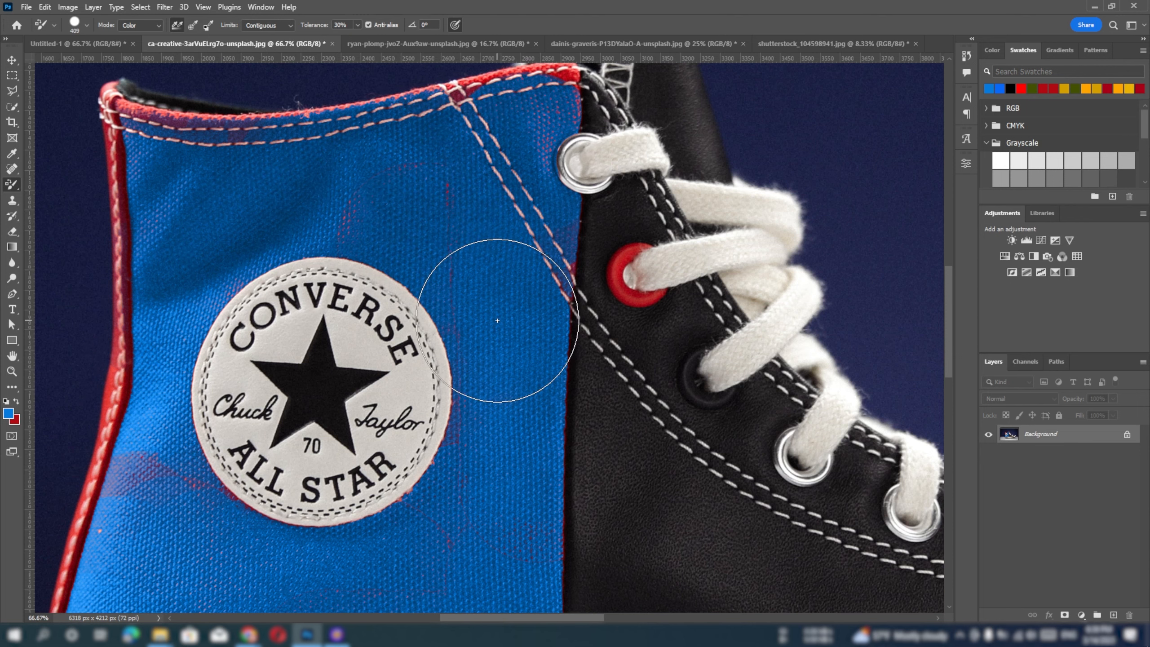
# Try to recolor the red stitched heel seam blue at 30% tolerance, and undo the stroke
pyautogui.moveTo(451, 372); pyautogui.dragTo(623, 194)
pyautogui.moveTo(263, 393)
pyautogui.mouseDown()
pyautogui.moveTo(283, 278)
pyautogui.moveTo(241, 461)
pyautogui.mouseUp()
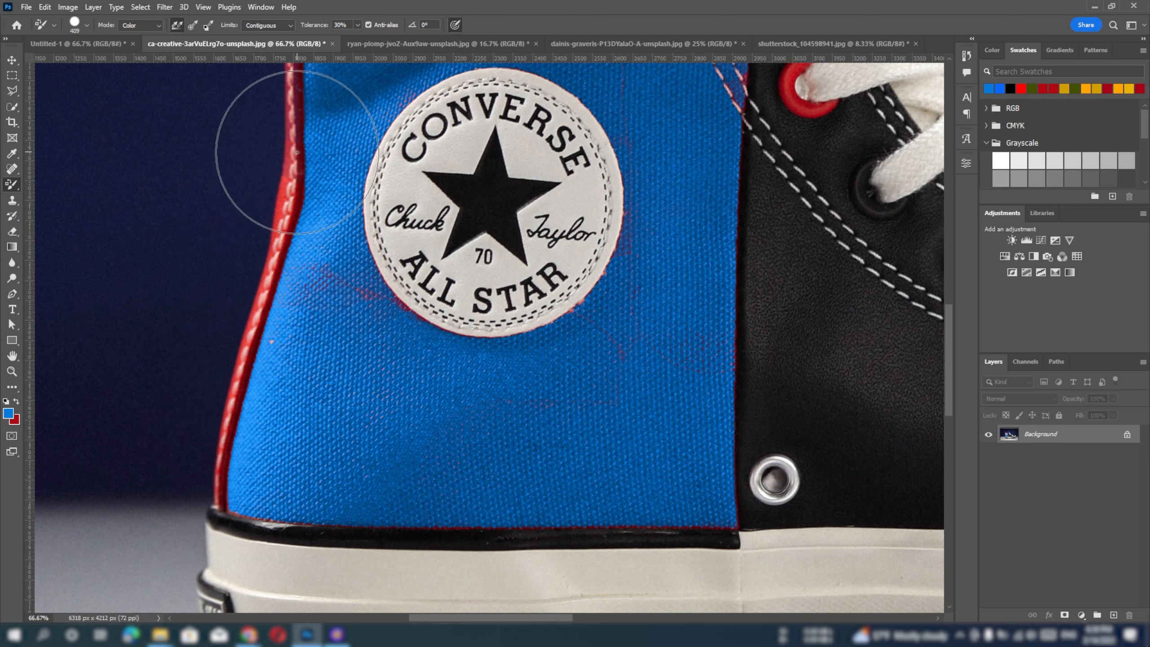
pyautogui.moveTo(324, 248); pyautogui.dragTo(282, 298)
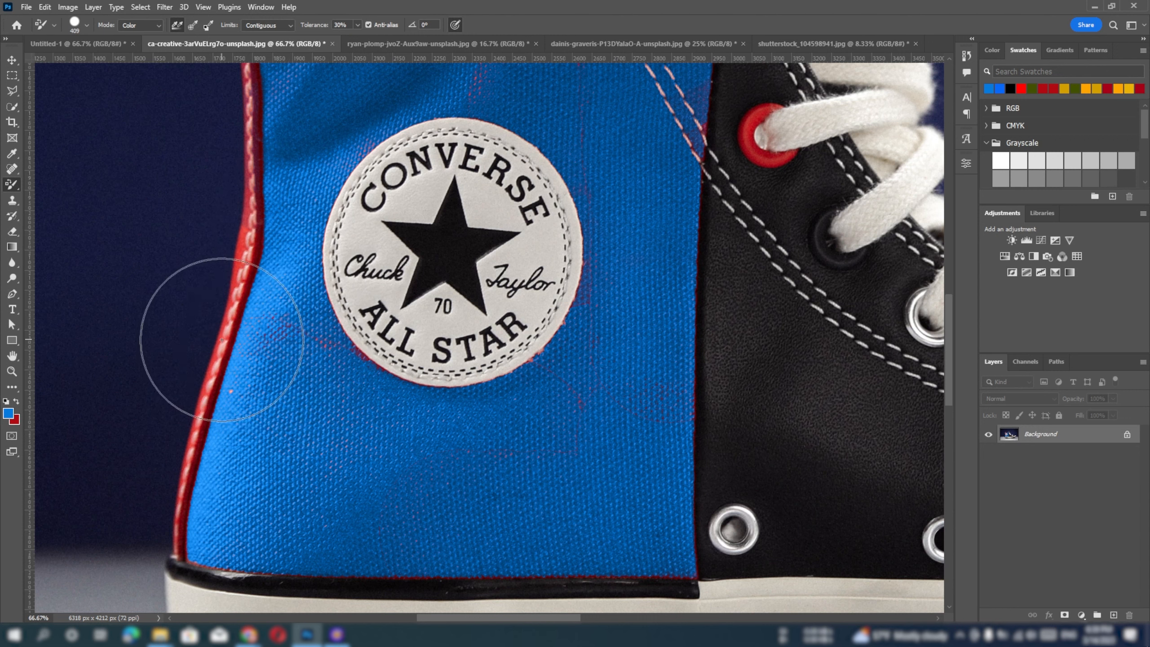
pyautogui.moveTo(221, 339)
pyautogui.mouseDown()
pyautogui.moveTo(207, 303)
pyautogui.moveTo(226, 170)
pyautogui.moveTo(237, 318)
pyautogui.moveTo(192, 401)
pyautogui.moveTo(185, 486)
pyautogui.moveTo(194, 457)
pyautogui.mouseUp()
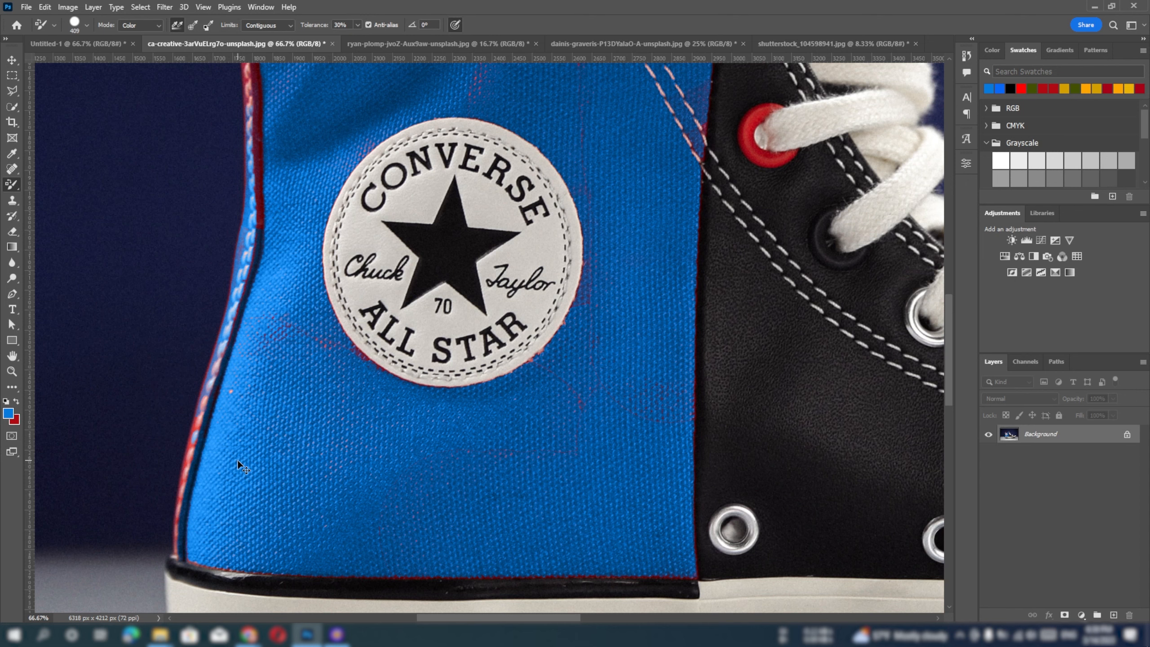
pyautogui.hotkey('ctrl', 'z')
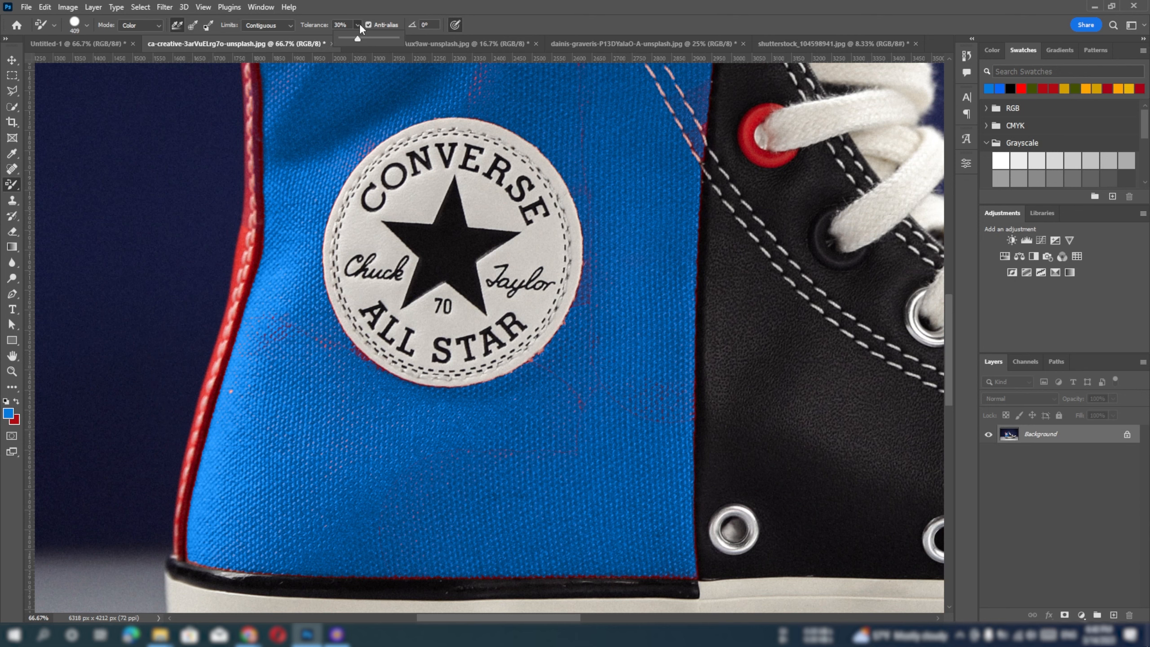
# Raise the tolerance to 76% and paint the red heel seam blue down toward the sole
pyautogui.moveTo(378, 40); pyautogui.dragTo(383, 41)
pyautogui.moveTo(265, 218); pyautogui.dragTo(258, 279)
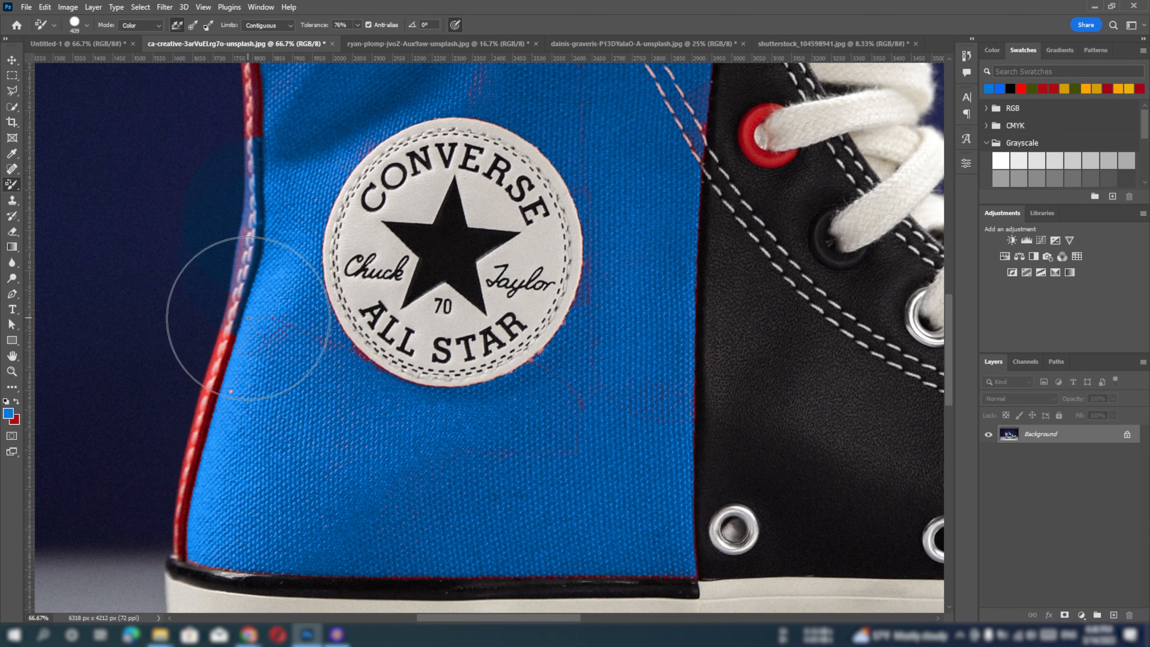
pyautogui.moveTo(218, 419)
pyautogui.mouseDown()
pyautogui.moveTo(236, 359)
pyautogui.moveTo(200, 456)
pyautogui.moveTo(201, 518)
pyautogui.mouseUp()
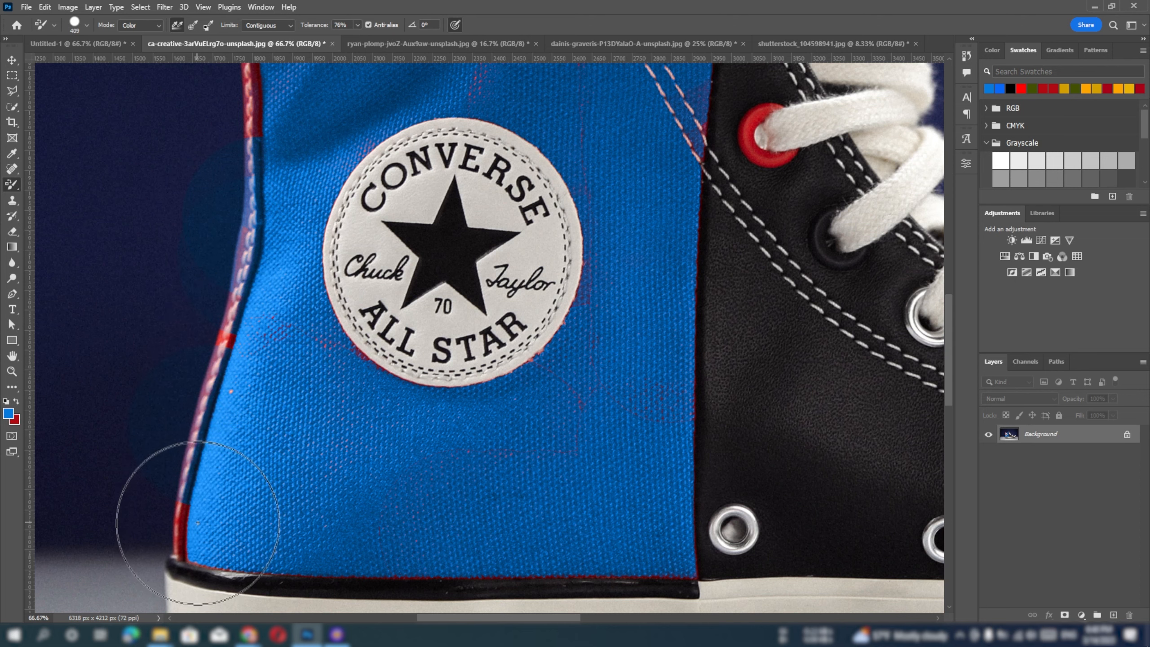
pyautogui.scroll(-3, 290, 480)
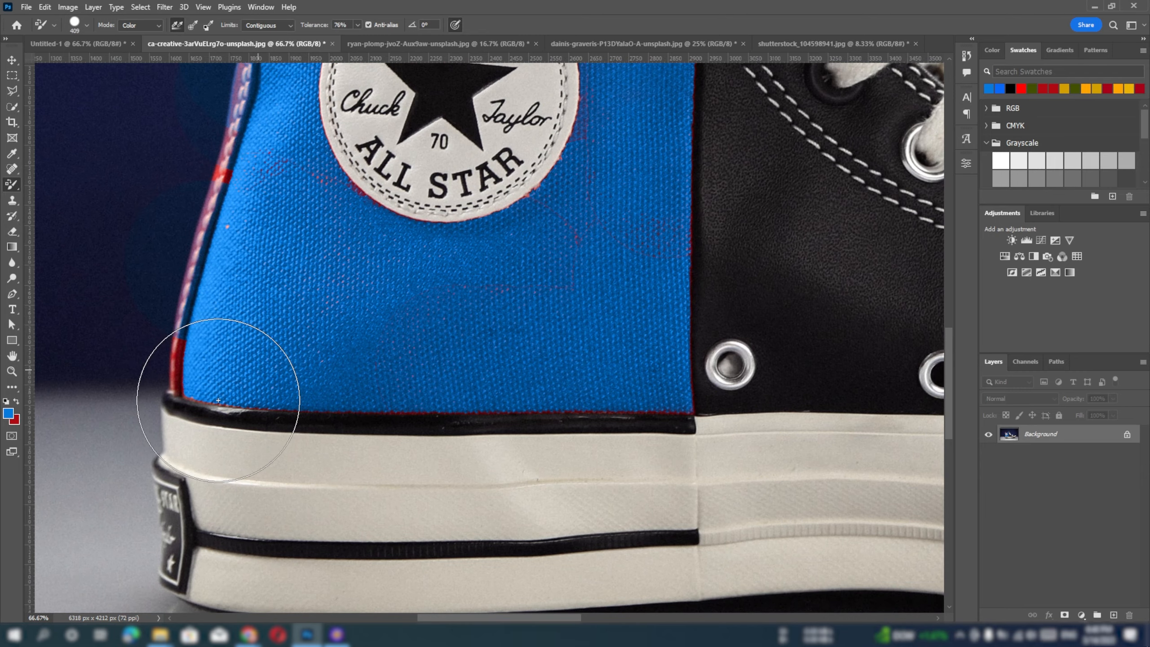
pyautogui.moveTo(296, 409); pyautogui.dragTo(218, 403)
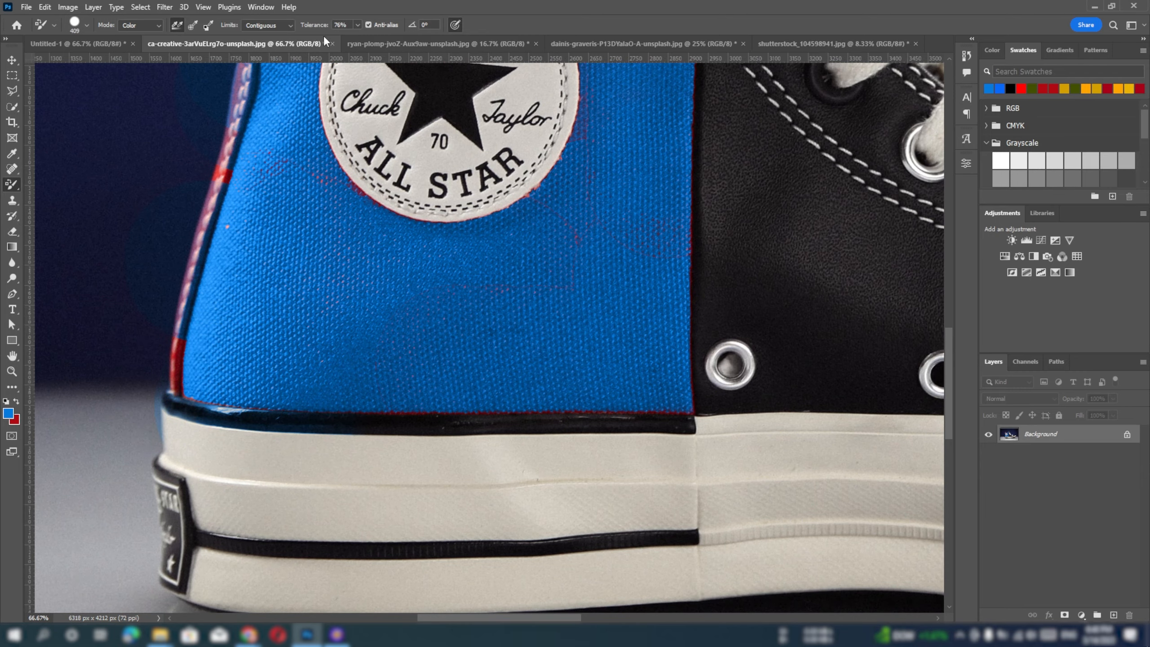
# Paint the upper heel seam and the red stitched collar edge of the sneaker blue
pyautogui.moveTo(307, 231); pyautogui.dragTo(289, 435)
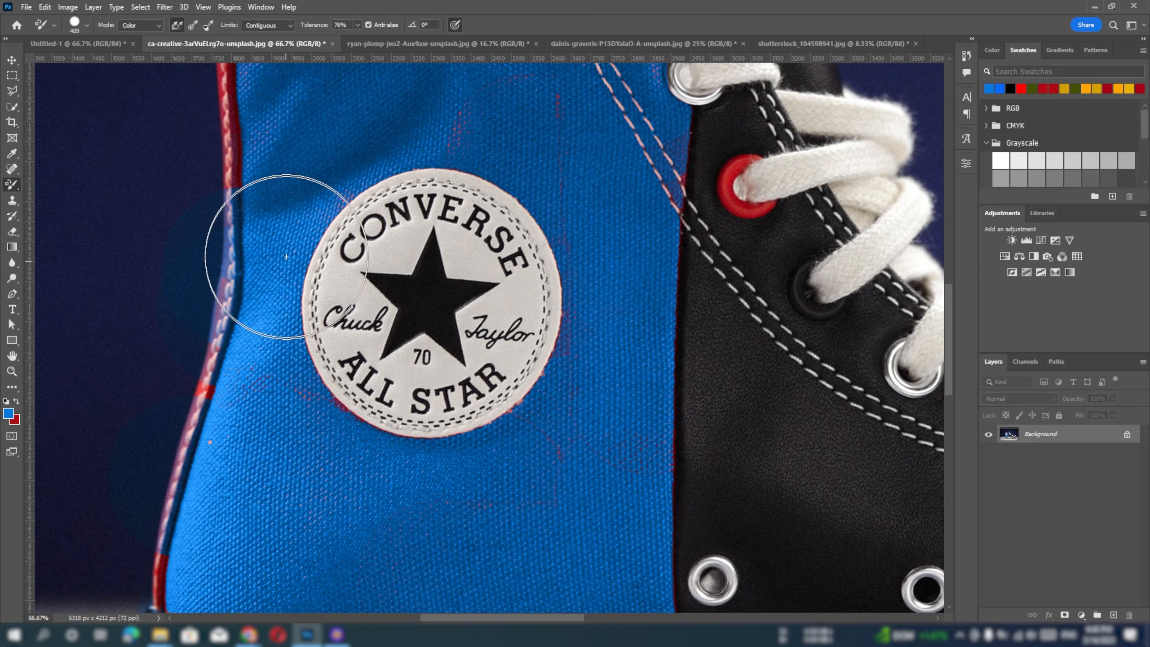
pyautogui.moveTo(275, 231)
pyautogui.mouseDown()
pyautogui.moveTo(313, 461)
pyautogui.moveTo(269, 445)
pyautogui.moveTo(240, 380)
pyautogui.moveTo(239, 298)
pyautogui.moveTo(252, 284)
pyautogui.moveTo(477, 275)
pyautogui.moveTo(673, 234)
pyautogui.mouseUp()
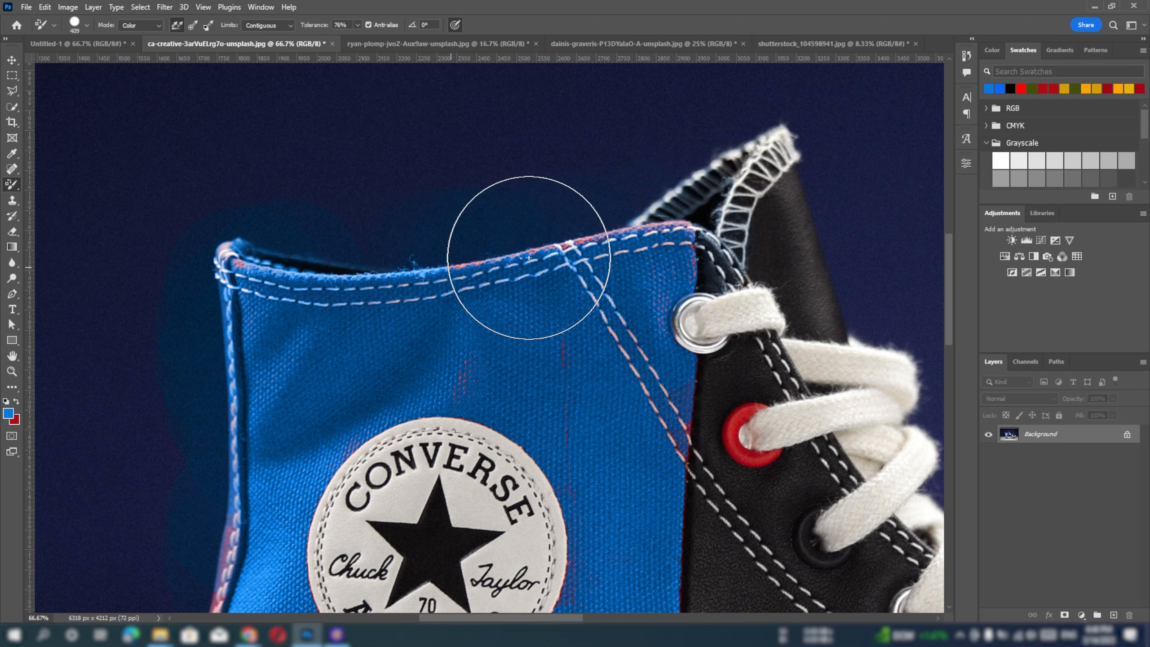
pyautogui.moveTo(504, 258)
pyautogui.mouseDown()
pyautogui.moveTo(629, 260)
pyautogui.moveTo(660, 294)
pyautogui.moveTo(632, 273)
pyautogui.moveTo(618, 155)
pyautogui.mouseUp()
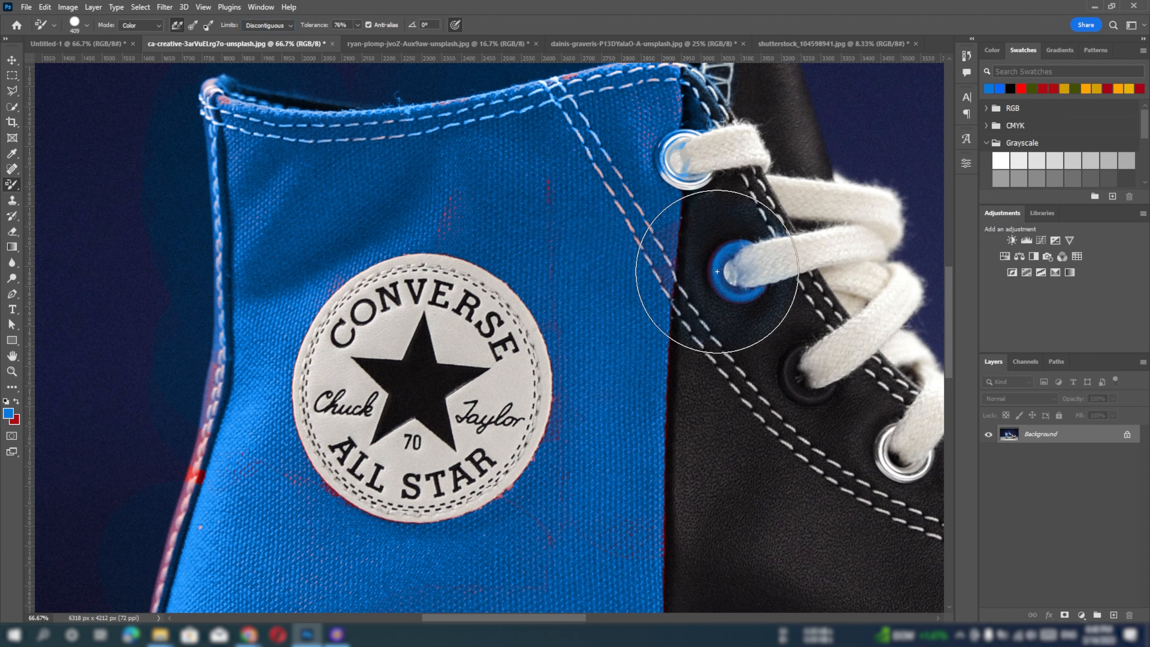
# Try to recolor the red lace eyelet blue with the limits set to Discontiguous
pyautogui.moveTo(717, 271)
pyautogui.mouseDown()
pyautogui.moveTo(680, 282)
pyautogui.moveTo(696, 244)
pyautogui.mouseUp()
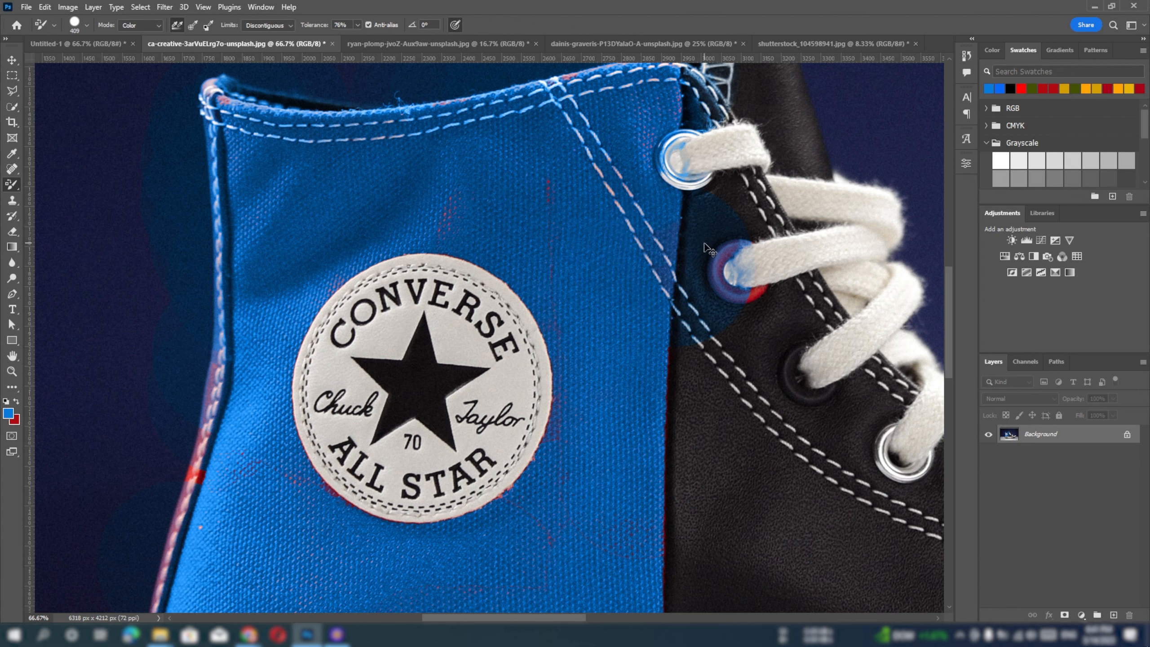
# Set the tool's limits to Find Edges and paint the red lace eyelet blue
pyautogui.click(273, 25)
pyautogui.click(265, 51)
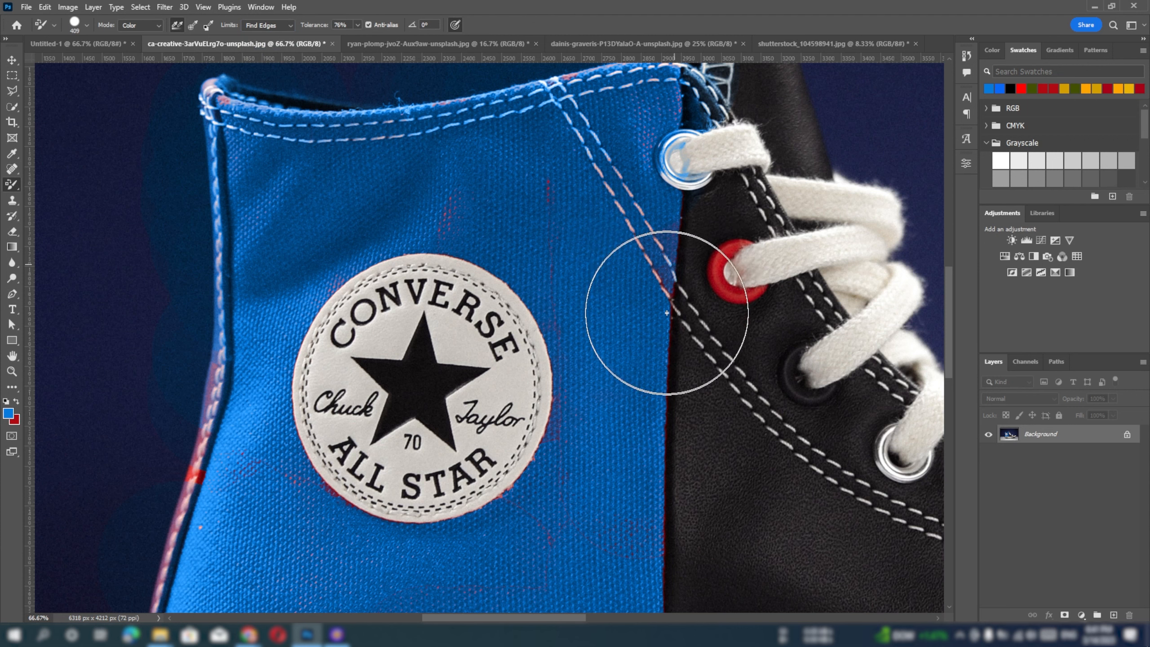
pyautogui.moveTo(698, 298)
pyautogui.mouseDown()
pyautogui.moveTo(716, 261)
pyautogui.moveTo(723, 293)
pyautogui.moveTo(766, 292)
pyautogui.moveTo(718, 290)
pyautogui.moveTo(734, 249)
pyautogui.mouseUp()
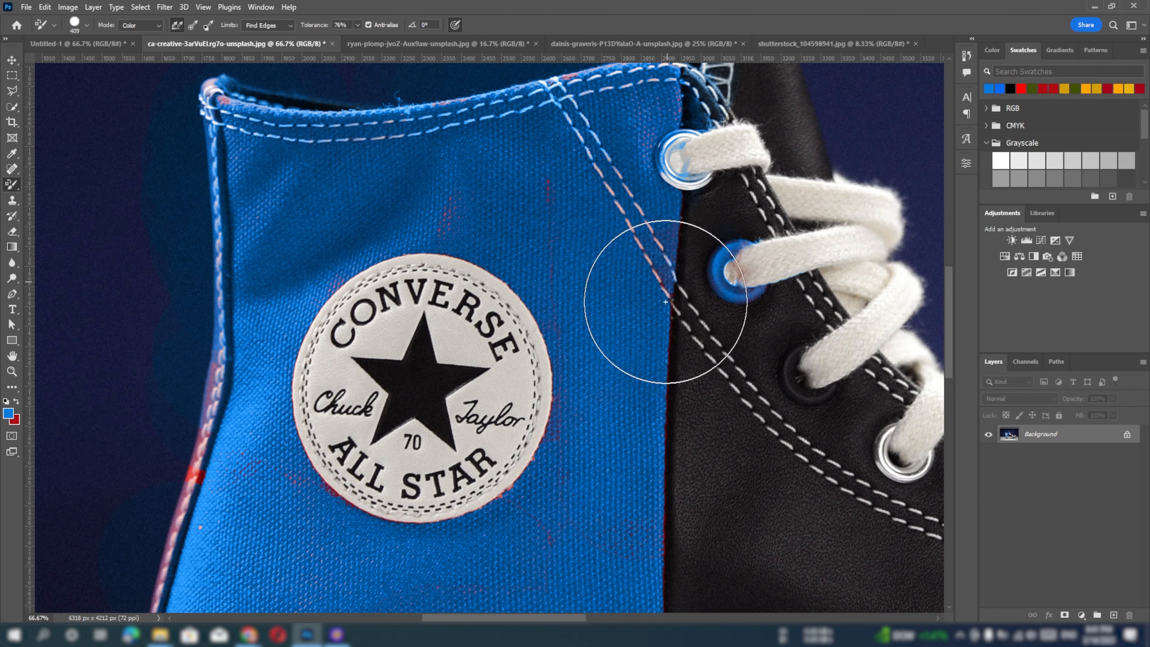
# Paint the remaining red patches on the lower heel seam blue
pyautogui.moveTo(539, 328); pyautogui.dragTo(665, 162)
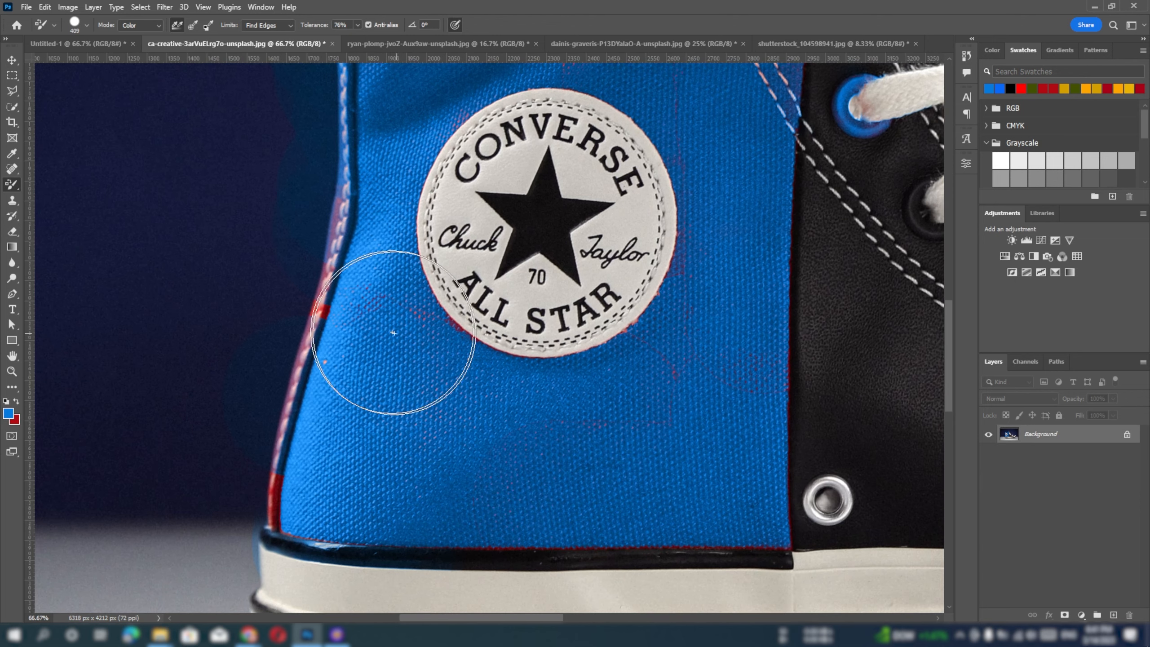
pyautogui.moveTo(302, 352)
pyautogui.mouseDown()
pyautogui.moveTo(281, 392)
pyautogui.moveTo(296, 364)
pyautogui.moveTo(274, 493)
pyautogui.mouseUp()
pyautogui.scroll(-4, 274, 494)
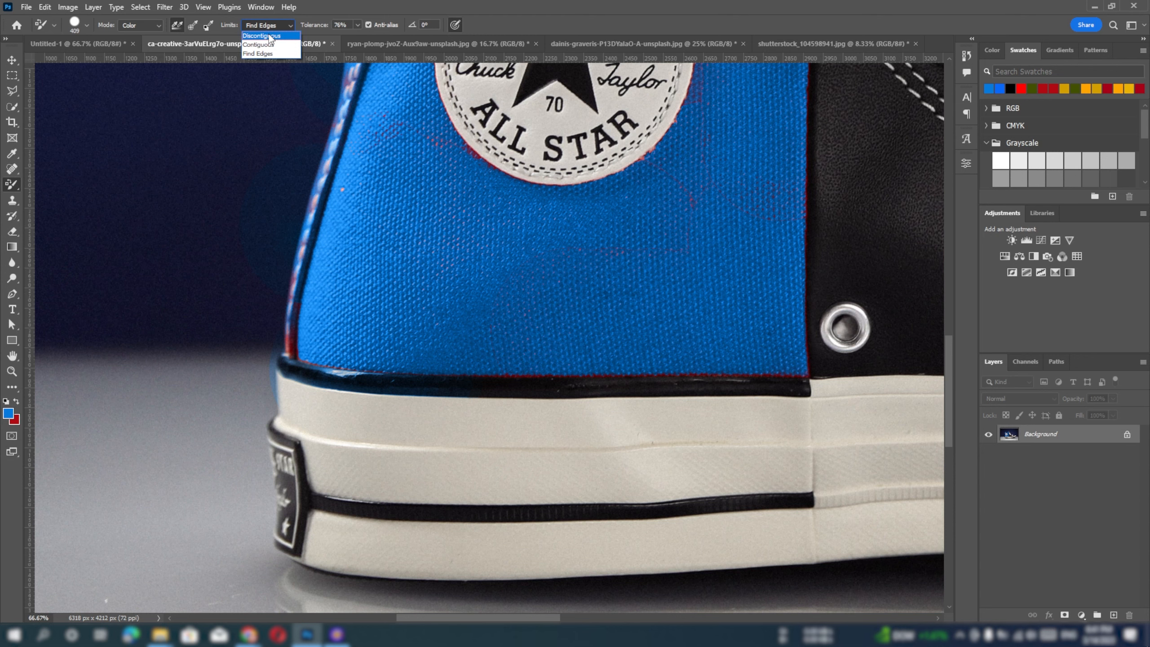
# Try recoloring the red base of the heel seam with the limits set to Discontiguous, undo it, and switch the limits to Contiguous
pyautogui.click(271, 37)
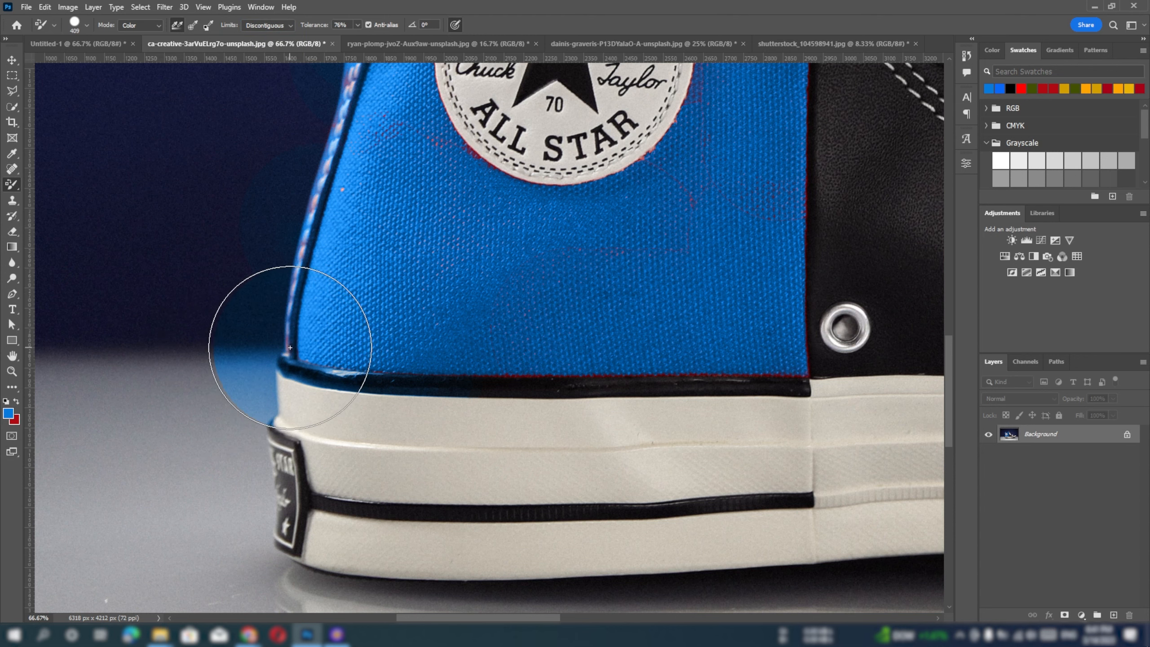
pyautogui.hotkey('ctrl', 'z')
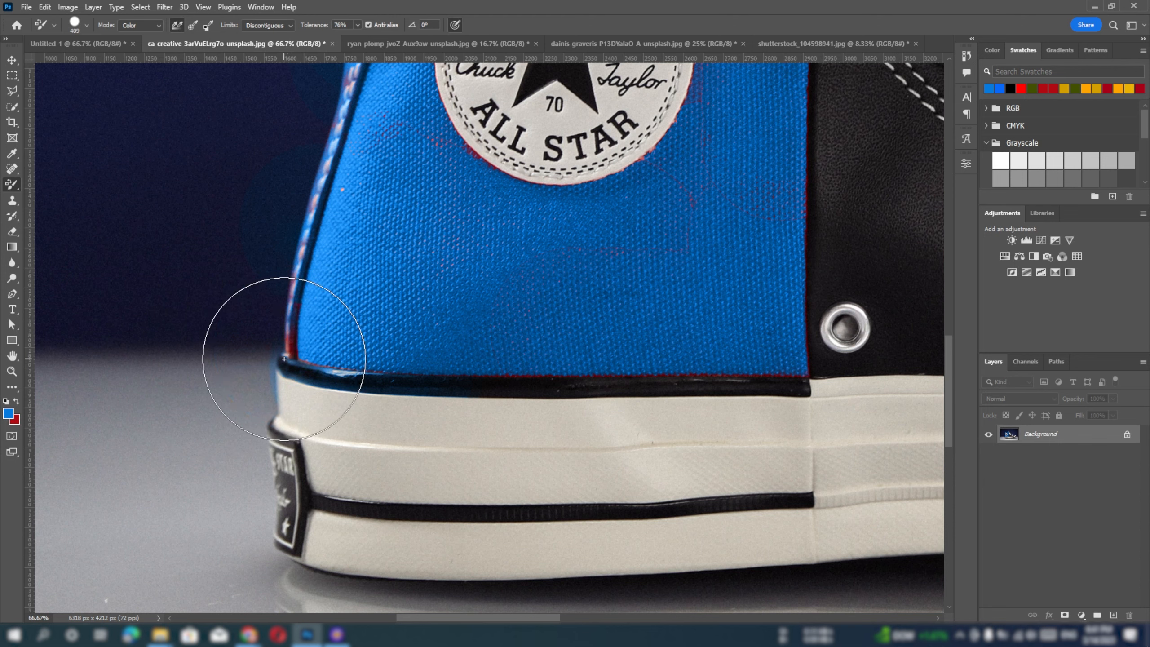
pyautogui.click(280, 26)
pyautogui.click(268, 45)
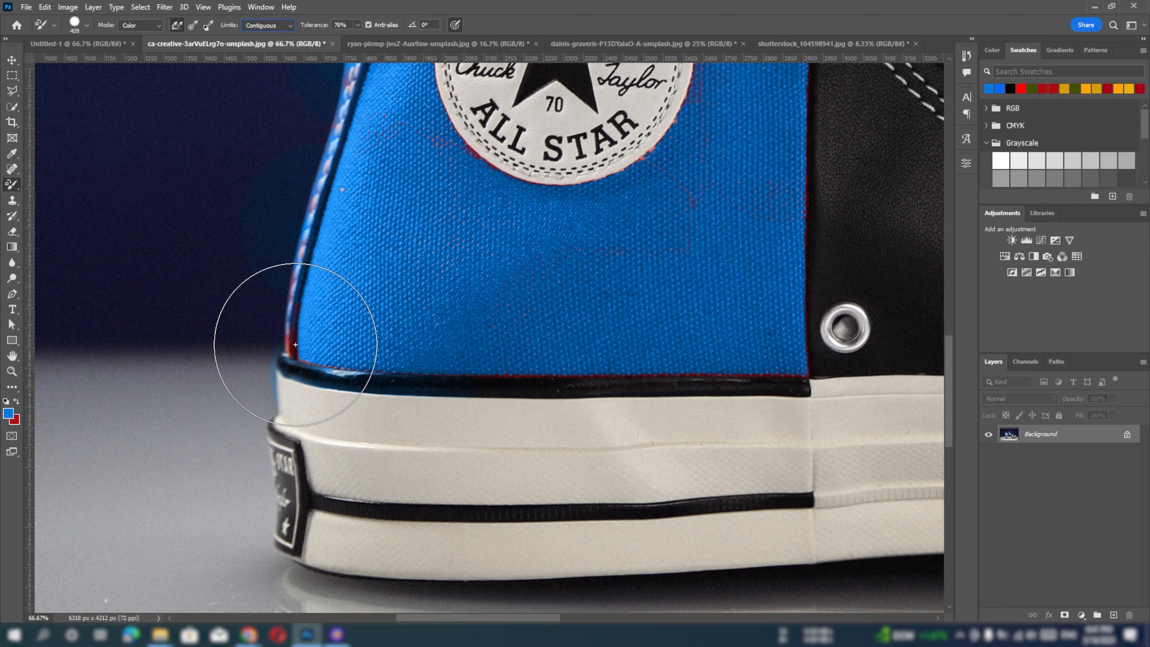
# Set the limits to Find Edges and paint the red base of the heel seam blue
pyautogui.click(262, 25)
pyautogui.click(254, 55)
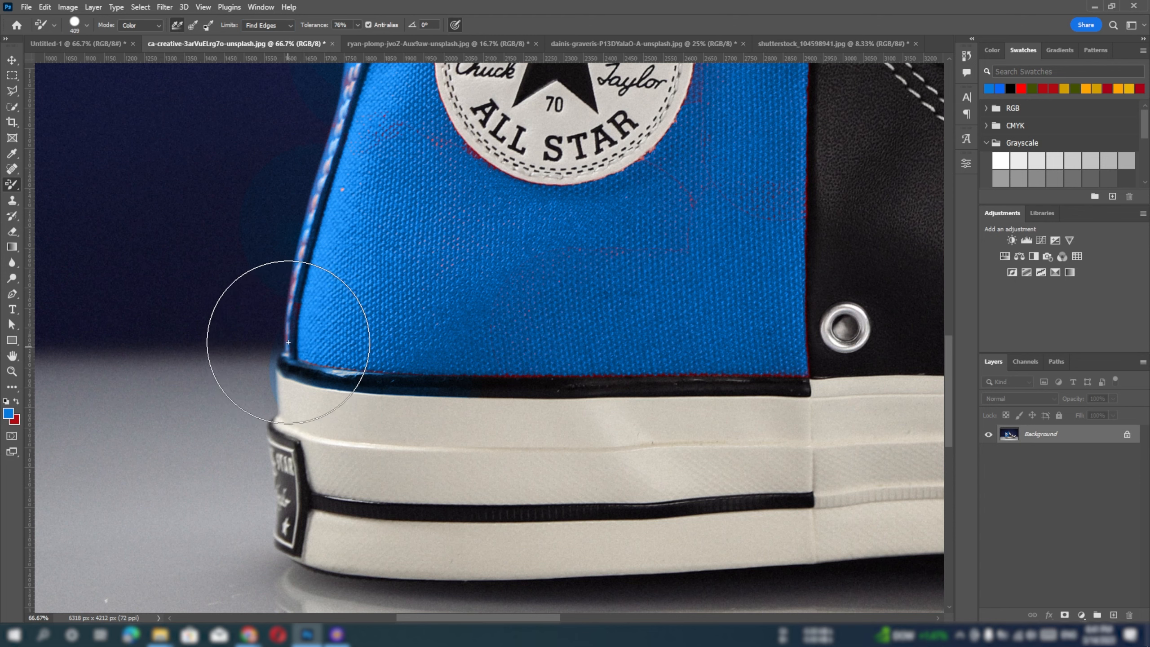
pyautogui.moveTo(431, 312); pyautogui.dragTo(186, 344)
pyautogui.moveTo(325, 300); pyautogui.dragTo(286, 341)
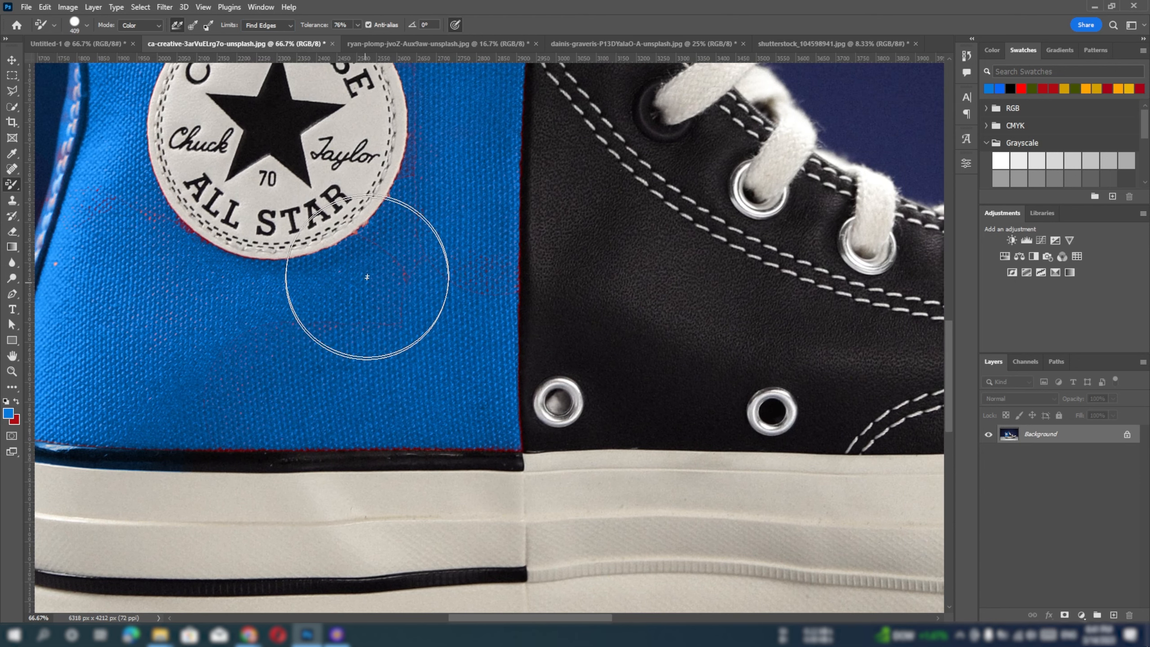
# Restore the sneaker photo to its original opened state from the history
pyautogui.moveTo(352, 205); pyautogui.dragTo(405, 397)
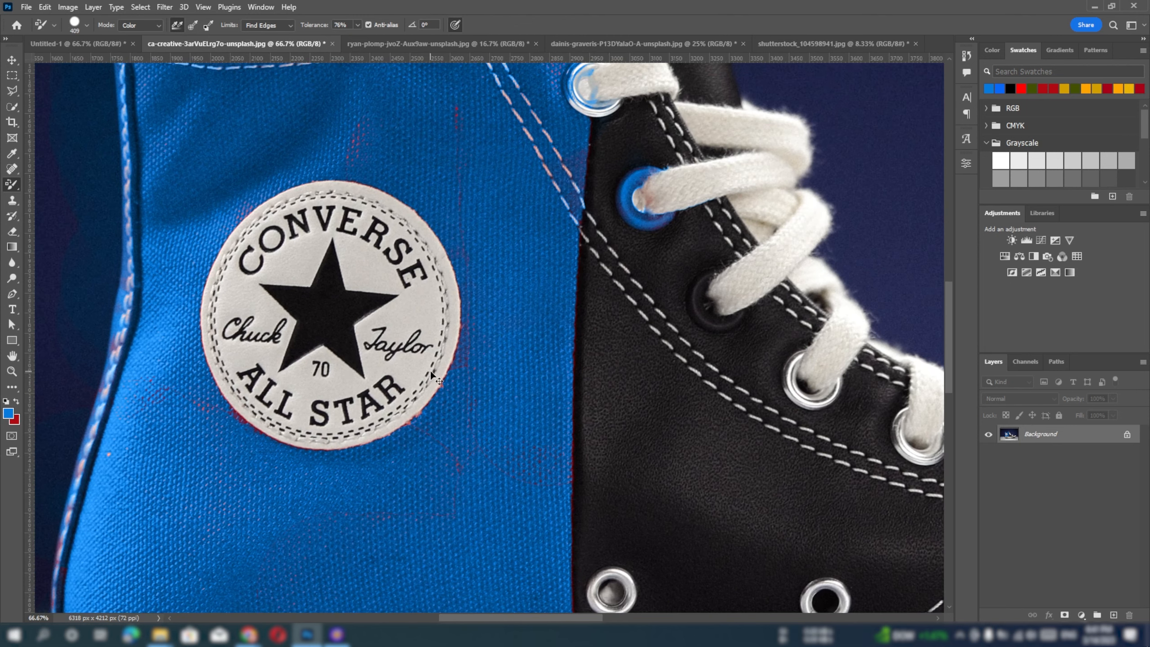
pyautogui.hotkey('ctrl', '-')
pyautogui.hotkey('ctrl', '-')
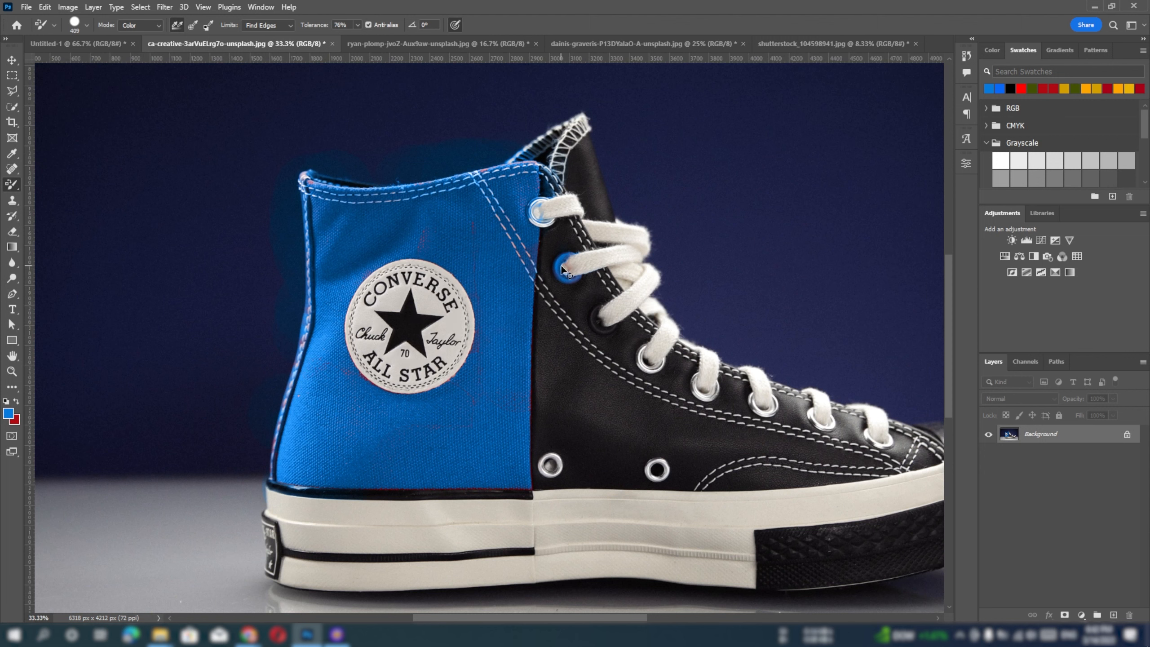
pyautogui.click(966, 55)
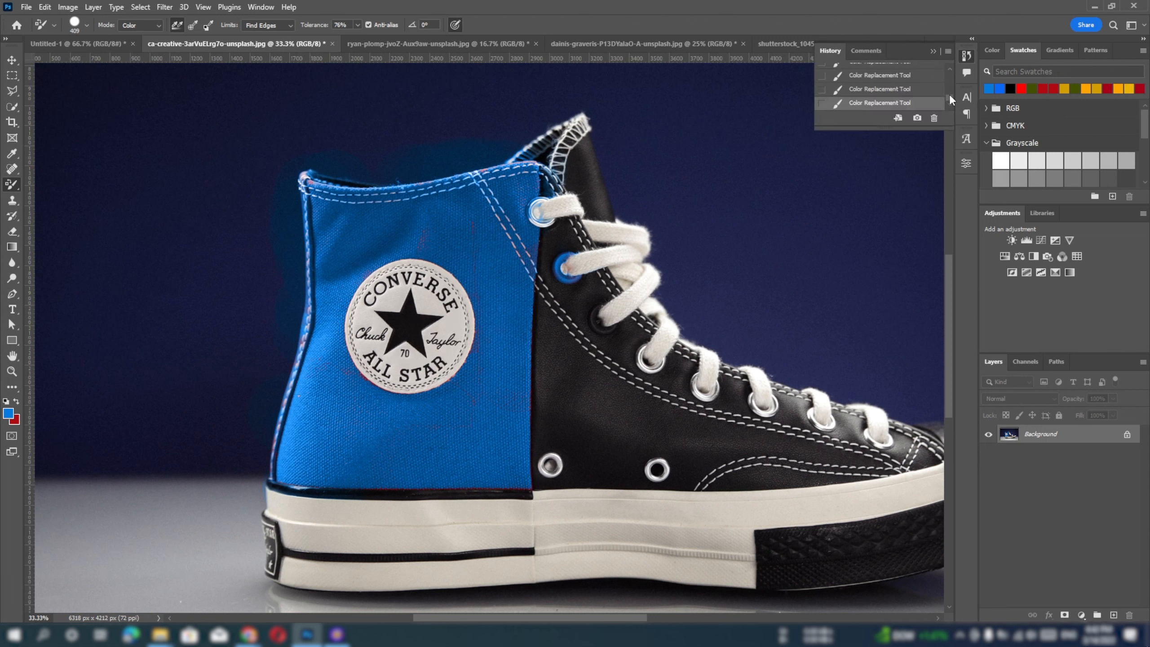
pyautogui.click(887, 72)
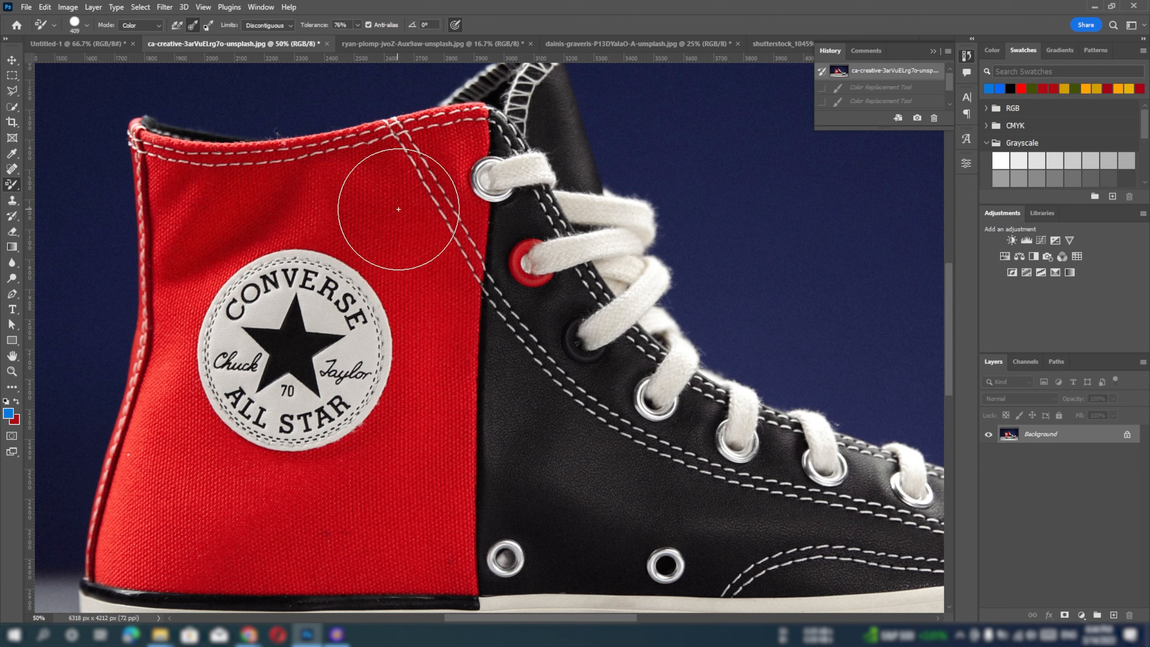
# Paint most of the red side fabric blue around the logo patch down toward the sole, and undo the last stroke
pyautogui.moveTo(397, 186)
pyautogui.mouseDown()
pyautogui.moveTo(192, 204)
pyautogui.moveTo(175, 177)
pyautogui.moveTo(337, 180)
pyautogui.moveTo(450, 136)
pyautogui.moveTo(439, 166)
pyautogui.moveTo(447, 473)
pyautogui.moveTo(431, 366)
pyautogui.moveTo(398, 277)
pyautogui.moveTo(328, 233)
pyautogui.moveTo(234, 245)
pyautogui.moveTo(172, 294)
pyautogui.moveTo(171, 412)
pyautogui.moveTo(222, 486)
pyautogui.moveTo(376, 442)
pyautogui.moveTo(377, 517)
pyautogui.mouseUp()
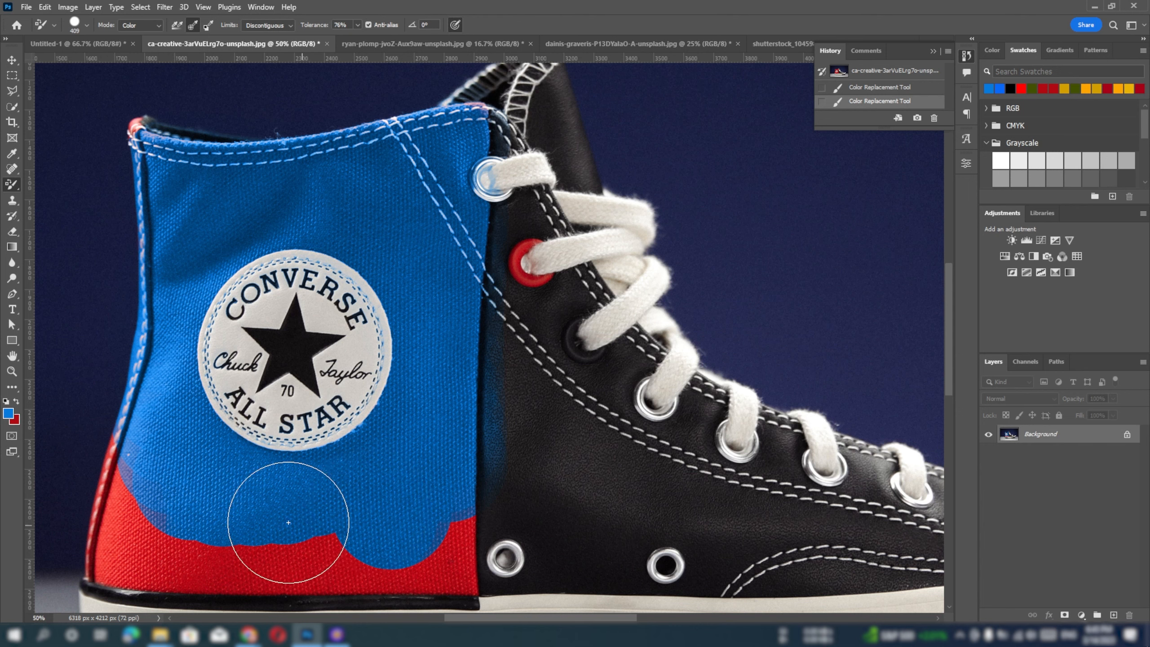
pyautogui.moveTo(293, 547)
pyautogui.mouseDown()
pyautogui.moveTo(184, 556)
pyautogui.moveTo(140, 531)
pyautogui.moveTo(123, 488)
pyautogui.moveTo(179, 553)
pyautogui.mouseUp()
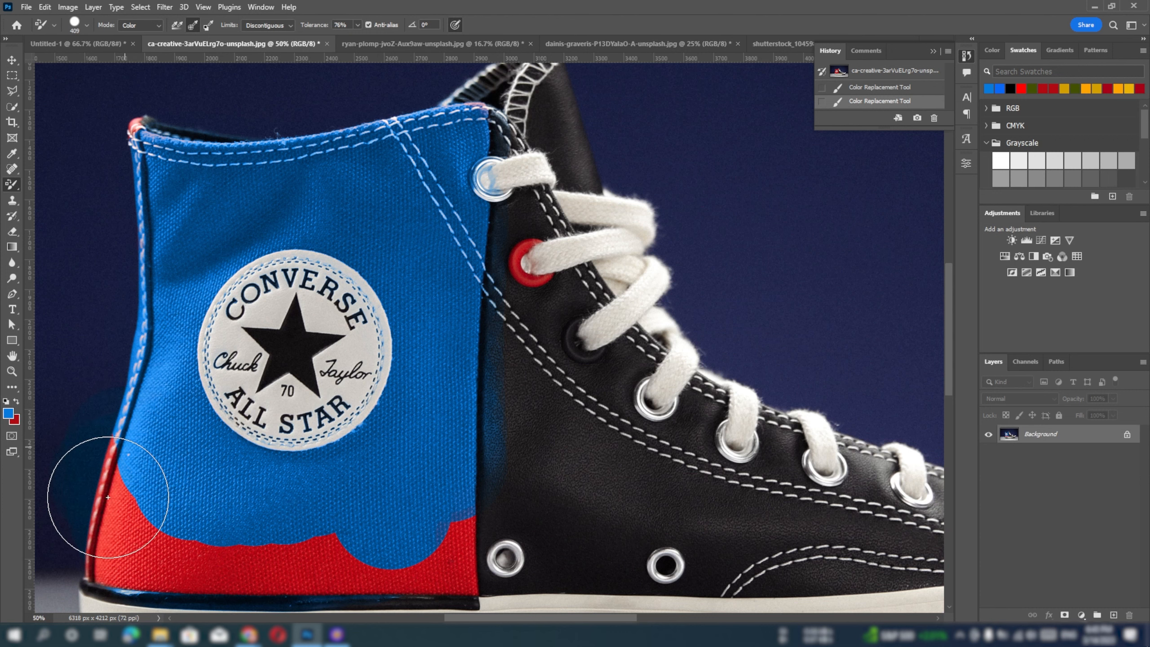
pyautogui.moveTo(211, 481); pyautogui.dragTo(235, 352)
pyautogui.hotkey('ctrl', 'z')
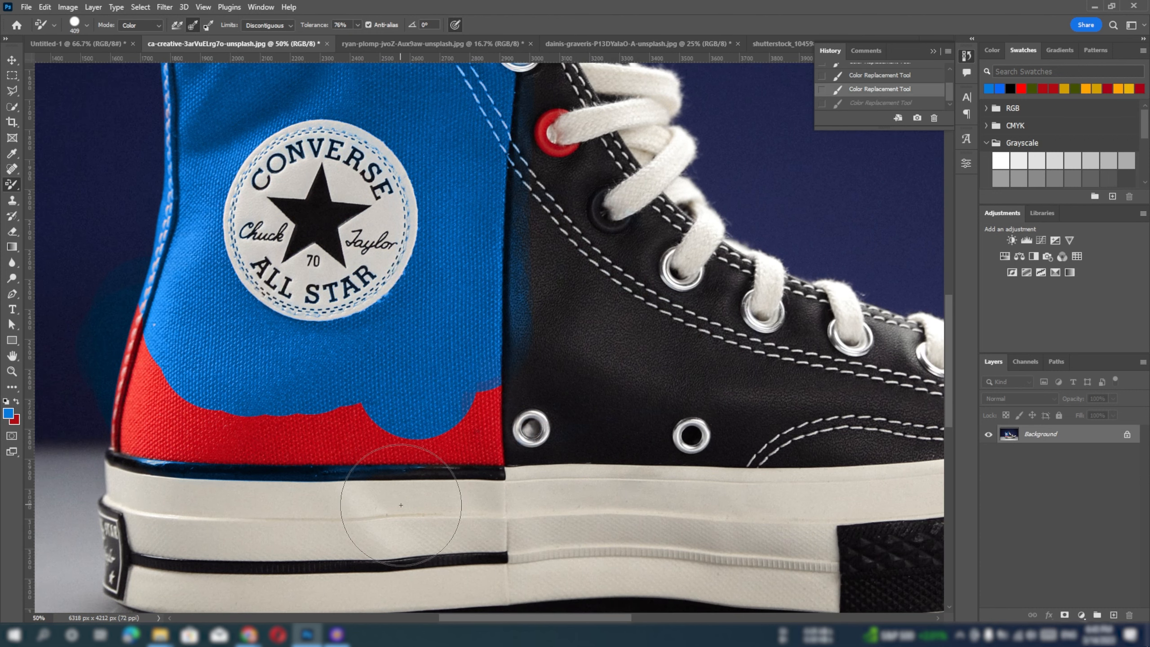
# Paint the white rubber midsole blue from the heel toward the toe
pyautogui.moveTo(401, 504)
pyautogui.mouseDown()
pyautogui.moveTo(357, 431)
pyautogui.moveTo(327, 441)
pyautogui.moveTo(323, 491)
pyautogui.moveTo(386, 507)
pyautogui.moveTo(535, 511)
pyautogui.mouseUp()
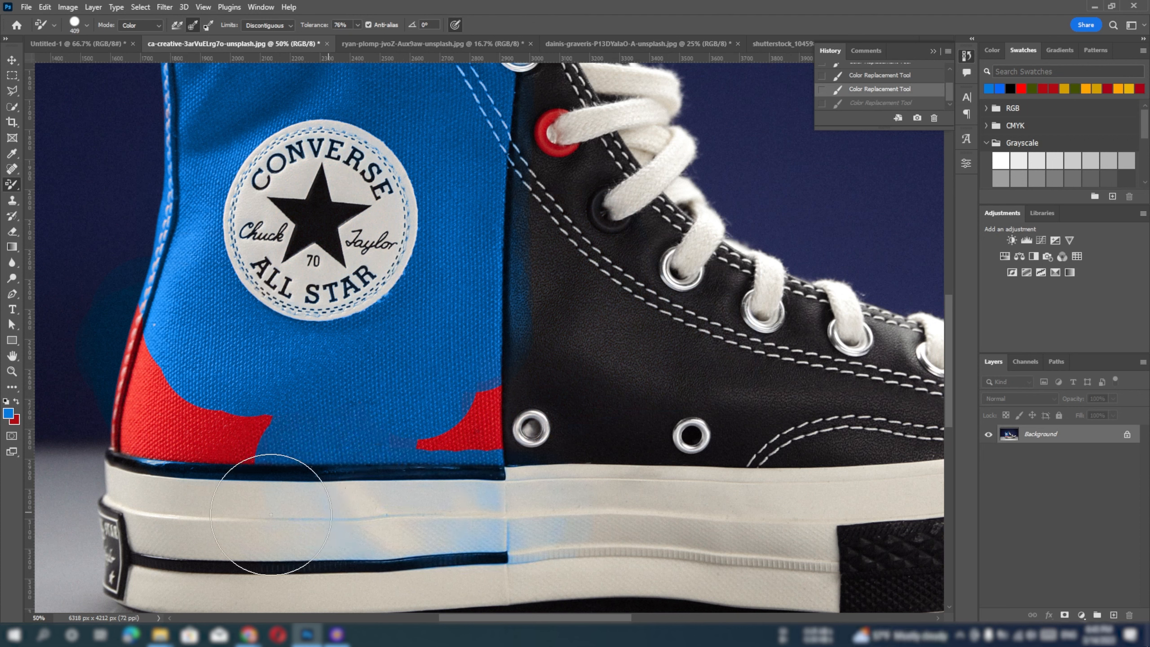
pyautogui.click(423, 512)
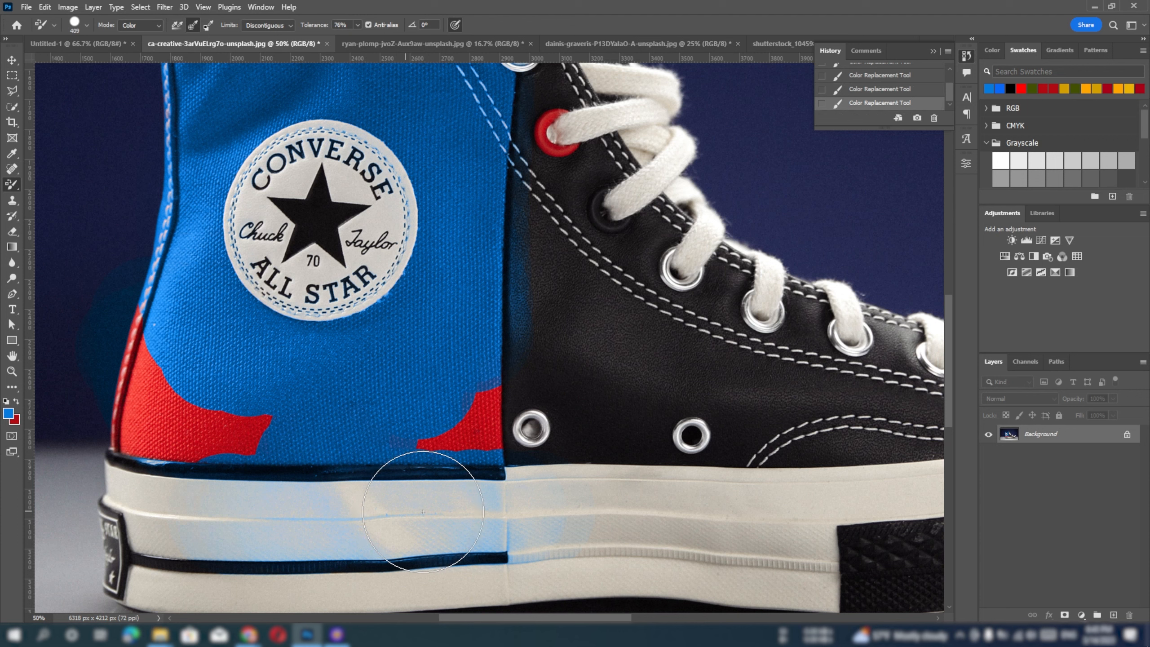
pyautogui.moveTo(463, 509)
pyautogui.mouseDown()
pyautogui.moveTo(308, 503)
pyautogui.moveTo(176, 524)
pyautogui.mouseUp()
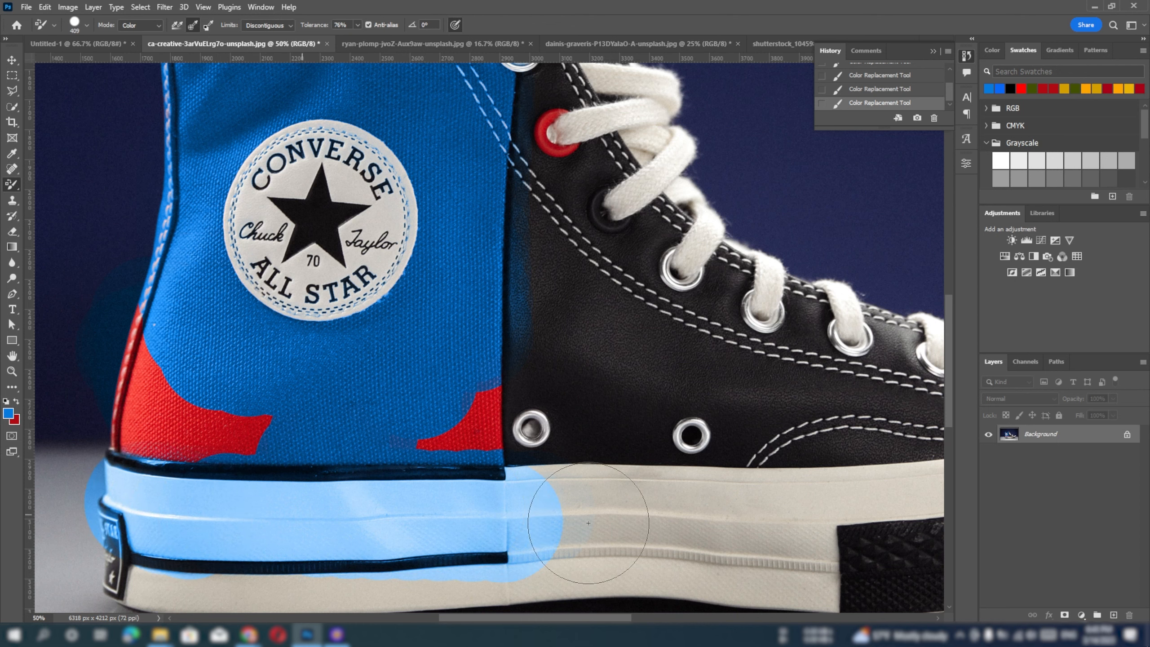
pyautogui.moveTo(638, 519); pyautogui.dragTo(825, 509)
pyautogui.moveTo(640, 533); pyautogui.dragTo(253, 360)
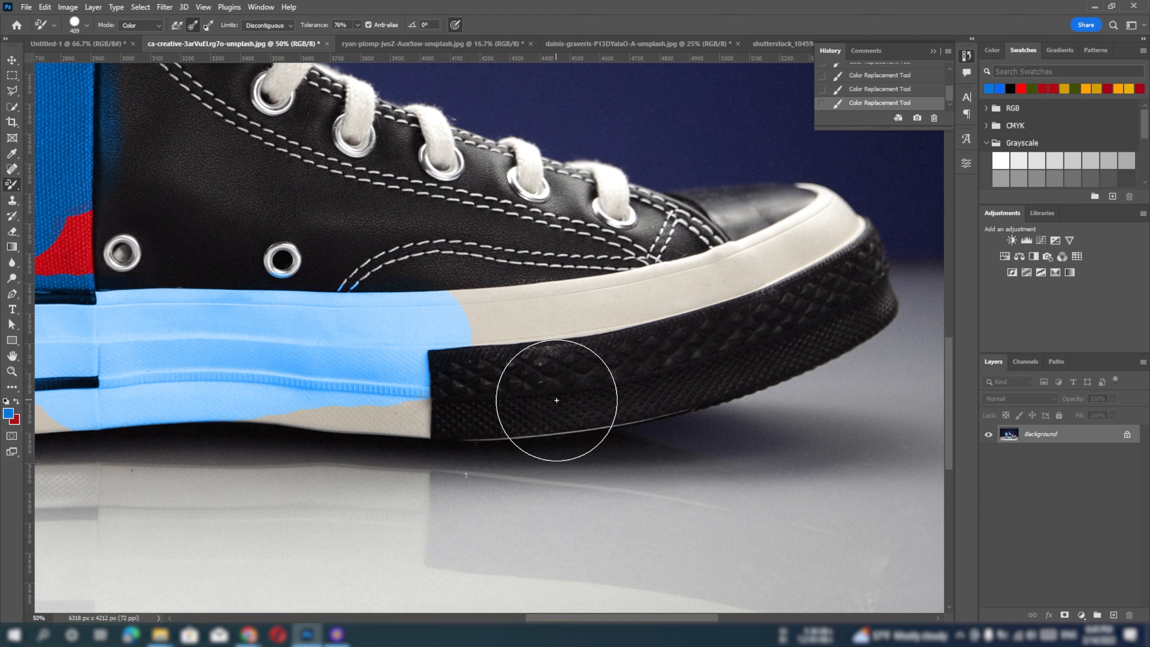
# Try painting the black rubber toe section blue, undo the stroke, and repaint the section with the limits set to Find Edges
pyautogui.moveTo(569, 388)
pyautogui.mouseDown()
pyautogui.moveTo(573, 337)
pyautogui.moveTo(743, 275)
pyautogui.moveTo(804, 267)
pyautogui.moveTo(783, 259)
pyautogui.moveTo(683, 290)
pyautogui.moveTo(470, 312)
pyautogui.moveTo(579, 313)
pyautogui.moveTo(534, 320)
pyautogui.mouseUp()
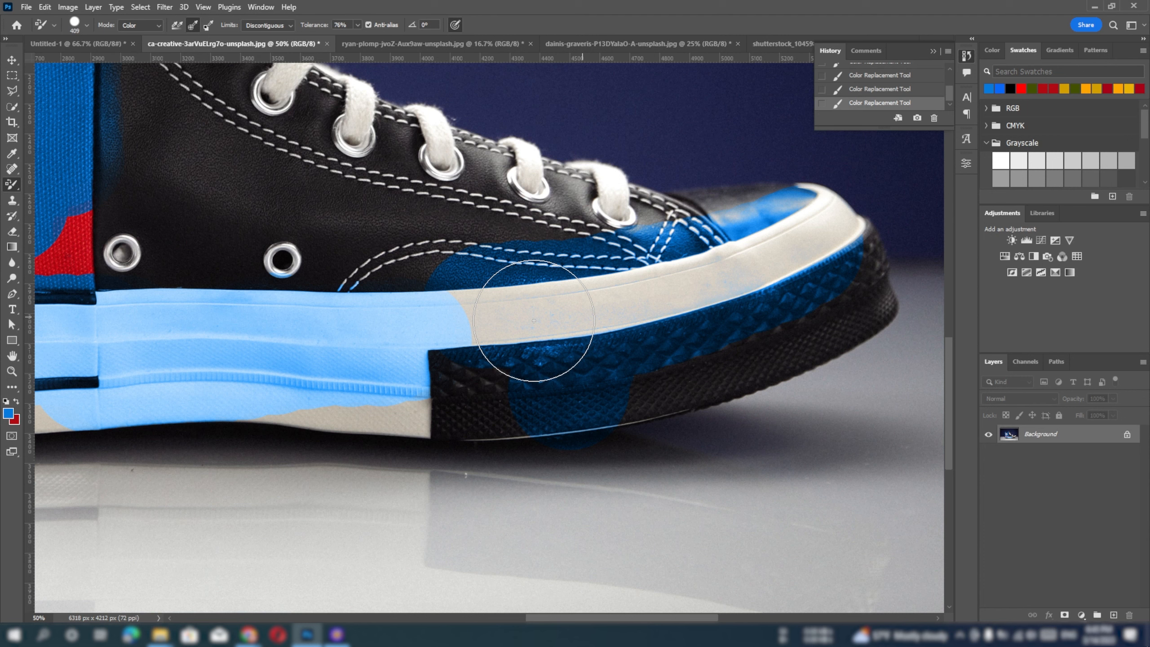
pyautogui.moveTo(534, 321); pyautogui.dragTo(566, 311)
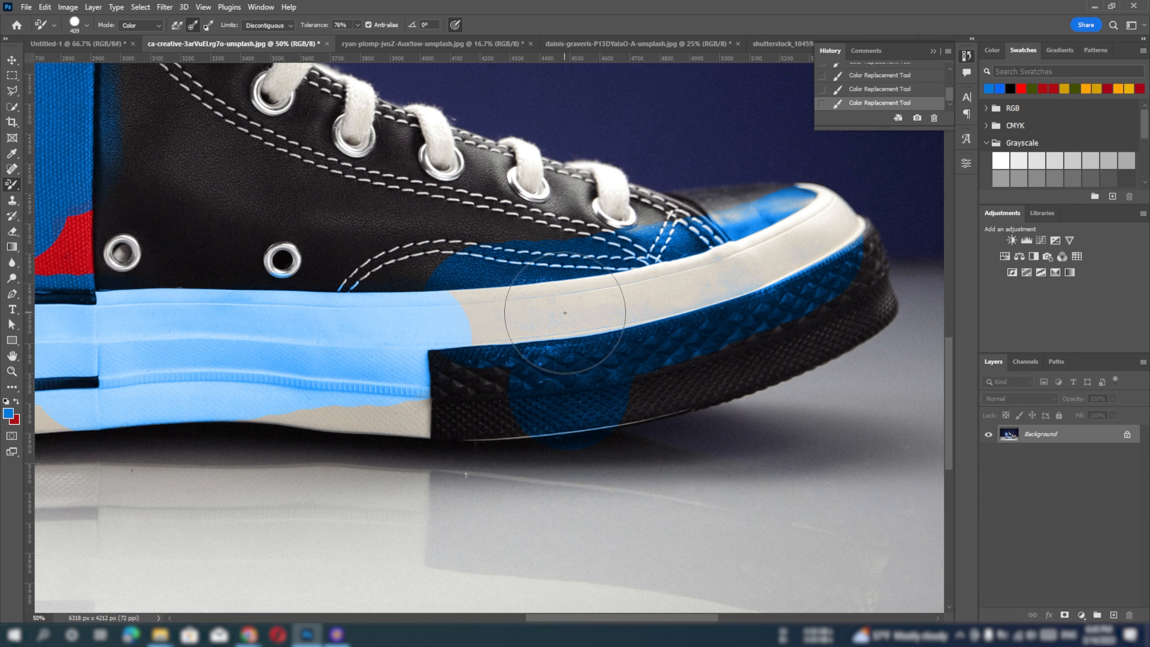
pyautogui.click(270, 25)
pyautogui.click(262, 53)
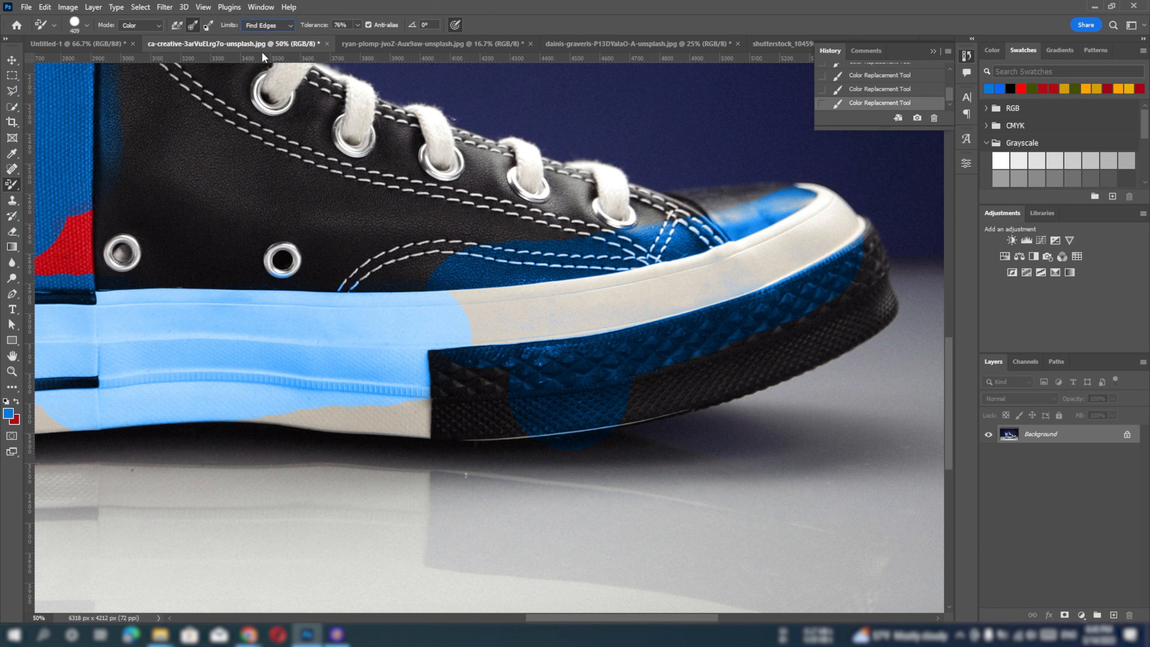
pyautogui.hotkey('ctrl', 'z')
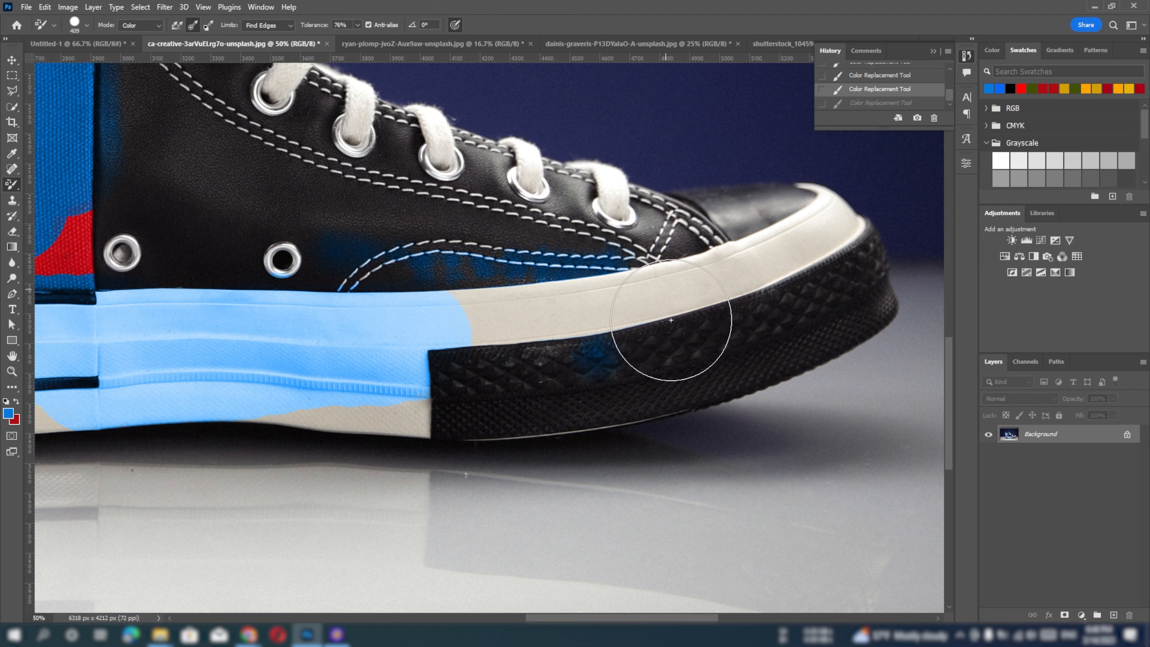
pyautogui.moveTo(554, 369)
pyautogui.mouseDown()
pyautogui.moveTo(788, 283)
pyautogui.moveTo(673, 348)
pyautogui.moveTo(526, 371)
pyautogui.moveTo(833, 285)
pyautogui.moveTo(667, 348)
pyautogui.moveTo(527, 352)
pyautogui.moveTo(510, 370)
pyautogui.moveTo(453, 360)
pyautogui.moveTo(528, 379)
pyautogui.moveTo(509, 386)
pyautogui.moveTo(701, 330)
pyautogui.moveTo(592, 367)
pyautogui.moveTo(518, 368)
pyautogui.moveTo(499, 375)
pyautogui.moveTo(738, 331)
pyautogui.moveTo(832, 264)
pyautogui.moveTo(855, 275)
pyautogui.moveTo(870, 233)
pyautogui.moveTo(872, 253)
pyautogui.moveTo(869, 222)
pyautogui.moveTo(882, 272)
pyautogui.moveTo(867, 308)
pyautogui.moveTo(850, 291)
pyautogui.moveTo(845, 306)
pyautogui.moveTo(721, 363)
pyautogui.moveTo(484, 390)
pyautogui.moveTo(494, 403)
pyautogui.moveTo(438, 395)
pyautogui.moveTo(421, 412)
pyautogui.moveTo(448, 393)
pyautogui.moveTo(541, 389)
pyautogui.moveTo(587, 354)
pyautogui.moveTo(523, 348)
pyautogui.moveTo(585, 338)
pyautogui.mouseUp()
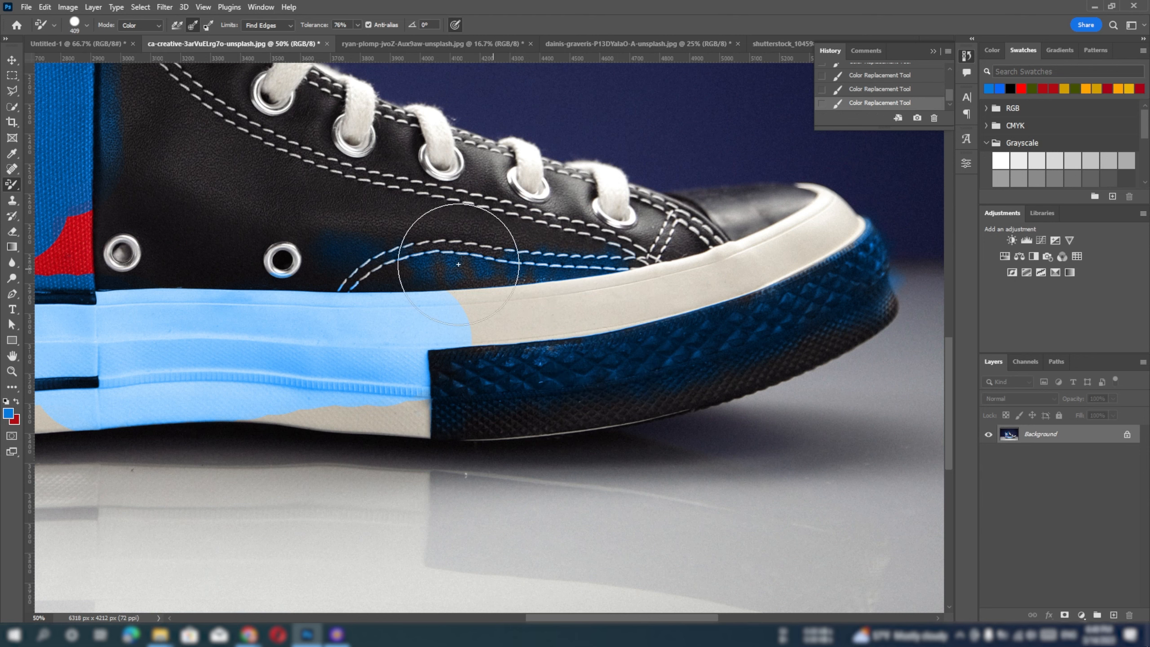
# Set the sampling to Background Swatch and restore the sneaker photo to its original state from the history
pyautogui.moveTo(306, 193); pyautogui.dragTo(611, 314)
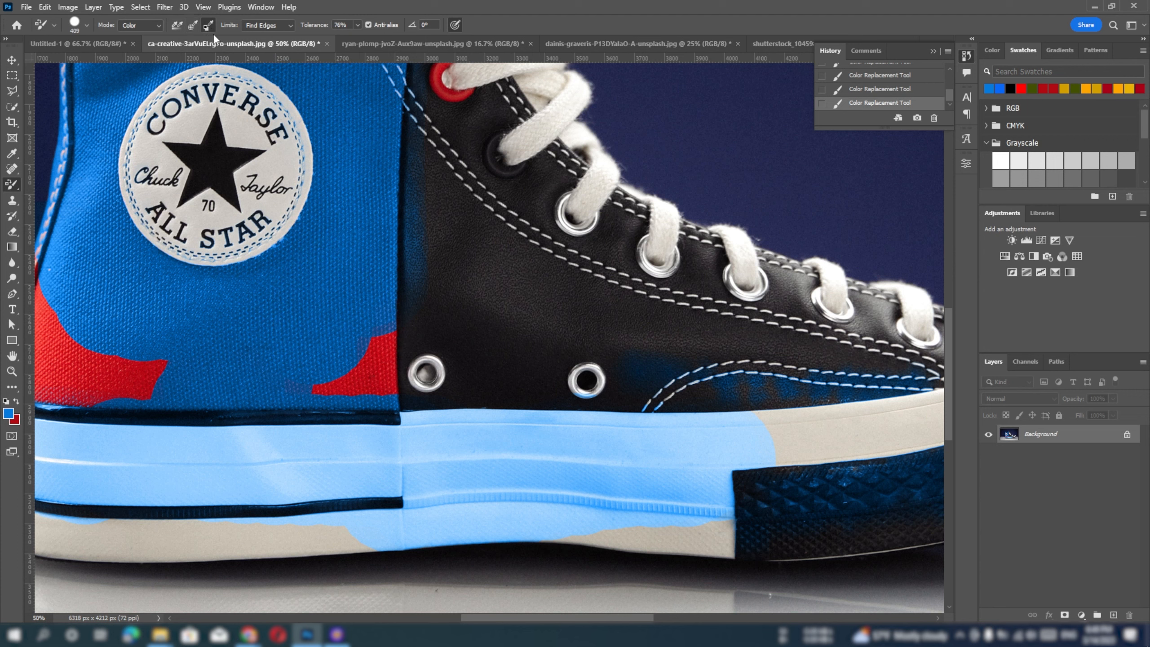
pyautogui.moveTo(949, 90); pyautogui.dragTo(951, 63)
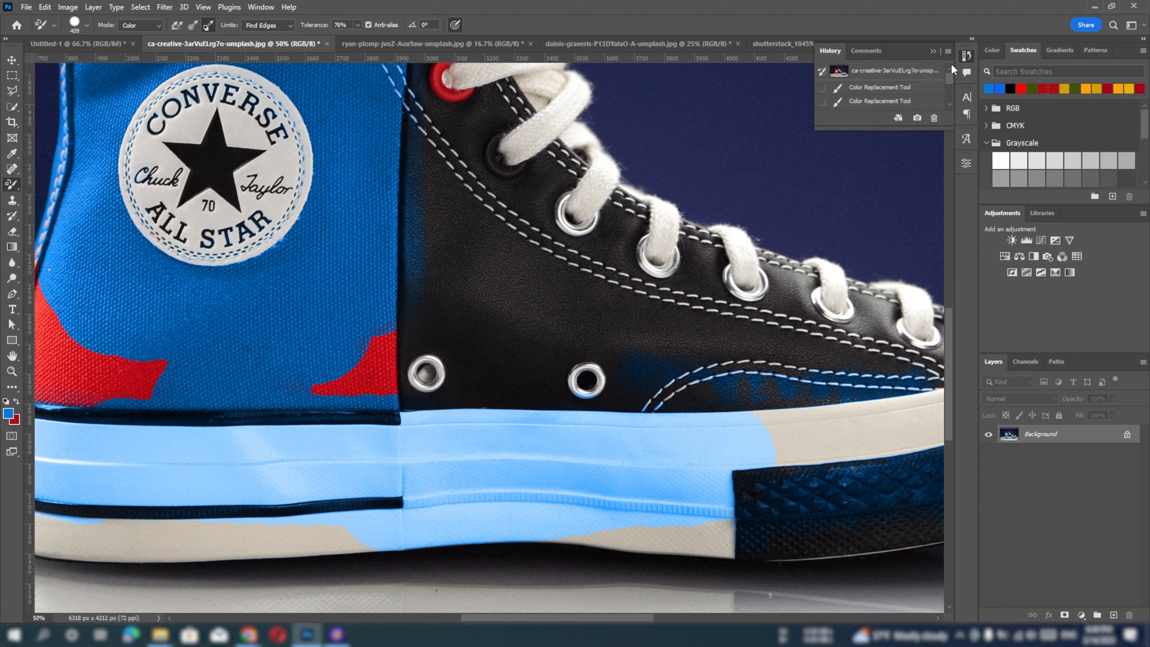
pyautogui.click(883, 74)
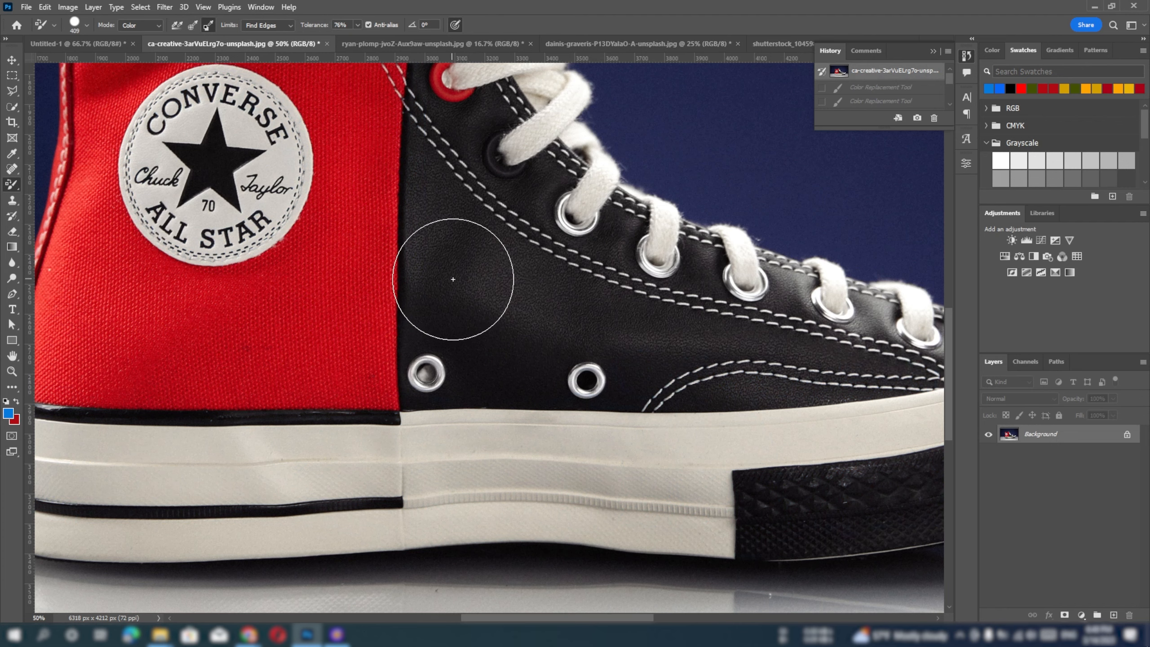
pyautogui.hotkey('ctrl', '-')
pyautogui.moveTo(350, 175)
pyautogui.mouseDown()
pyautogui.moveTo(336, 211)
pyautogui.moveTo(304, 204)
pyautogui.mouseUp()
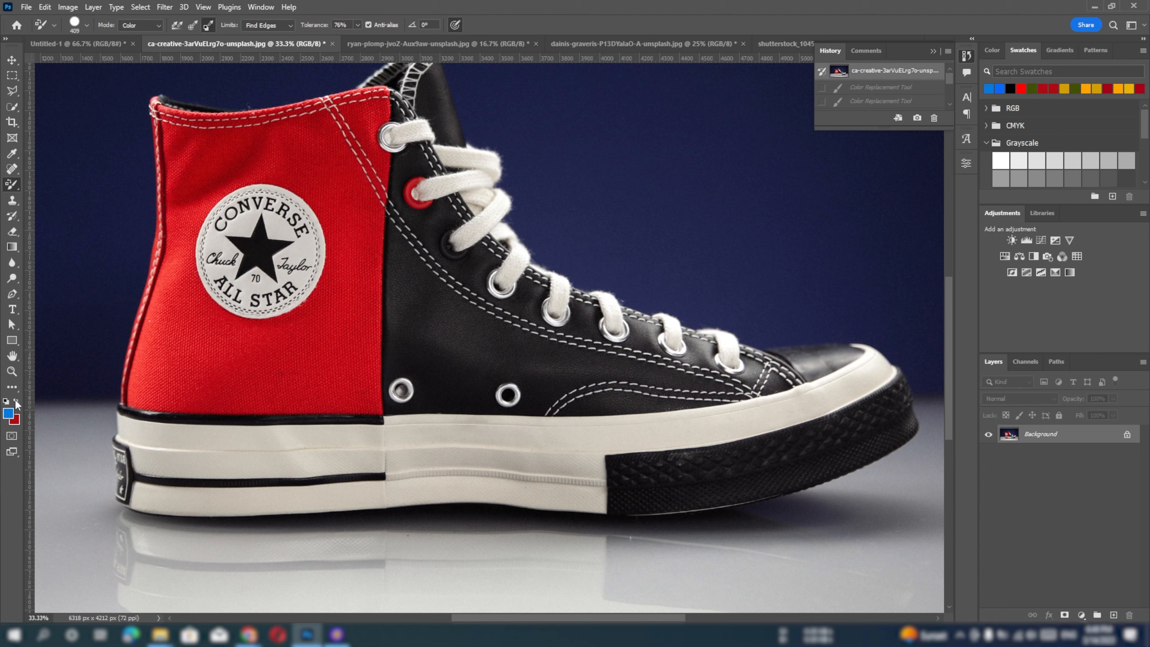
# Set the background color to dark red ad0008, keeping blue as the foreground color
pyautogui.click(9, 414)
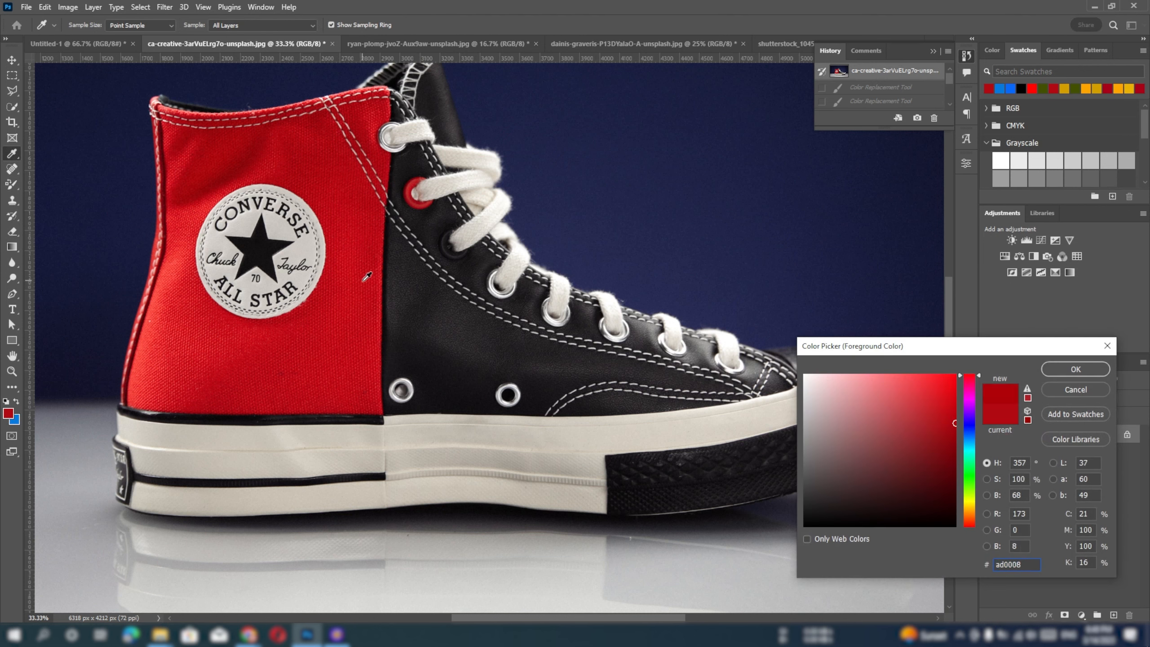
pyautogui.click(1073, 370)
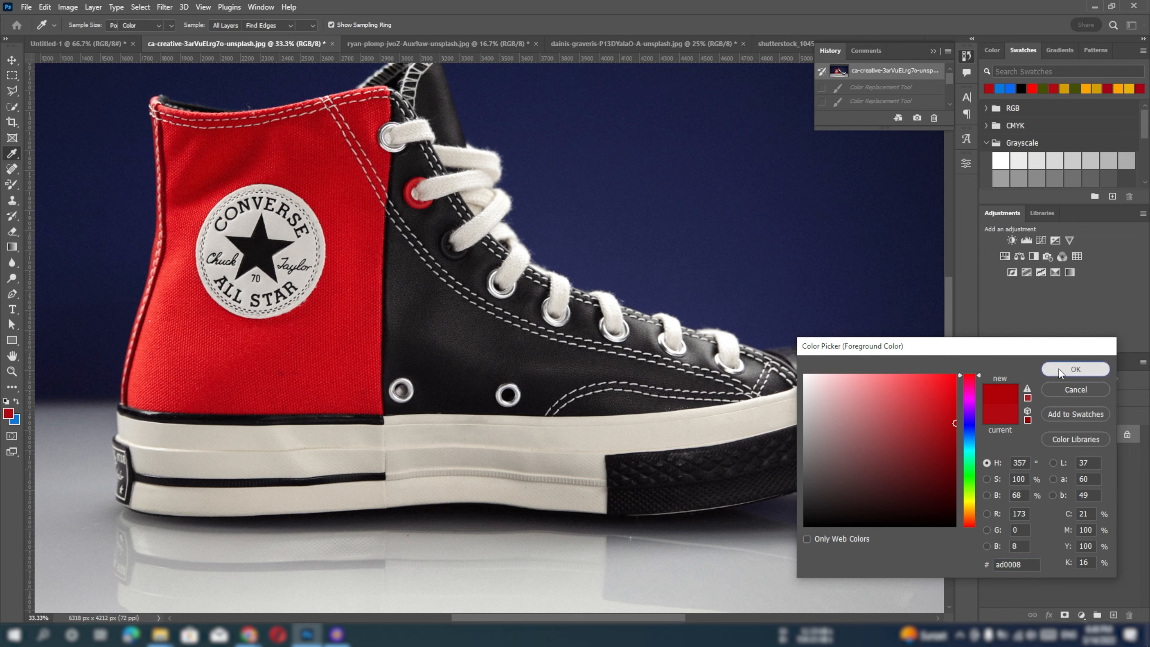
pyautogui.click(17, 401)
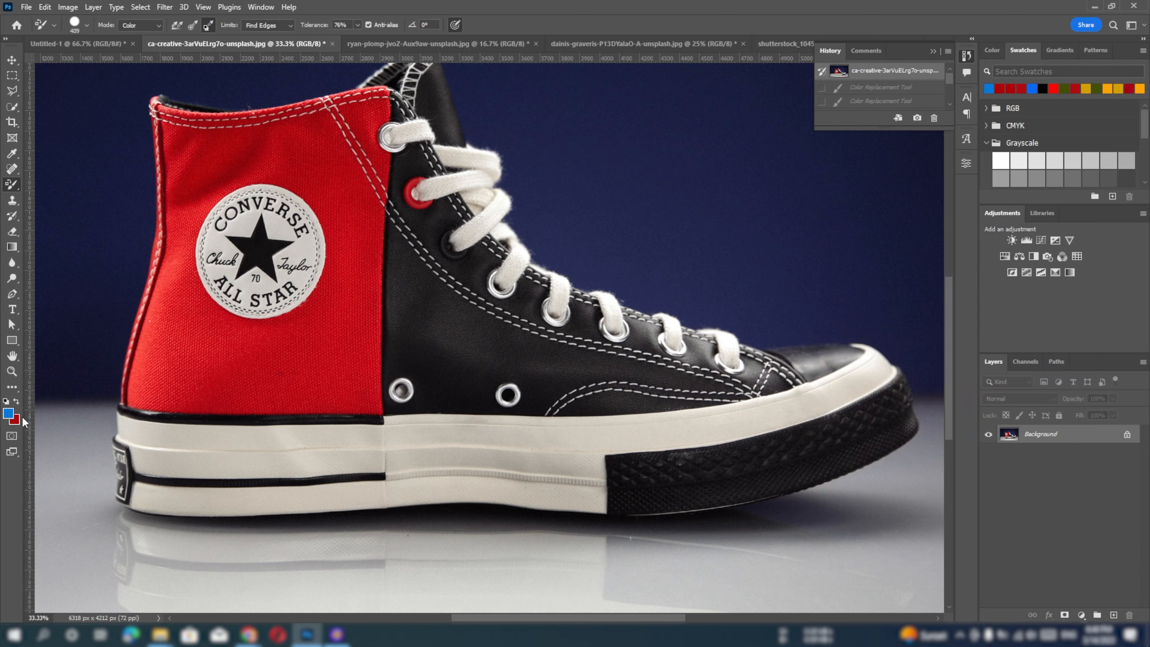
# Set the foreground color to dark brown 493b24
pyautogui.click(10, 413)
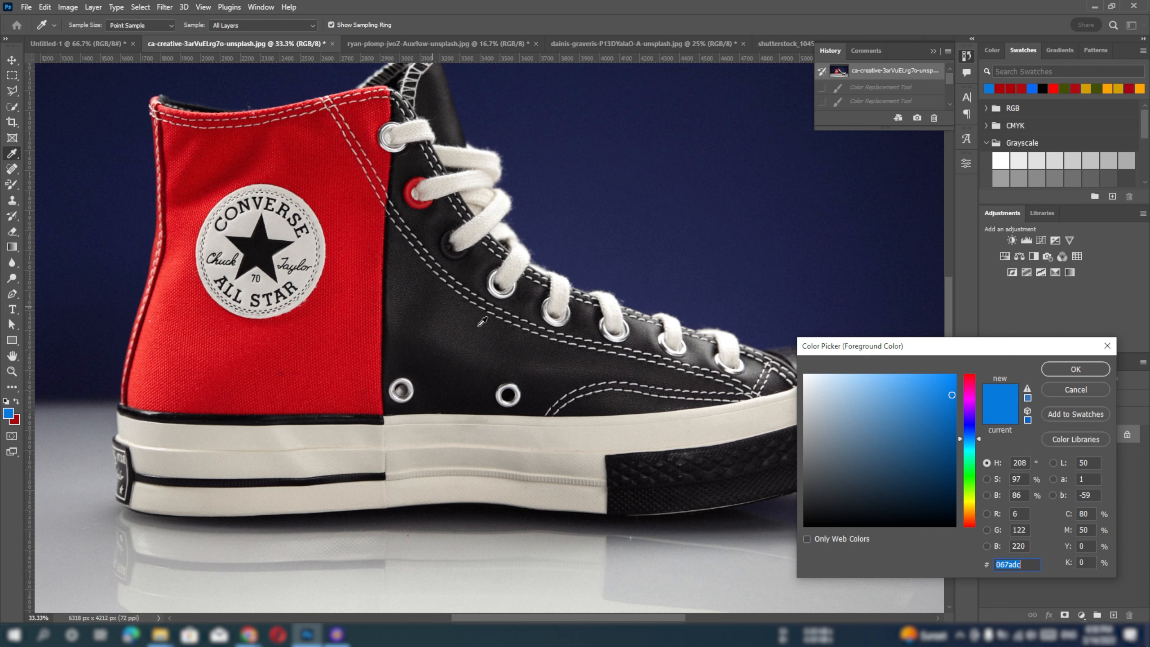
pyautogui.moveTo(965, 384); pyautogui.dragTo(974, 514)
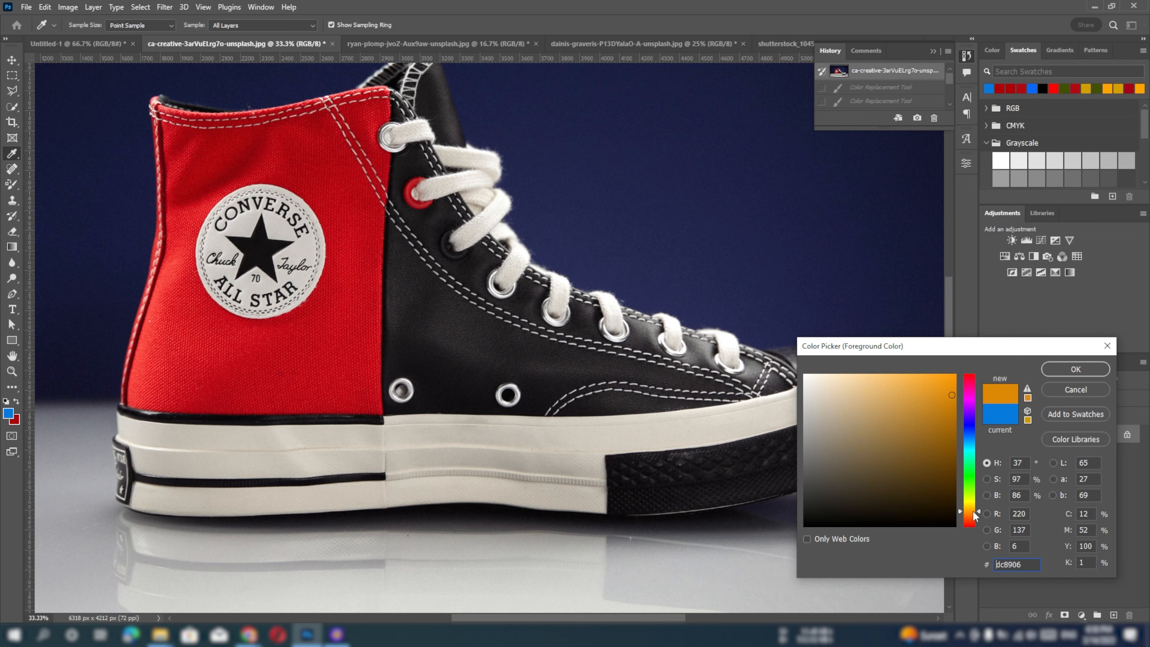
pyautogui.moveTo(918, 473); pyautogui.dragTo(890, 476)
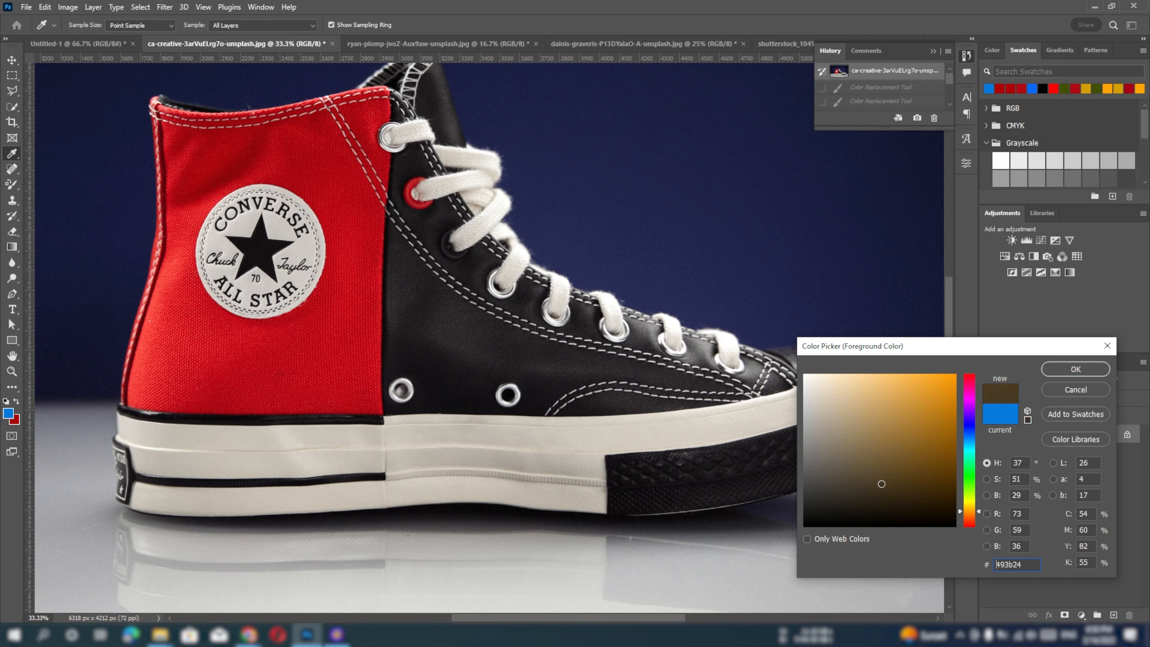
pyautogui.click(1075, 369)
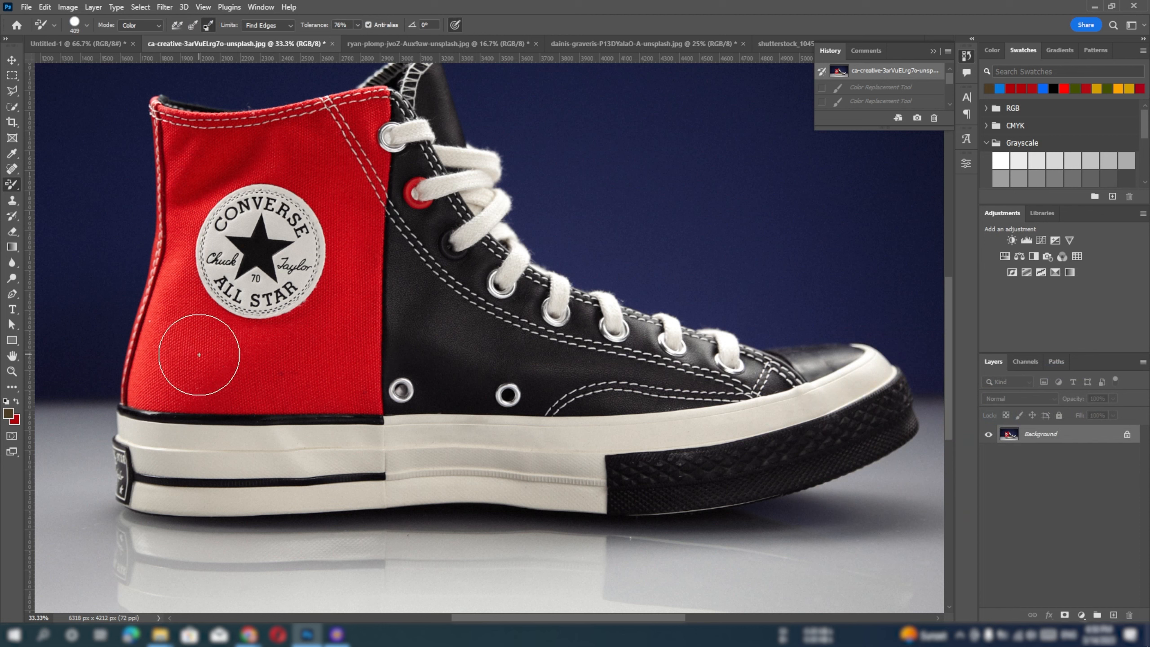
# Paint brown over the red fabric below the logo patch and set the limits to Discontiguous
pyautogui.moveTo(320, 373); pyautogui.dragTo(328, 368)
pyautogui.moveTo(334, 314)
pyautogui.mouseDown()
pyautogui.moveTo(279, 350)
pyautogui.moveTo(325, 323)
pyautogui.moveTo(335, 302)
pyautogui.moveTo(316, 329)
pyautogui.moveTo(335, 313)
pyautogui.mouseUp()
pyautogui.click(266, 26)
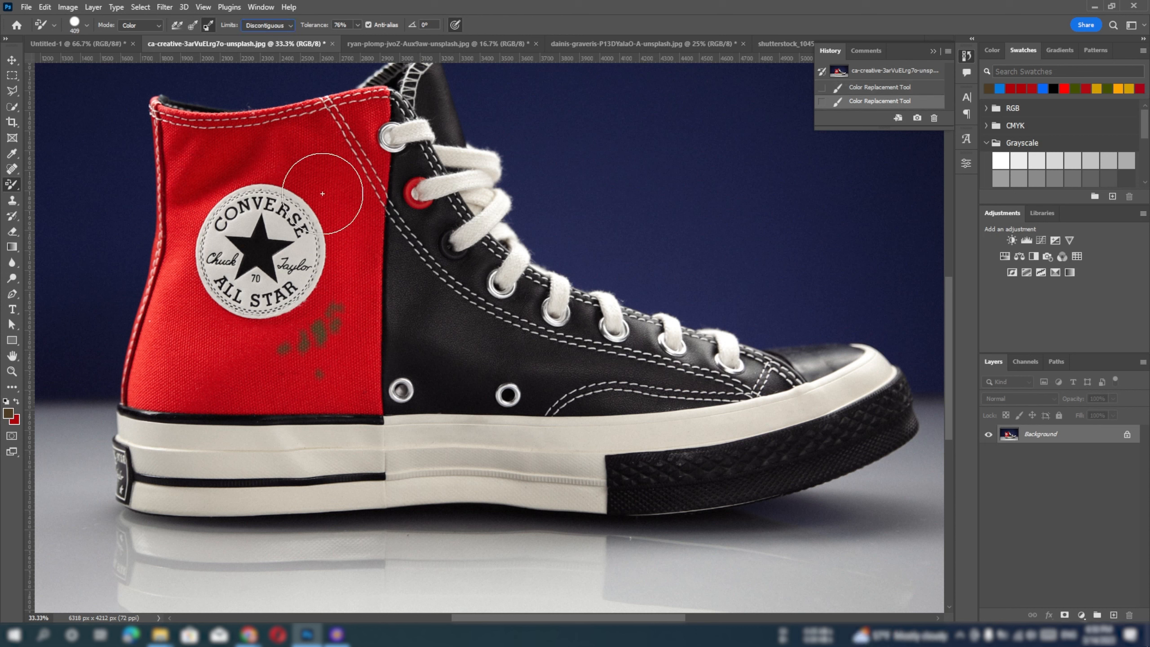
# Recolor the red fabric panel brown and set the background color to cec9c3 sampled from the logo patch
pyautogui.moveTo(351, 236)
pyautogui.mouseDown()
pyautogui.moveTo(351, 292)
pyautogui.moveTo(320, 326)
pyautogui.moveTo(225, 339)
pyautogui.moveTo(275, 366)
pyautogui.moveTo(346, 328)
pyautogui.moveTo(353, 390)
pyautogui.moveTo(324, 340)
pyautogui.moveTo(319, 263)
pyautogui.moveTo(283, 186)
pyautogui.moveTo(361, 156)
pyautogui.moveTo(370, 123)
pyautogui.moveTo(181, 145)
pyautogui.moveTo(183, 252)
pyautogui.moveTo(217, 176)
pyautogui.moveTo(236, 181)
pyautogui.moveTo(179, 295)
pyautogui.moveTo(159, 385)
pyautogui.moveTo(380, 390)
pyautogui.moveTo(189, 399)
pyautogui.moveTo(162, 372)
pyautogui.moveTo(167, 303)
pyautogui.moveTo(355, 240)
pyautogui.moveTo(449, 254)
pyautogui.moveTo(413, 190)
pyautogui.mouseUp()
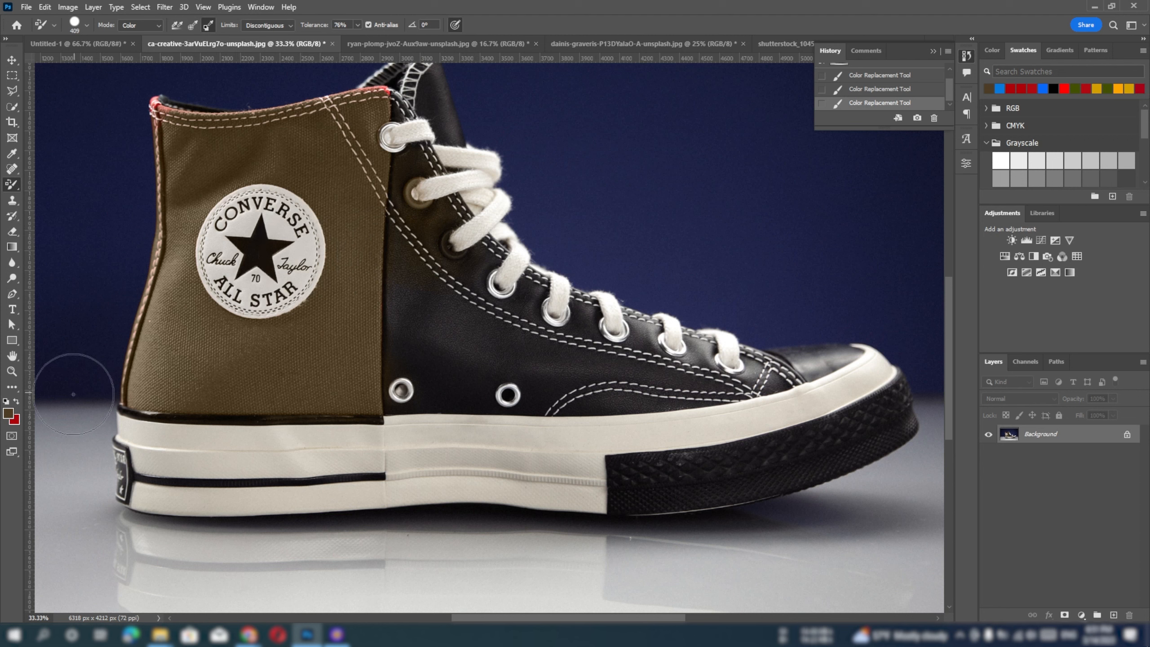
pyautogui.click(8, 414)
pyautogui.click(311, 244)
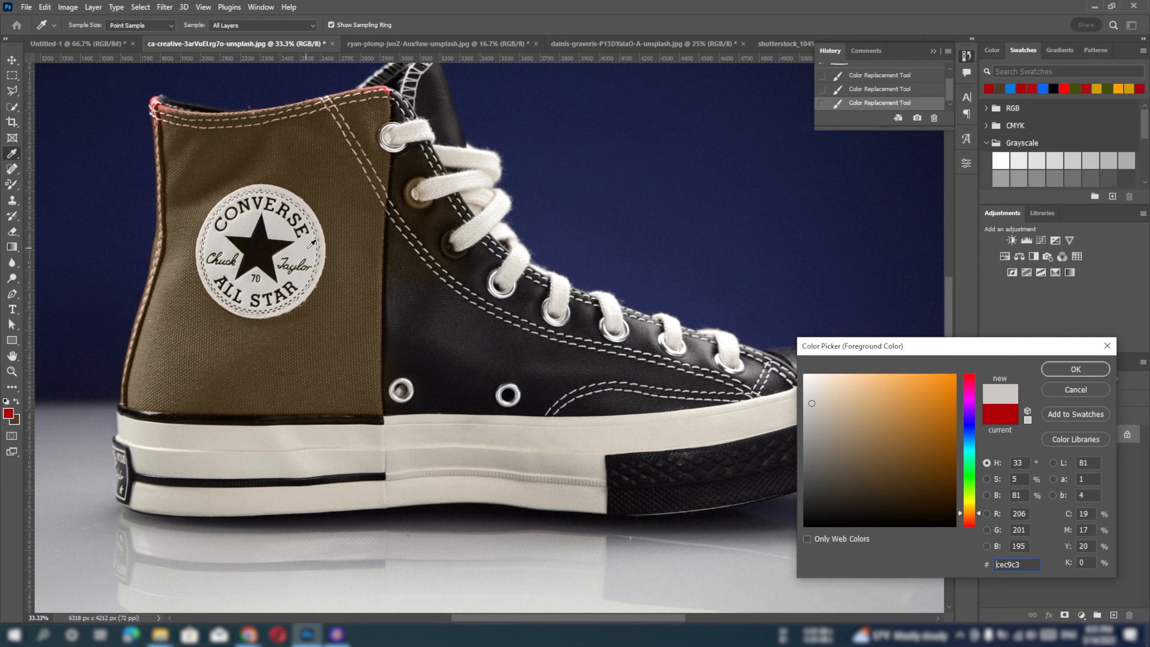
pyautogui.click(1051, 370)
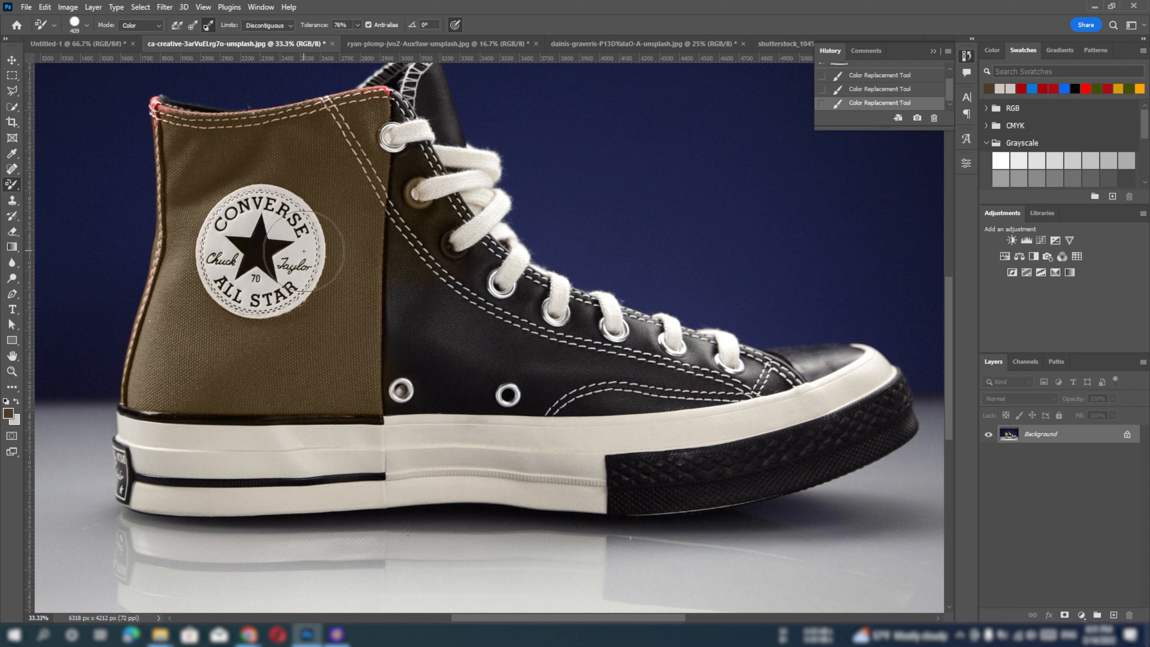
# Set the foreground color to orange fd9b00 and recolor the round logo patch with it
pyautogui.click(9, 414)
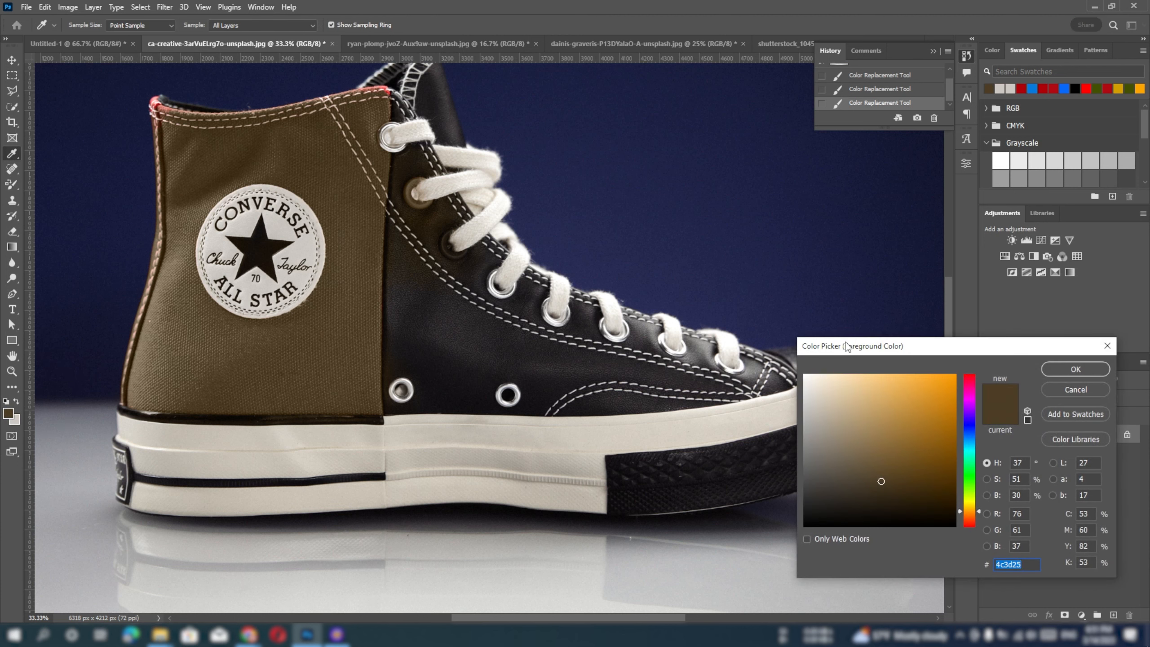
pyautogui.click(957, 376)
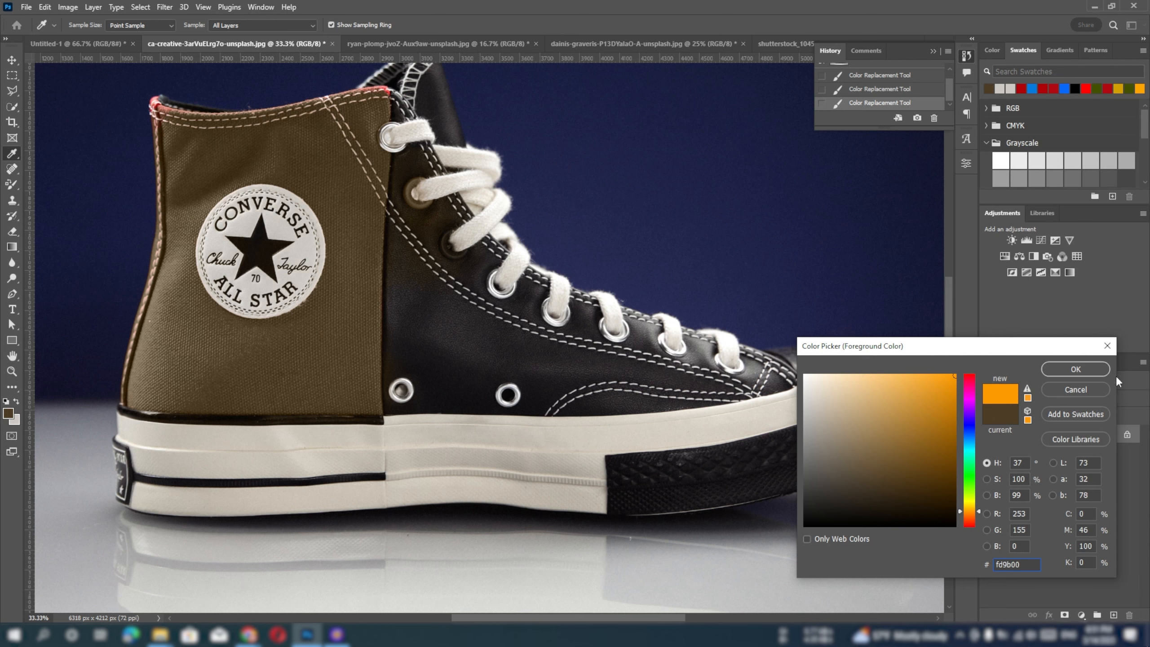
pyautogui.click(1082, 368)
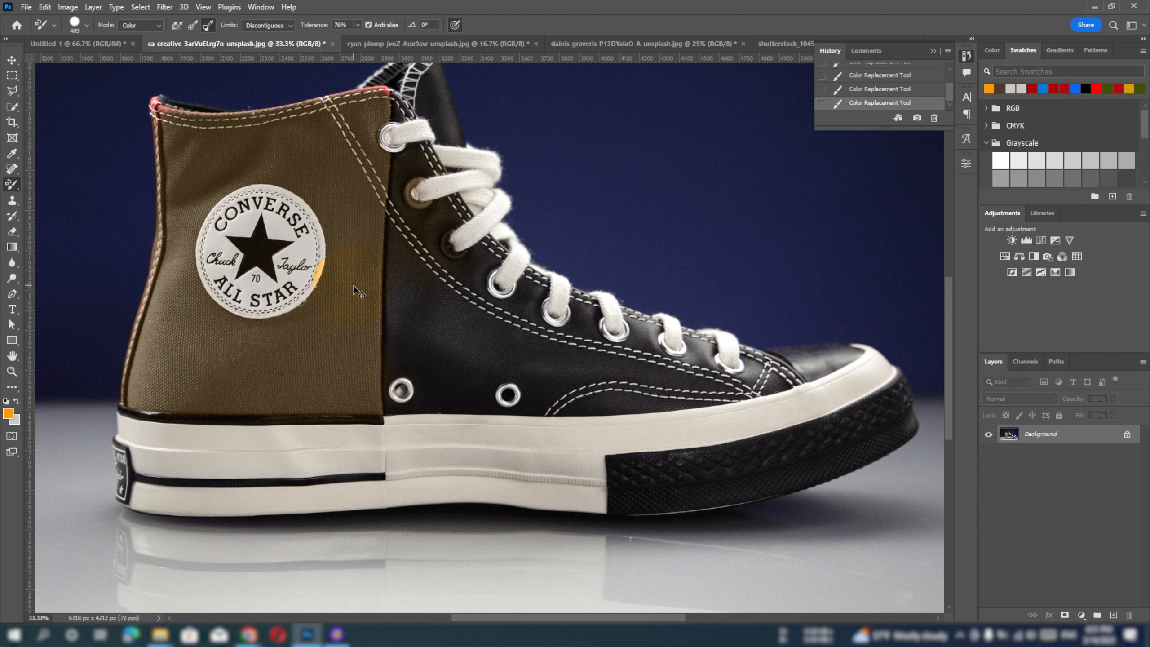
pyautogui.hotkey('ctrl', 'z')
pyautogui.moveTo(293, 241)
pyautogui.mouseDown()
pyautogui.moveTo(303, 247)
pyautogui.moveTo(267, 218)
pyautogui.moveTo(226, 213)
pyautogui.moveTo(217, 272)
pyautogui.moveTo(285, 294)
pyautogui.moveTo(292, 263)
pyautogui.moveTo(285, 285)
pyautogui.mouseUp()
# Recolor the upper laces orange at 30% tolerance, replacing the undone first attempt
pyautogui.moveTo(455, 249)
pyautogui.mouseDown()
pyautogui.moveTo(478, 219)
pyautogui.moveTo(465, 196)
pyautogui.moveTo(434, 186)
pyautogui.moveTo(447, 169)
pyautogui.moveTo(484, 174)
pyautogui.moveTo(417, 133)
pyautogui.moveTo(475, 287)
pyautogui.moveTo(448, 309)
pyautogui.moveTo(426, 229)
pyautogui.moveTo(432, 307)
pyautogui.moveTo(485, 297)
pyautogui.moveTo(483, 248)
pyautogui.moveTo(547, 309)
pyautogui.moveTo(441, 294)
pyautogui.moveTo(436, 323)
pyautogui.mouseUp()
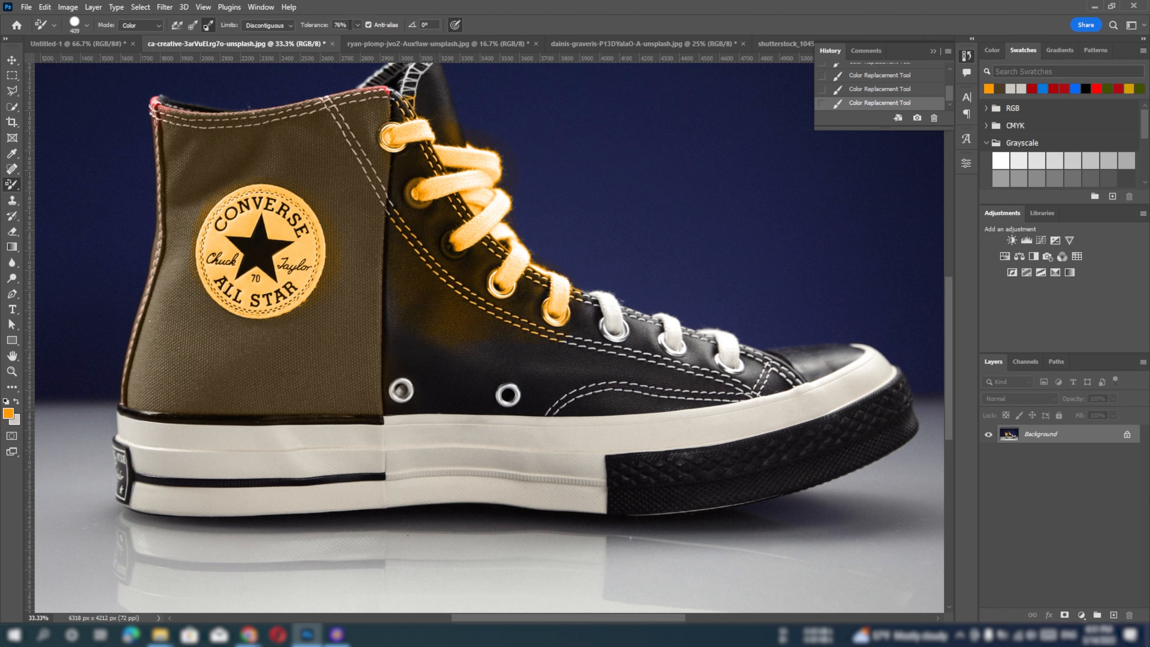
pyautogui.hotkey('ctrl', 'z')
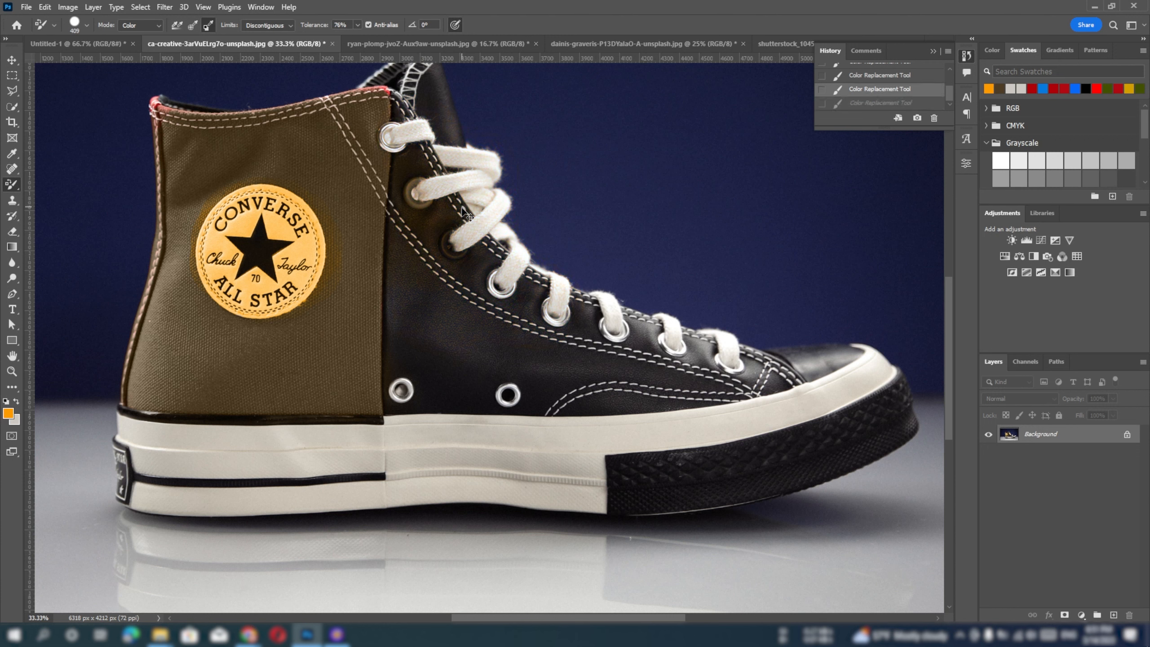
pyautogui.click(350, 25)
pyautogui.write('30')
pyautogui.press('Return')
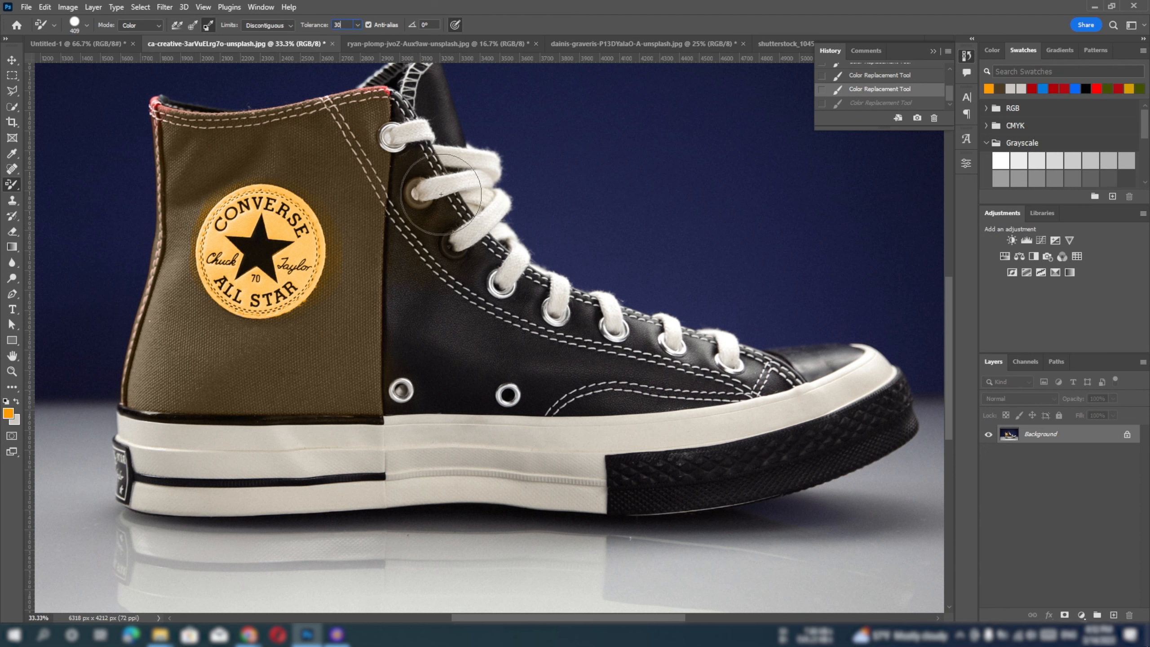
pyautogui.moveTo(424, 193)
pyautogui.mouseDown()
pyautogui.moveTo(453, 199)
pyautogui.moveTo(464, 183)
pyautogui.moveTo(489, 199)
pyautogui.moveTo(478, 240)
pyautogui.moveTo(514, 277)
pyautogui.mouseUp()
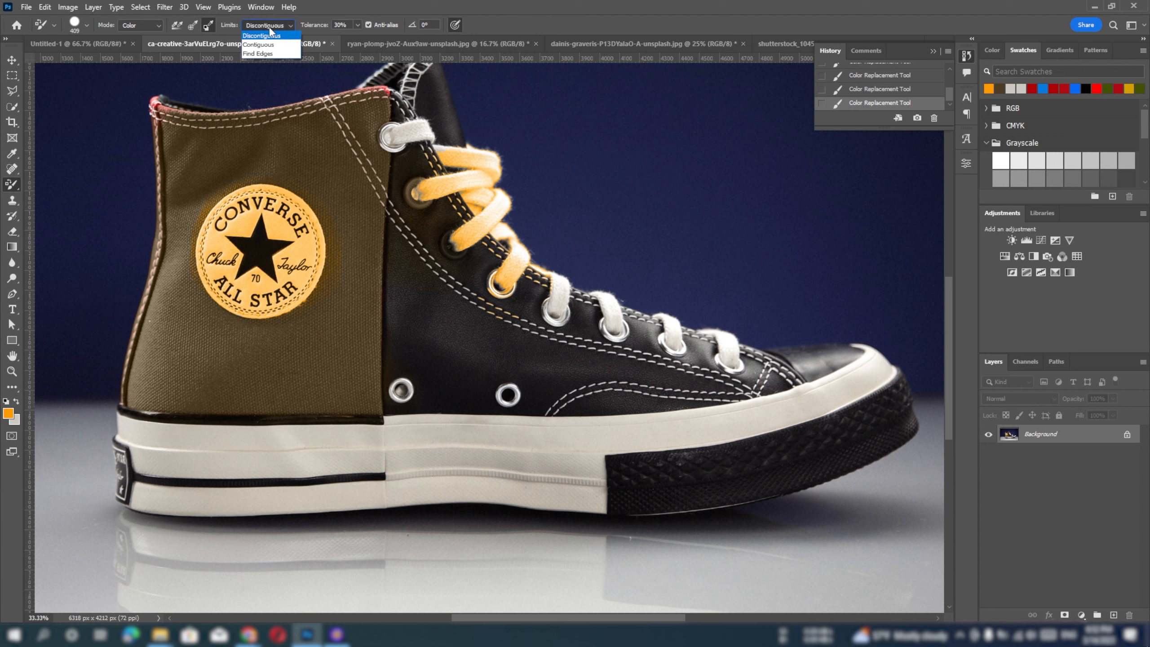
# Set the limits to Find Edges and recolor the next lace loops and nearby stitching orange
pyautogui.click(265, 54)
pyautogui.moveTo(539, 302)
pyautogui.mouseDown()
pyautogui.moveTo(553, 280)
pyautogui.moveTo(557, 319)
pyautogui.moveTo(548, 308)
pyautogui.moveTo(605, 290)
pyautogui.moveTo(614, 312)
pyautogui.mouseUp()
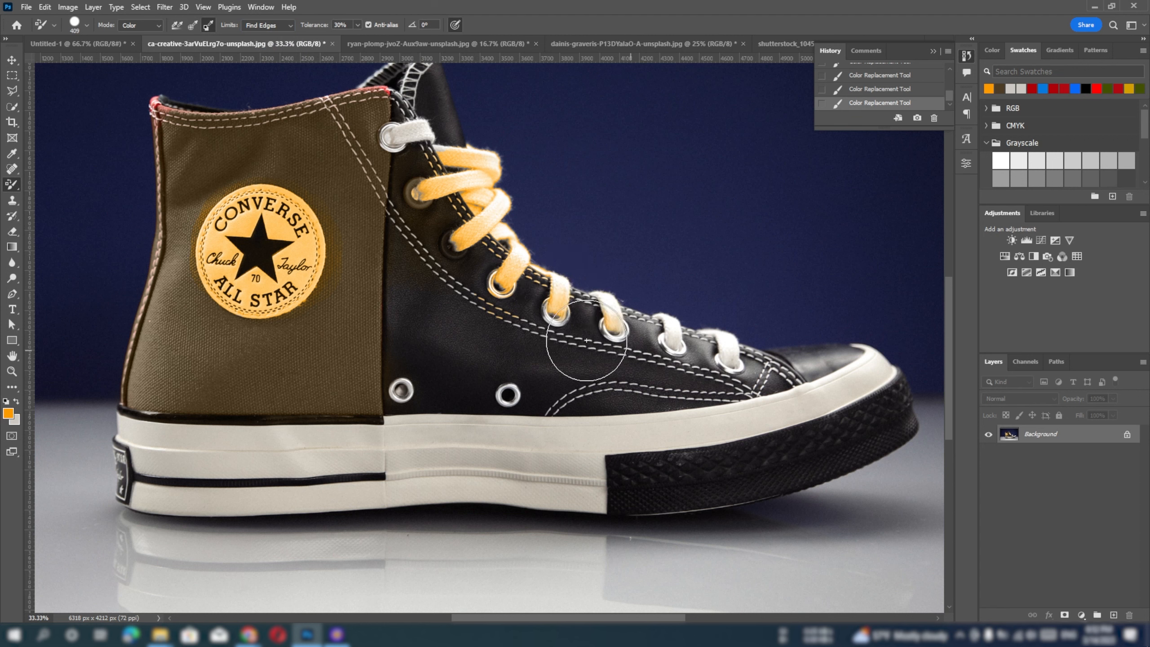
pyautogui.scroll(3, 570, 352)
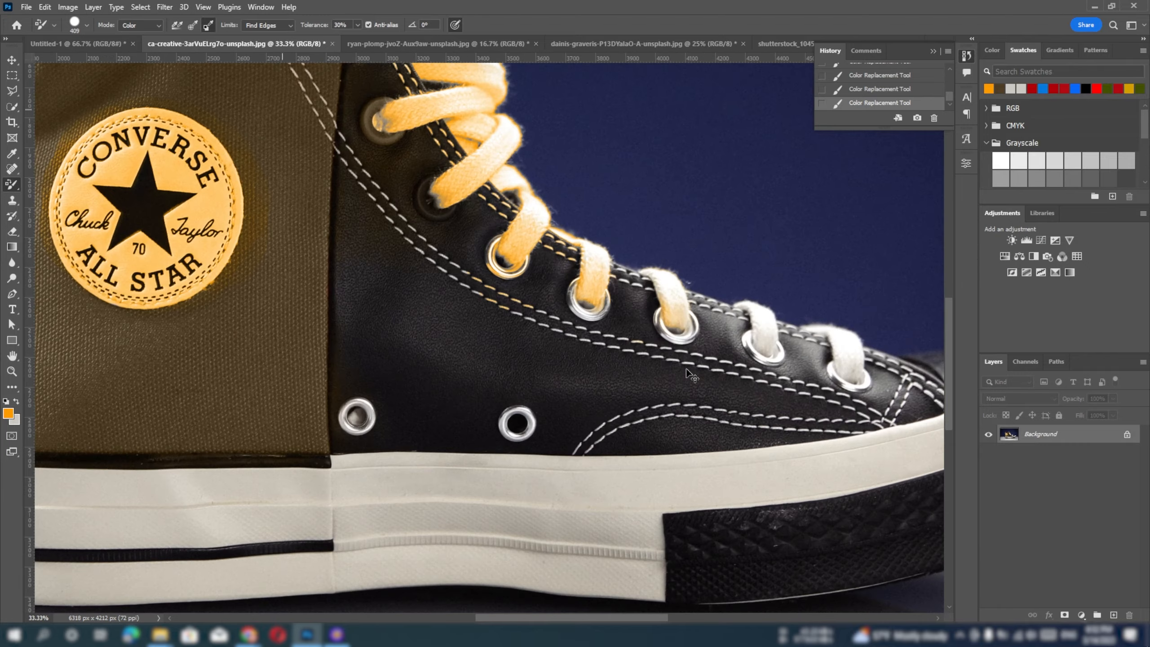
pyautogui.moveTo(567, 306)
pyautogui.mouseDown()
pyautogui.moveTo(603, 321)
pyautogui.moveTo(518, 281)
pyautogui.moveTo(570, 313)
pyautogui.moveTo(649, 329)
pyautogui.moveTo(621, 306)
pyautogui.mouseUp()
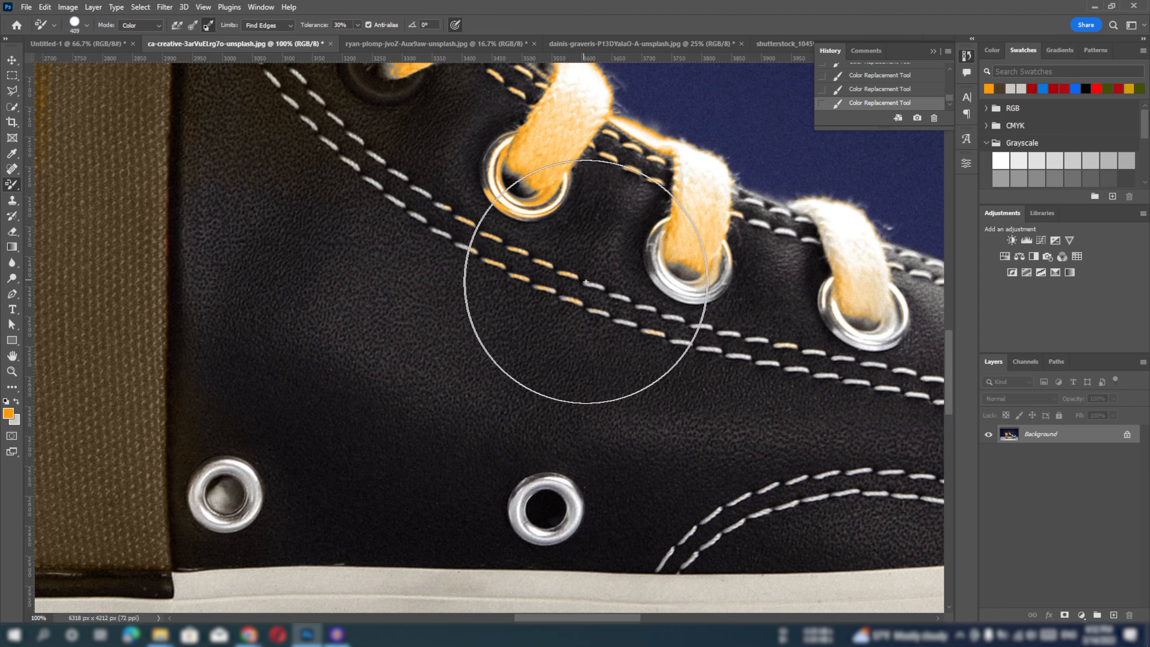
pyautogui.moveTo(590, 282)
pyautogui.mouseDown()
pyautogui.moveTo(662, 365)
pyautogui.moveTo(719, 385)
pyautogui.moveTo(667, 327)
pyautogui.mouseUp()
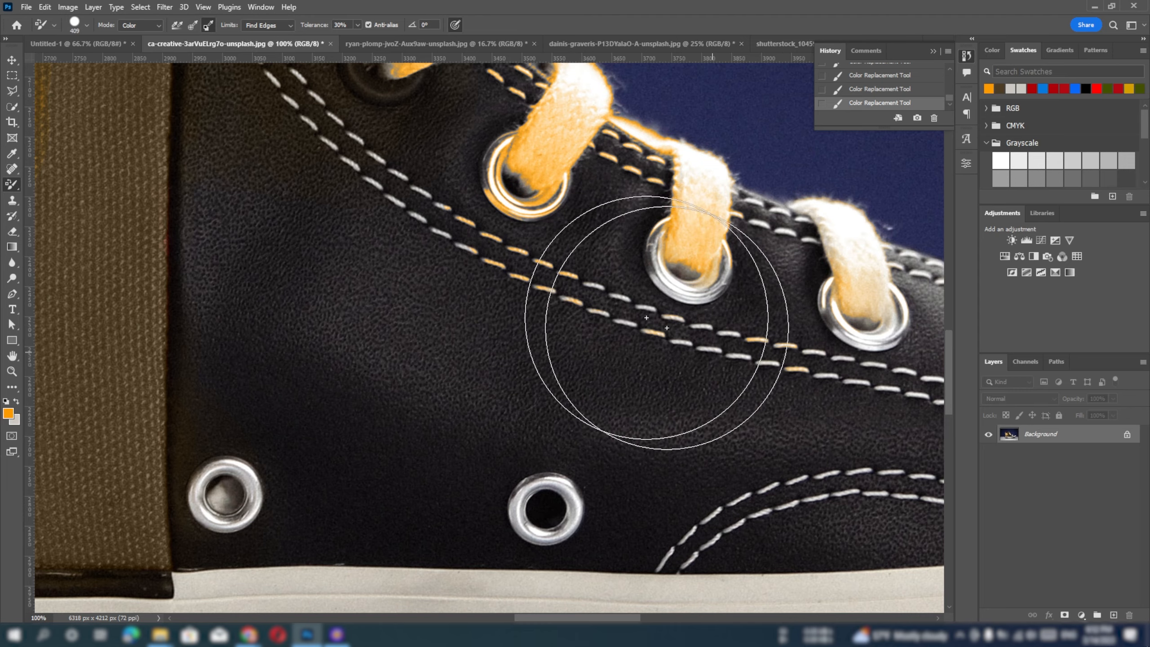
# Raise the tolerance to 60% and recolor more of the double stitching below the eyelets orange
pyautogui.click(356, 23)
pyautogui.moveTo(358, 37); pyautogui.dragTo(374, 41)
pyautogui.moveTo(471, 255)
pyautogui.mouseDown()
pyautogui.moveTo(414, 216)
pyautogui.moveTo(503, 268)
pyautogui.moveTo(403, 206)
pyautogui.moveTo(584, 317)
pyautogui.moveTo(724, 346)
pyautogui.moveTo(622, 309)
pyautogui.moveTo(669, 313)
pyautogui.moveTo(620, 299)
pyautogui.moveTo(644, 315)
pyautogui.moveTo(621, 321)
pyautogui.moveTo(641, 327)
pyautogui.moveTo(624, 325)
pyautogui.moveTo(541, 285)
pyautogui.moveTo(655, 311)
pyautogui.mouseUp()
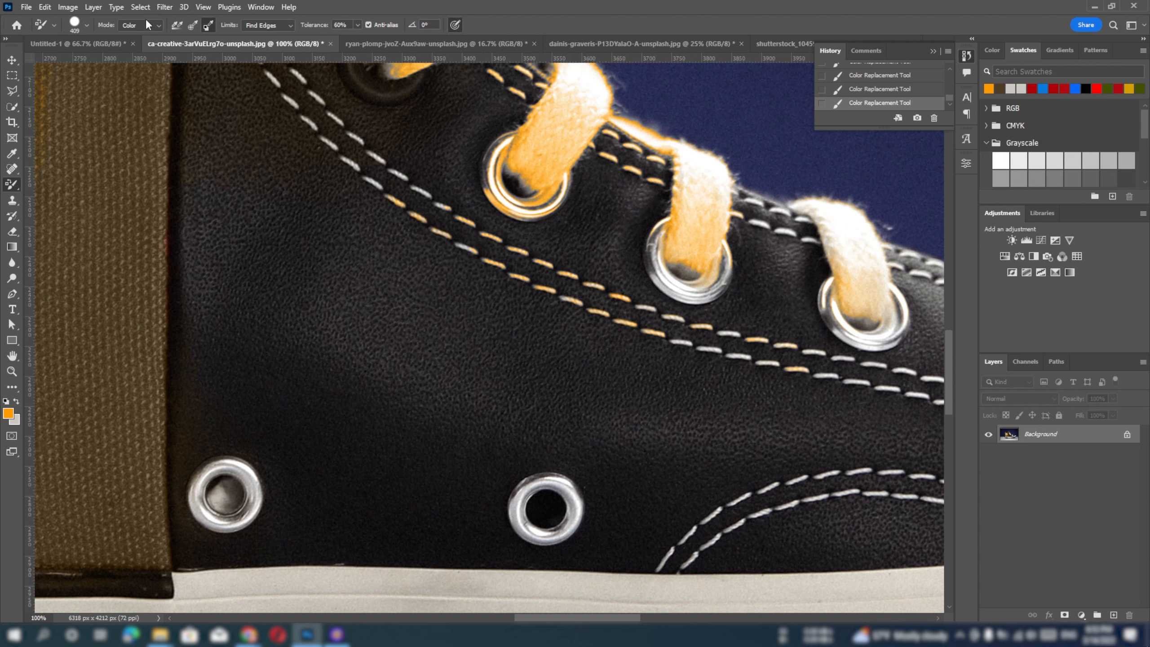
# Set the limits to Discontiguous and paint orange over the stitching, eyelets and laces toward the toe
pyautogui.click(265, 26)
pyautogui.click(262, 37)
pyautogui.moveTo(428, 225)
pyautogui.mouseDown()
pyautogui.moveTo(370, 157)
pyautogui.moveTo(423, 210)
pyautogui.moveTo(610, 312)
pyautogui.moveTo(744, 362)
pyautogui.moveTo(770, 352)
pyautogui.moveTo(500, 315)
pyautogui.mouseUp()
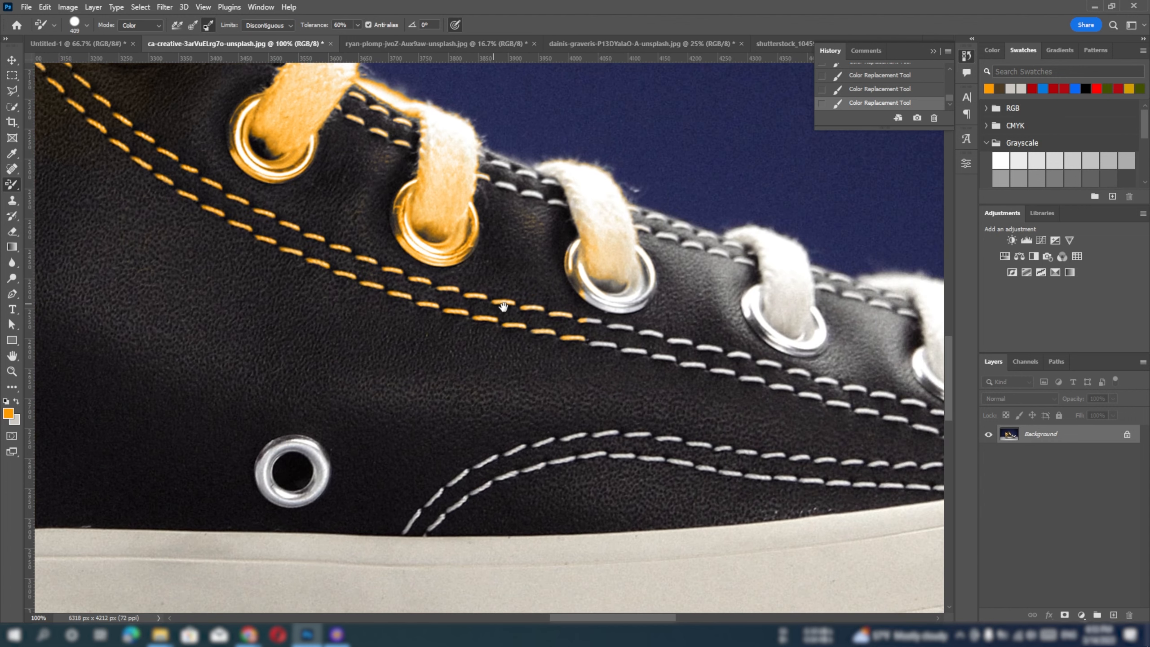
pyautogui.moveTo(564, 385)
pyautogui.mouseDown()
pyautogui.moveTo(632, 343)
pyautogui.moveTo(775, 372)
pyautogui.moveTo(718, 352)
pyautogui.moveTo(808, 321)
pyautogui.mouseUp()
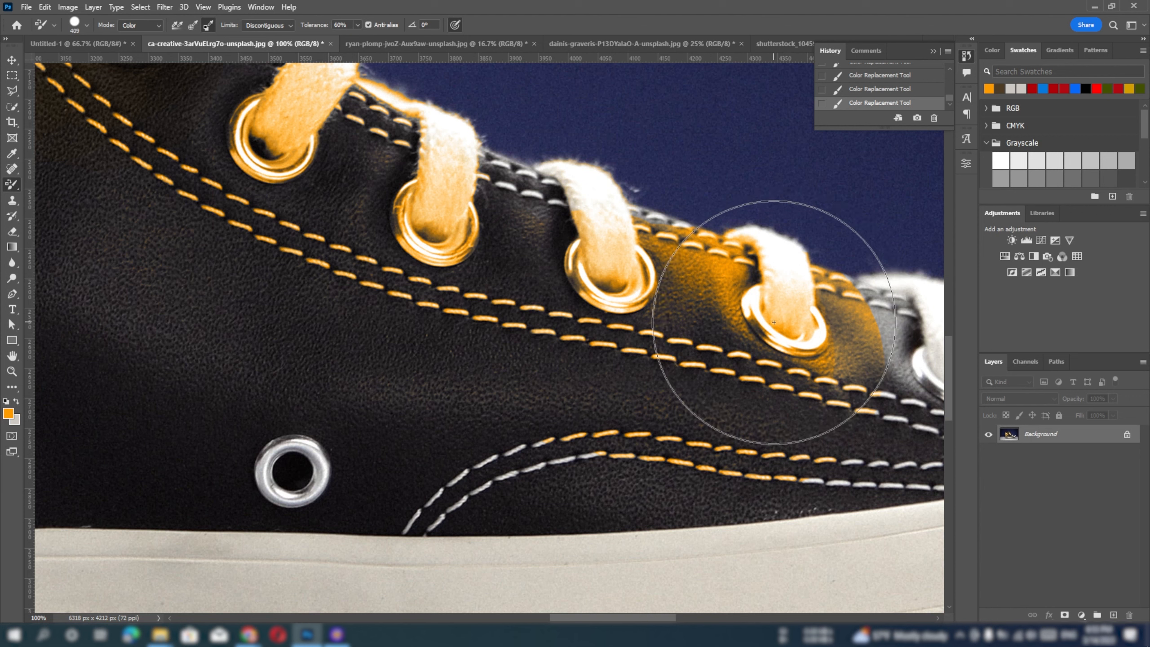
# Set the limits to Contiguous and recolor the curved stitching above the sole orange
pyautogui.click(267, 25)
pyautogui.click(265, 46)
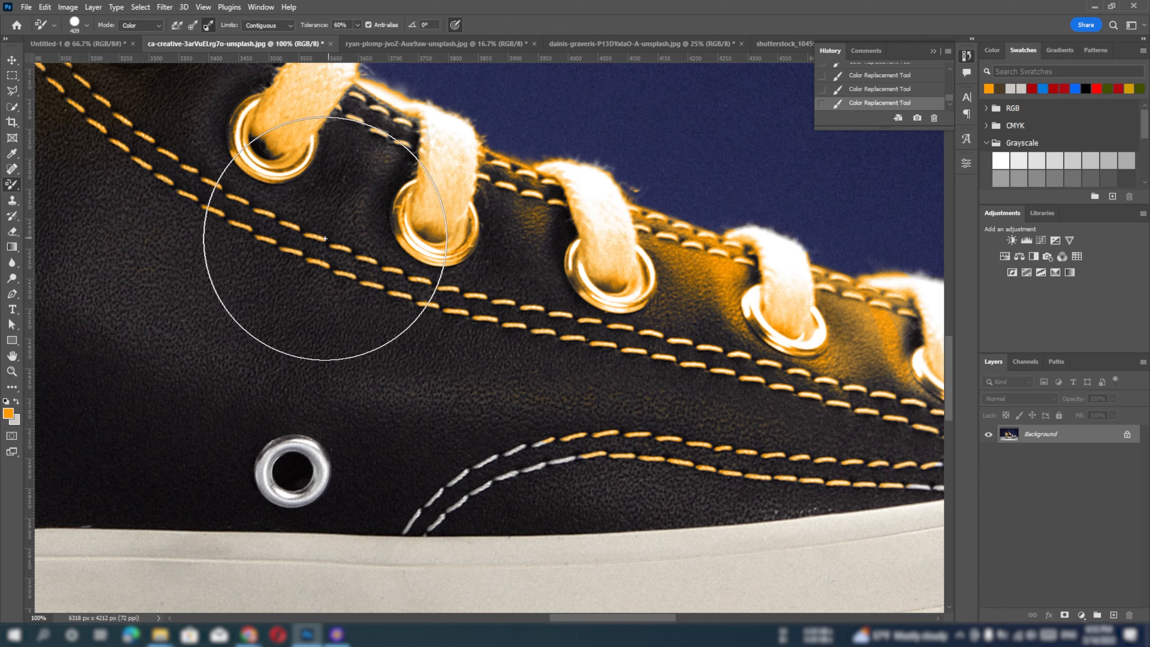
pyautogui.moveTo(442, 492)
pyautogui.mouseDown()
pyautogui.moveTo(587, 450)
pyautogui.moveTo(454, 496)
pyautogui.moveTo(507, 448)
pyautogui.moveTo(459, 484)
pyautogui.moveTo(490, 486)
pyautogui.moveTo(471, 500)
pyautogui.moveTo(470, 489)
pyautogui.moveTo(438, 491)
pyautogui.moveTo(431, 508)
pyautogui.moveTo(457, 505)
pyautogui.moveTo(434, 523)
pyautogui.moveTo(418, 500)
pyautogui.mouseUp()
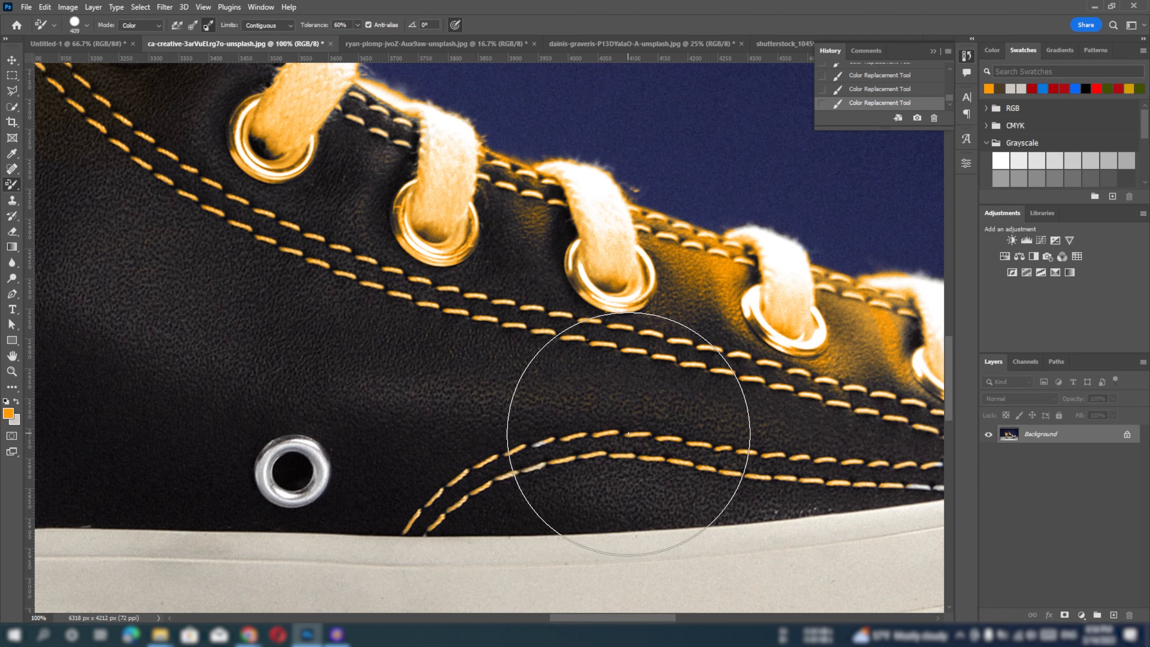
pyautogui.moveTo(808, 451); pyautogui.dragTo(543, 356)
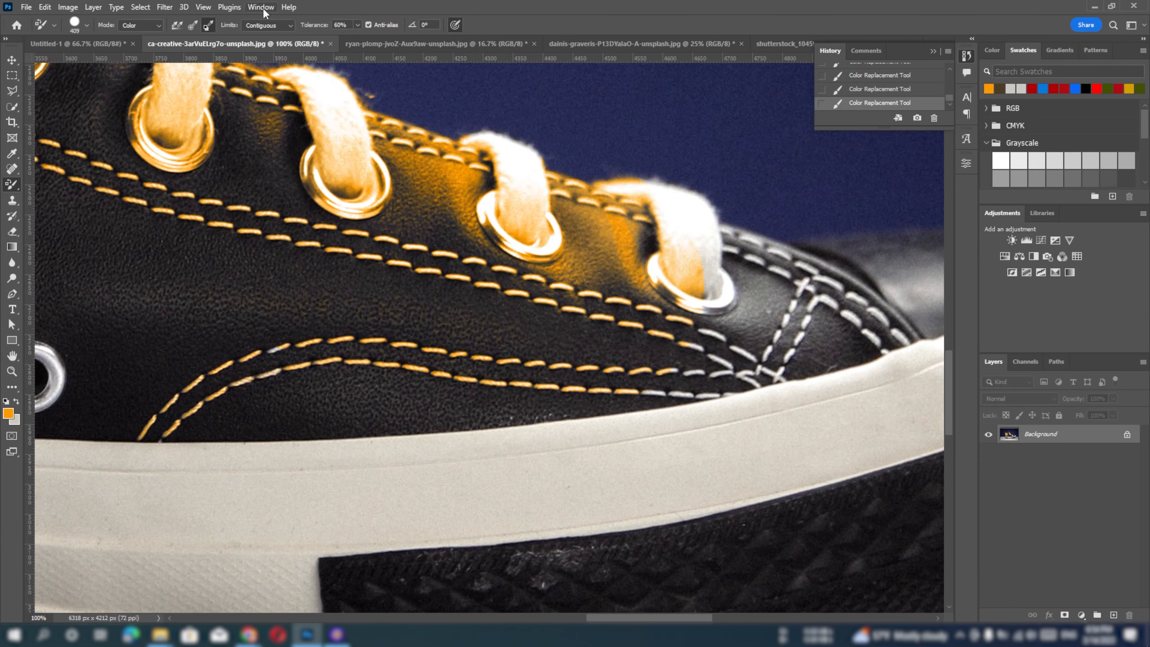
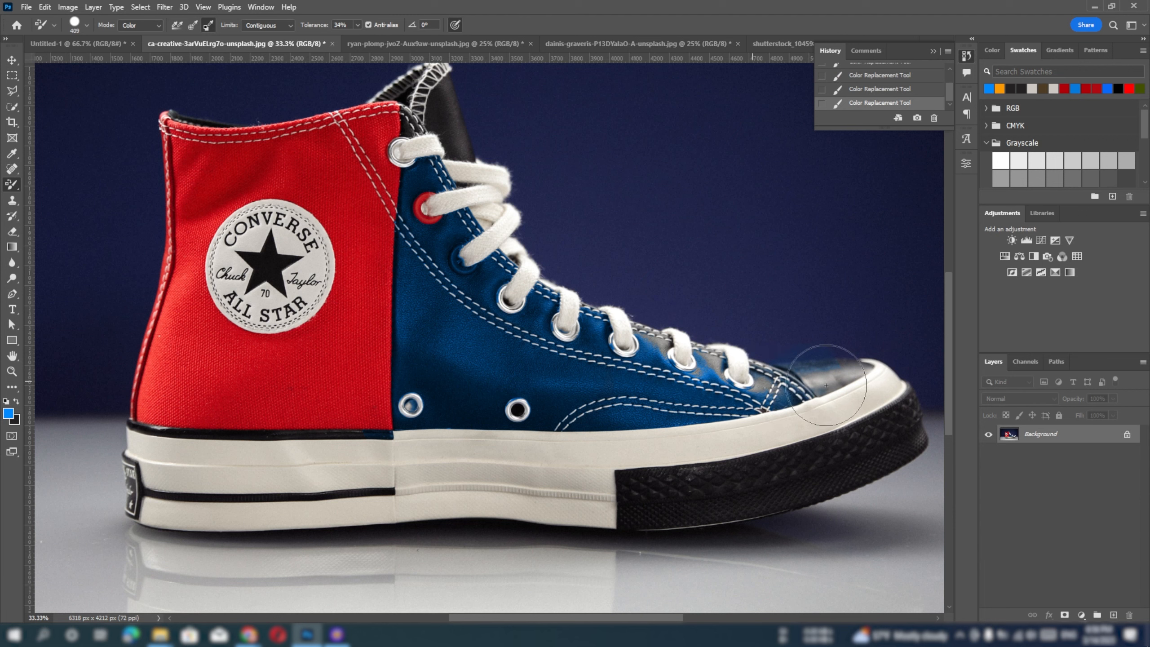
# Try recoloring the black rubber sole blue with Contiguous limits, undoing the strokes and switching the limits to Find Edges
pyautogui.moveTo(648, 494)
pyautogui.mouseDown()
pyautogui.moveTo(809, 468)
pyautogui.moveTo(859, 453)
pyautogui.moveTo(909, 415)
pyautogui.moveTo(843, 465)
pyautogui.moveTo(798, 481)
pyautogui.moveTo(638, 499)
pyautogui.moveTo(815, 516)
pyautogui.moveTo(625, 510)
pyautogui.mouseUp()
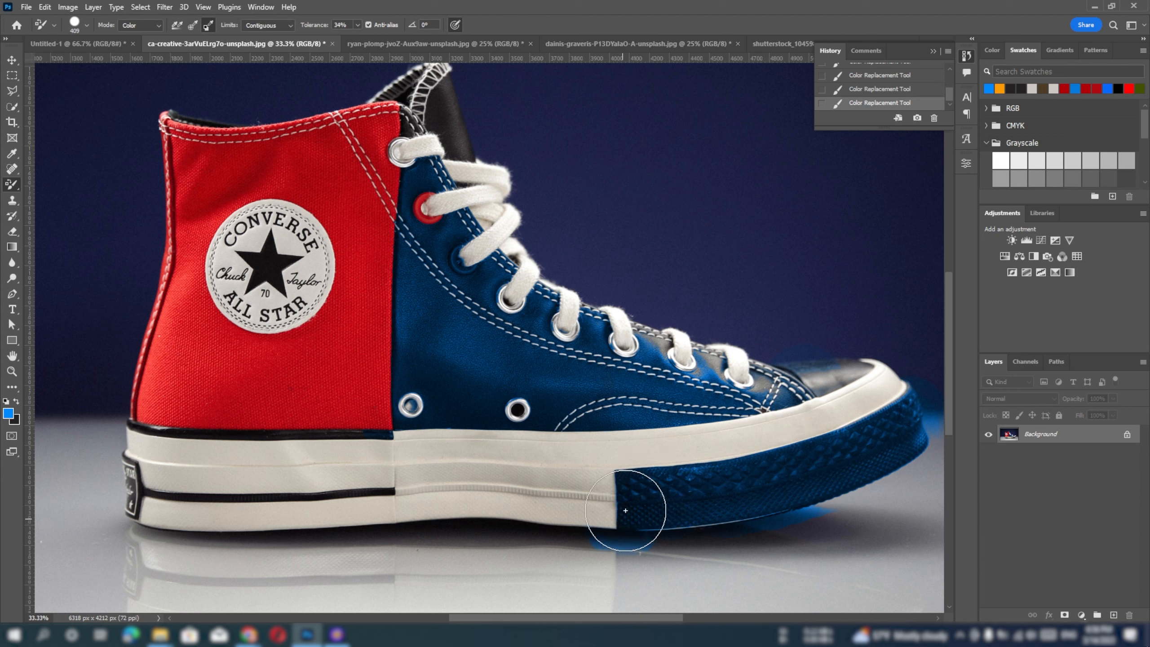
pyautogui.click(267, 24)
pyautogui.click(261, 54)
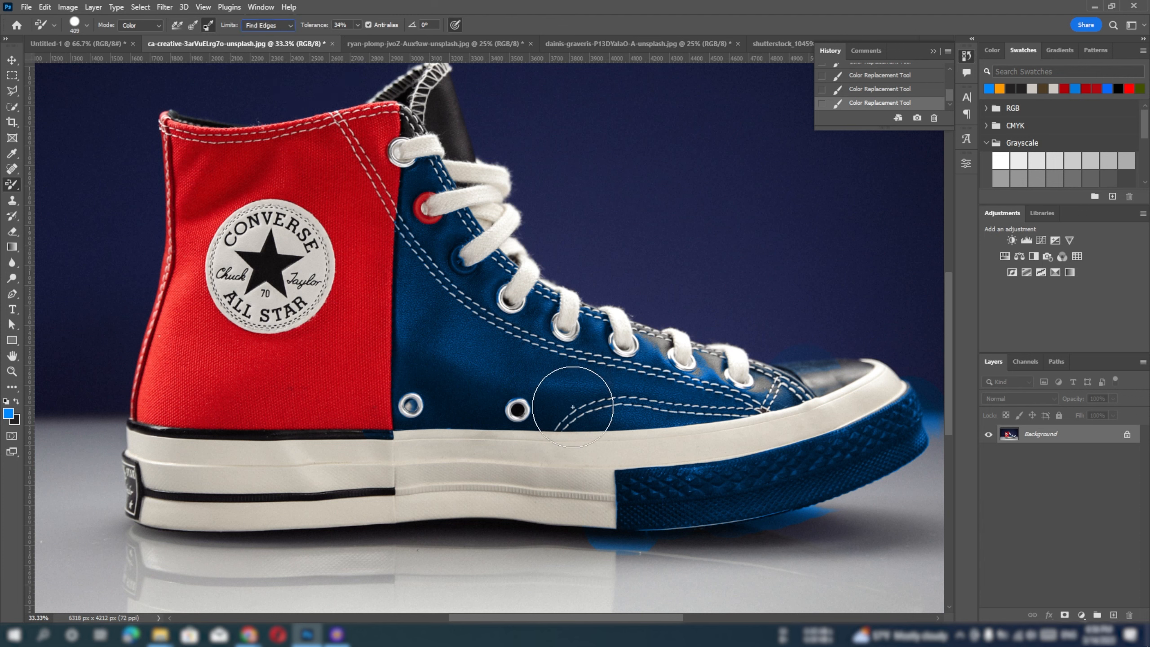
pyautogui.hotkey('ctrl', 'z')
pyautogui.hotkey('ctrl', 'z')
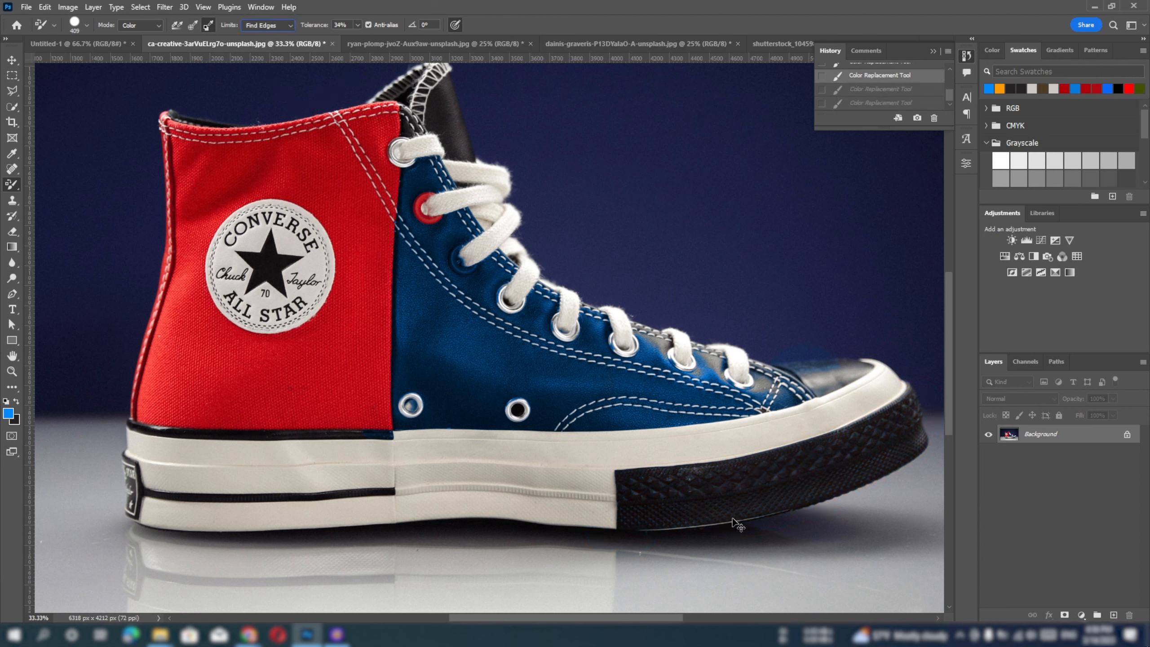
# Recolor the black rubber sole section blue using Find Edges limits and a brush reduced to 200 px
pyautogui.moveTo(776, 481)
pyautogui.mouseDown()
pyautogui.moveTo(764, 465)
pyautogui.moveTo(804, 470)
pyautogui.moveTo(899, 413)
pyautogui.moveTo(812, 482)
pyautogui.moveTo(673, 493)
pyautogui.moveTo(383, 239)
pyautogui.mouseUp()
pyautogui.press('[')
pyautogui.press('[')
pyautogui.press('[')
pyautogui.hotkey('ctrl', '+')
pyautogui.hotkey('ctrl', '+')
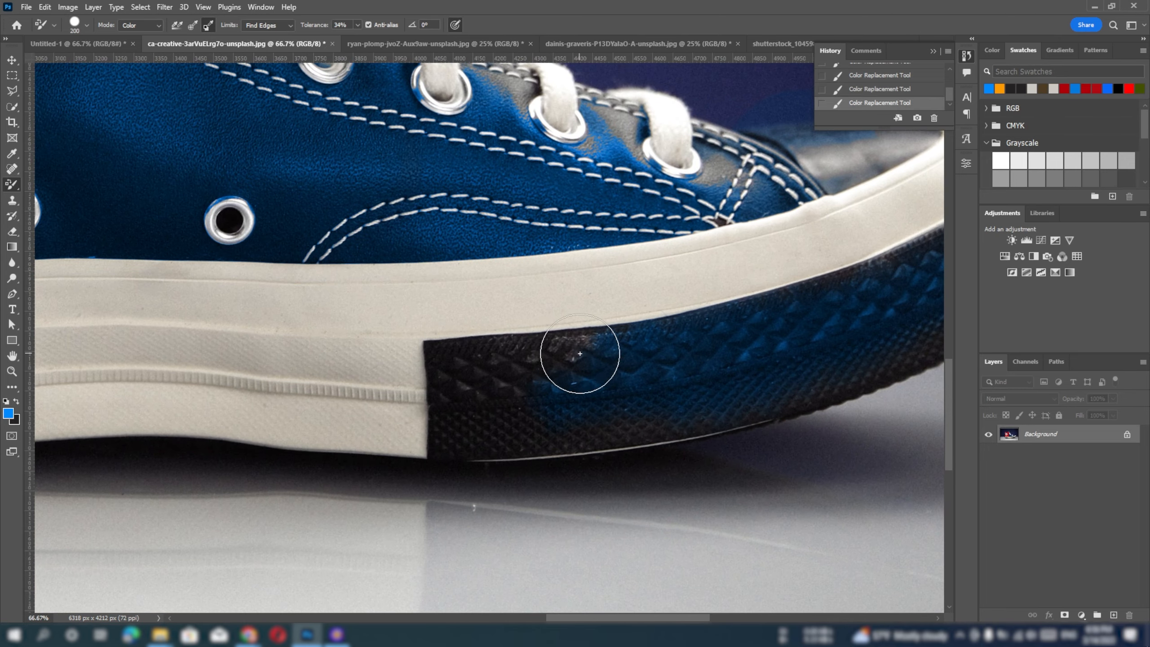
pyautogui.moveTo(578, 339)
pyautogui.mouseDown()
pyautogui.moveTo(487, 360)
pyautogui.moveTo(452, 385)
pyautogui.moveTo(577, 406)
pyautogui.moveTo(522, 422)
pyautogui.moveTo(649, 406)
pyautogui.moveTo(616, 437)
pyautogui.moveTo(516, 451)
pyautogui.moveTo(684, 423)
pyautogui.mouseUp()
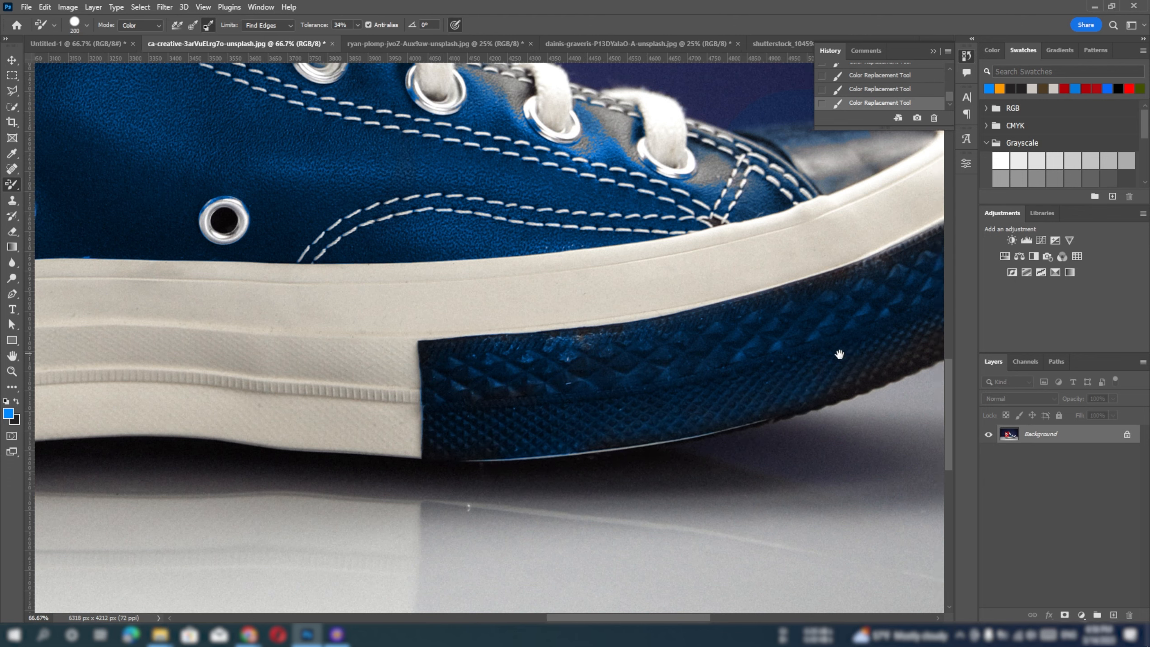
pyautogui.moveTo(839, 354)
pyautogui.mouseDown()
pyautogui.moveTo(449, 426)
pyautogui.moveTo(434, 444)
pyautogui.moveTo(515, 413)
pyautogui.moveTo(593, 354)
pyautogui.moveTo(610, 330)
pyautogui.moveTo(613, 256)
pyautogui.moveTo(634, 340)
pyautogui.moveTo(588, 382)
pyautogui.moveTo(333, 474)
pyautogui.moveTo(246, 478)
pyautogui.moveTo(312, 427)
pyautogui.moveTo(471, 357)
pyautogui.moveTo(563, 278)
pyautogui.moveTo(396, 349)
pyautogui.moveTo(567, 300)
pyautogui.moveTo(610, 270)
pyautogui.moveTo(602, 289)
pyautogui.moveTo(590, 266)
pyautogui.moveTo(575, 284)
pyautogui.moveTo(609, 256)
pyautogui.moveTo(617, 231)
pyautogui.moveTo(645, 345)
pyautogui.moveTo(624, 362)
pyautogui.mouseUp()
pyautogui.moveTo(453, 383); pyautogui.dragTo(661, 365)
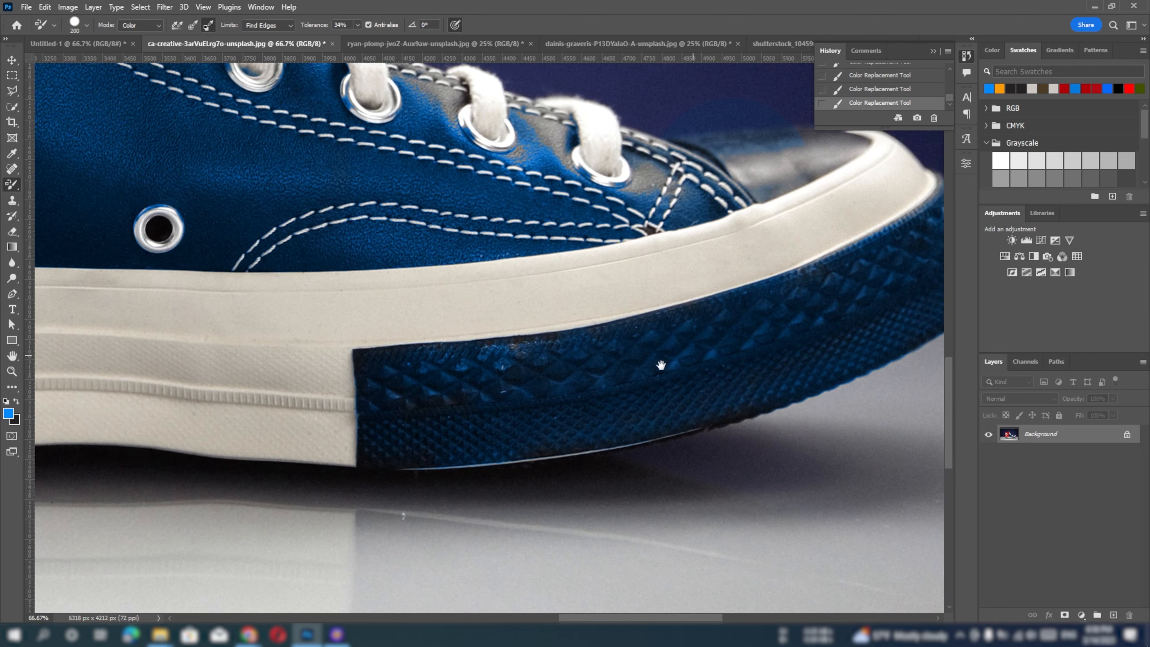
pyautogui.click(286, 26)
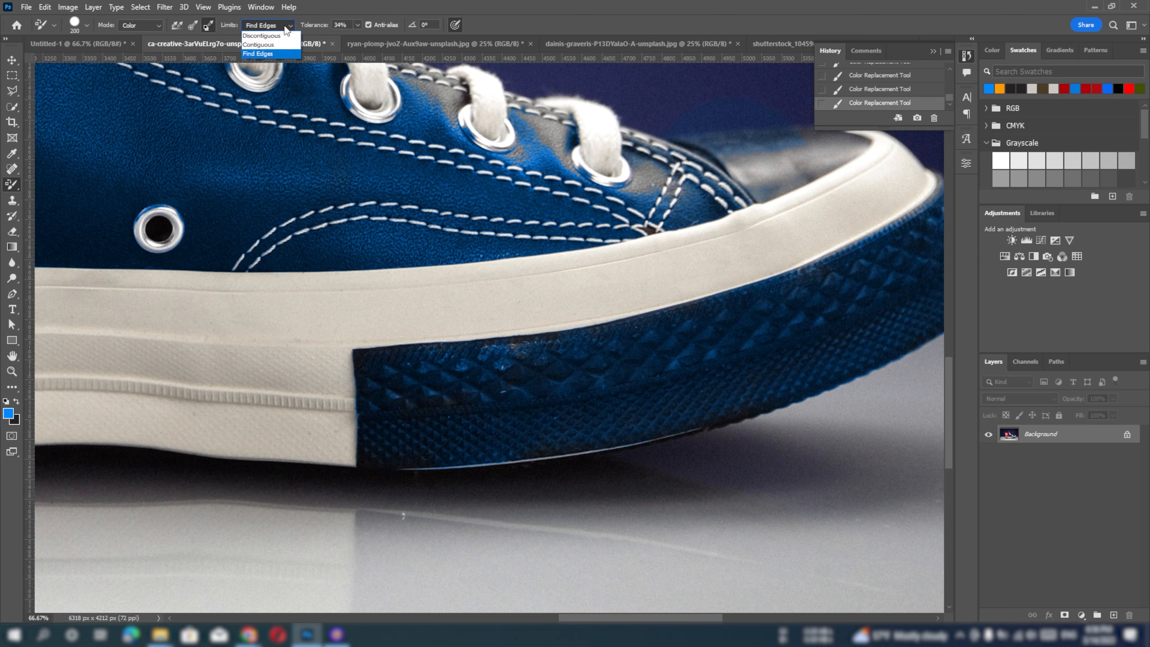
pyautogui.click(262, 54)
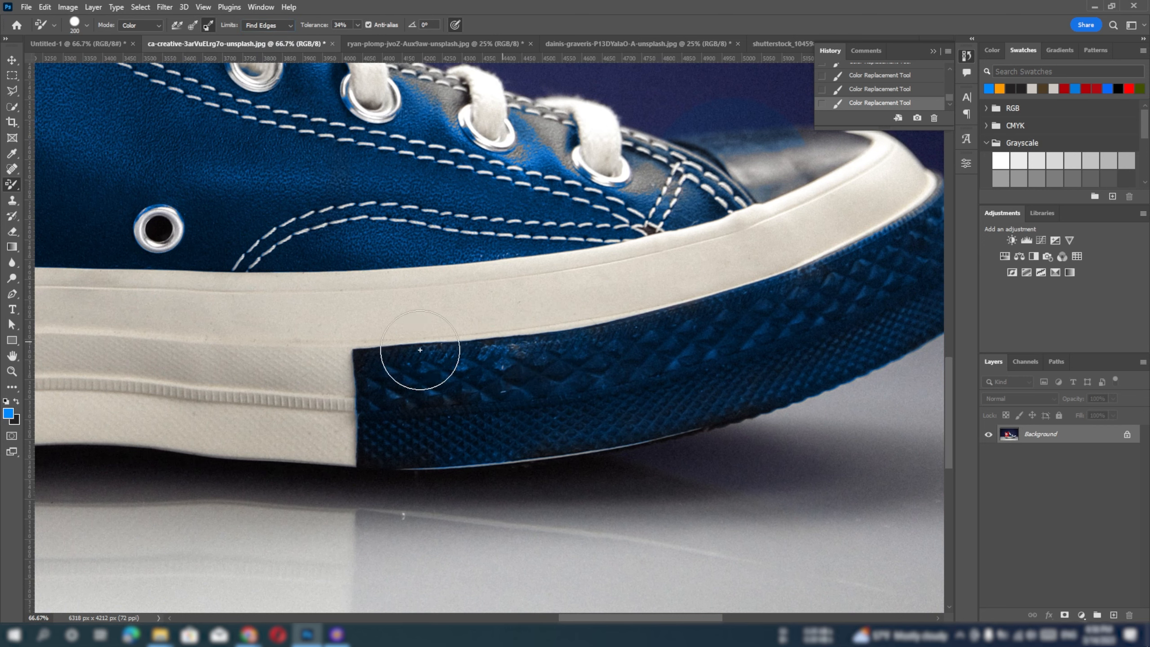
pyautogui.moveTo(384, 403); pyautogui.dragTo(552, 470)
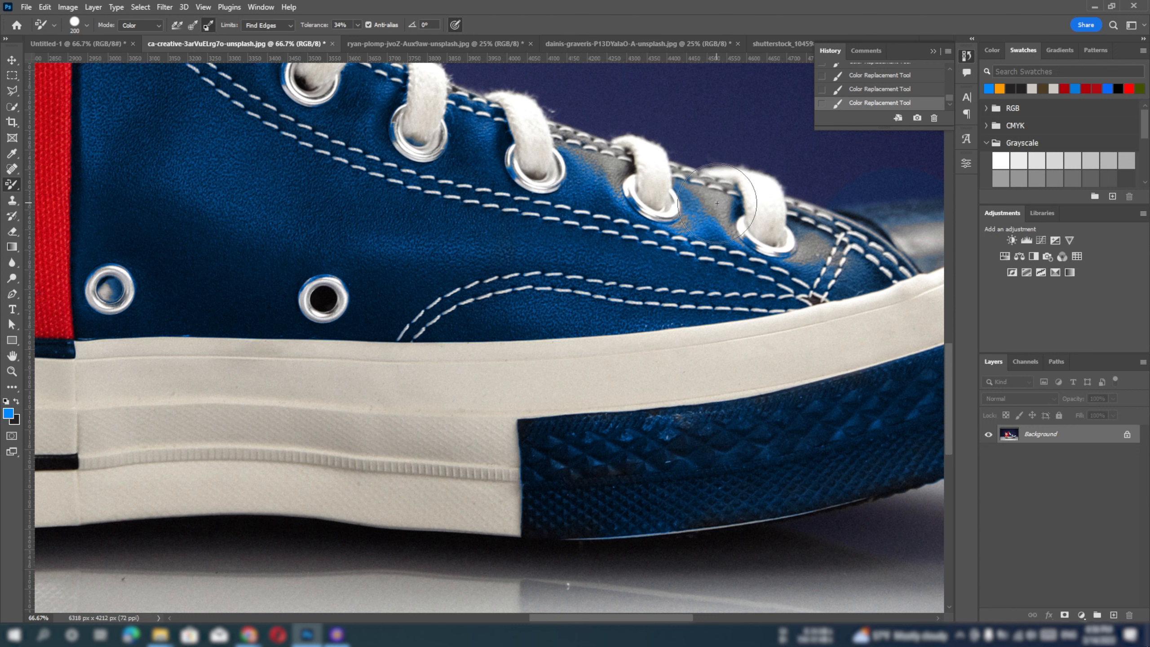
# Recolor the remaining gray leather around the lower laces and toe blue using Discontiguous limits, 77% tolerance, and a brush reduced to 83 px
pyautogui.click(268, 26)
pyautogui.click(268, 33)
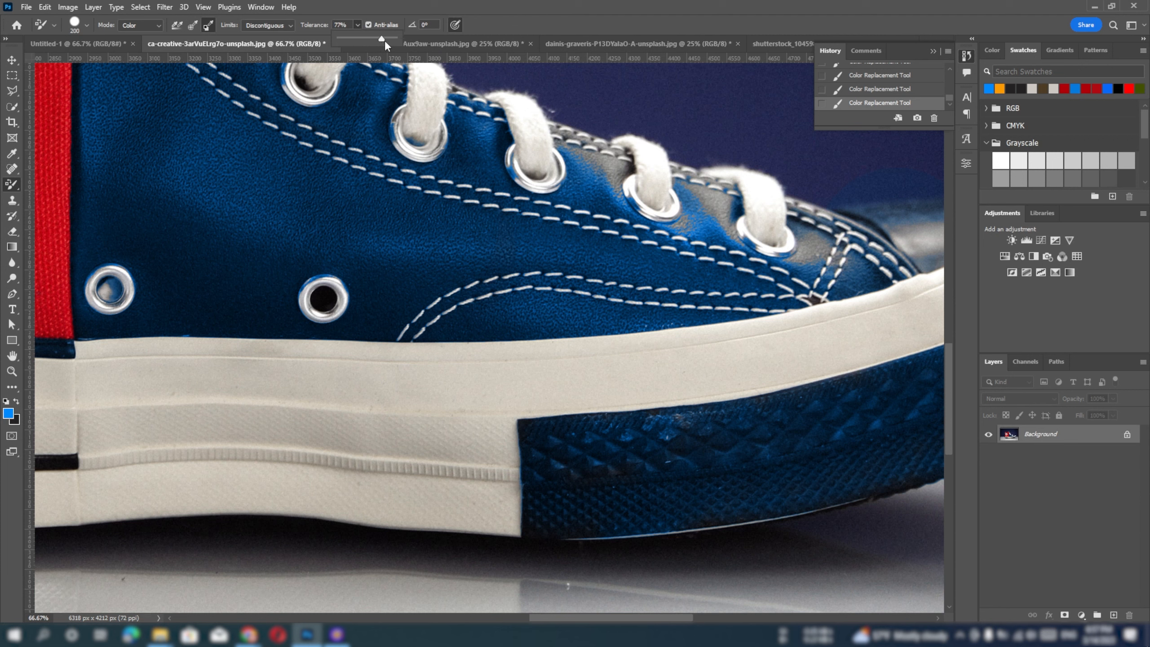
pyautogui.moveTo(708, 214)
pyautogui.mouseDown()
pyautogui.moveTo(684, 244)
pyautogui.moveTo(596, 171)
pyautogui.moveTo(588, 195)
pyautogui.mouseUp()
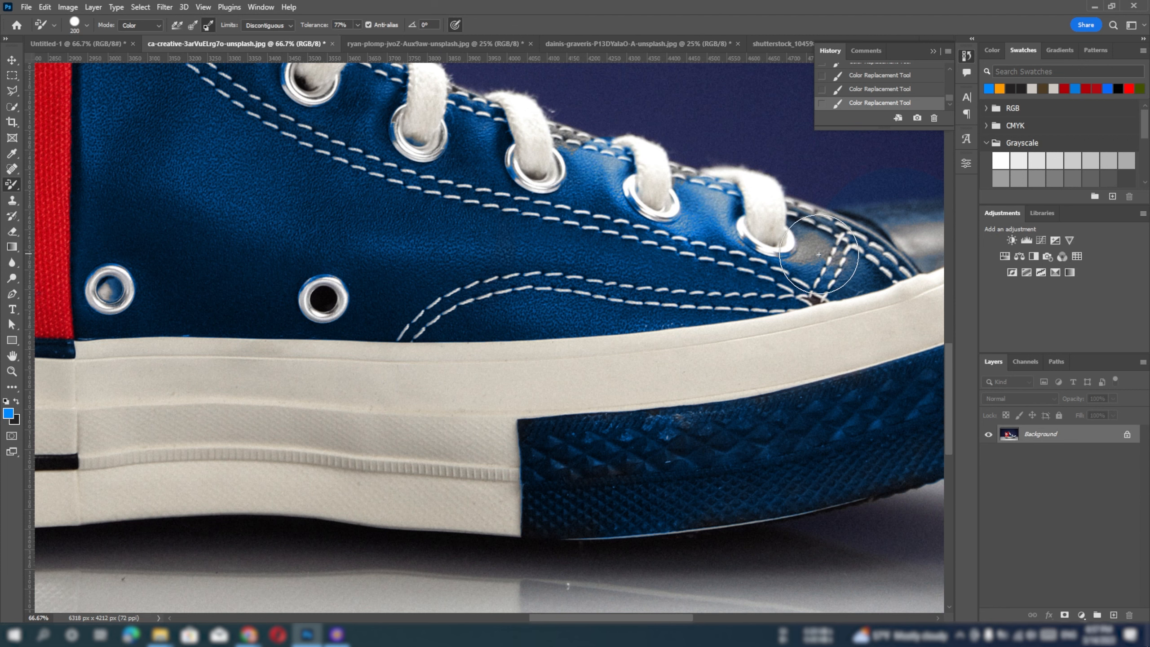
pyautogui.moveTo(818, 254)
pyautogui.mouseDown()
pyautogui.moveTo(860, 267)
pyautogui.moveTo(828, 272)
pyautogui.moveTo(861, 263)
pyautogui.mouseUp()
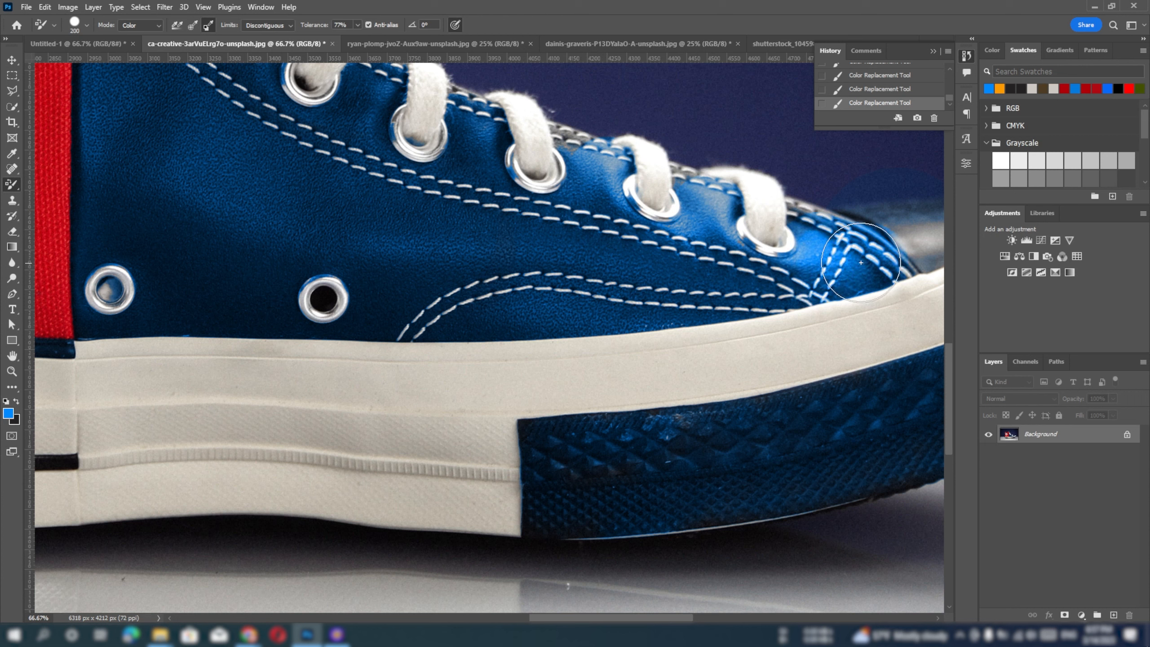
pyautogui.rightClick(850, 261)
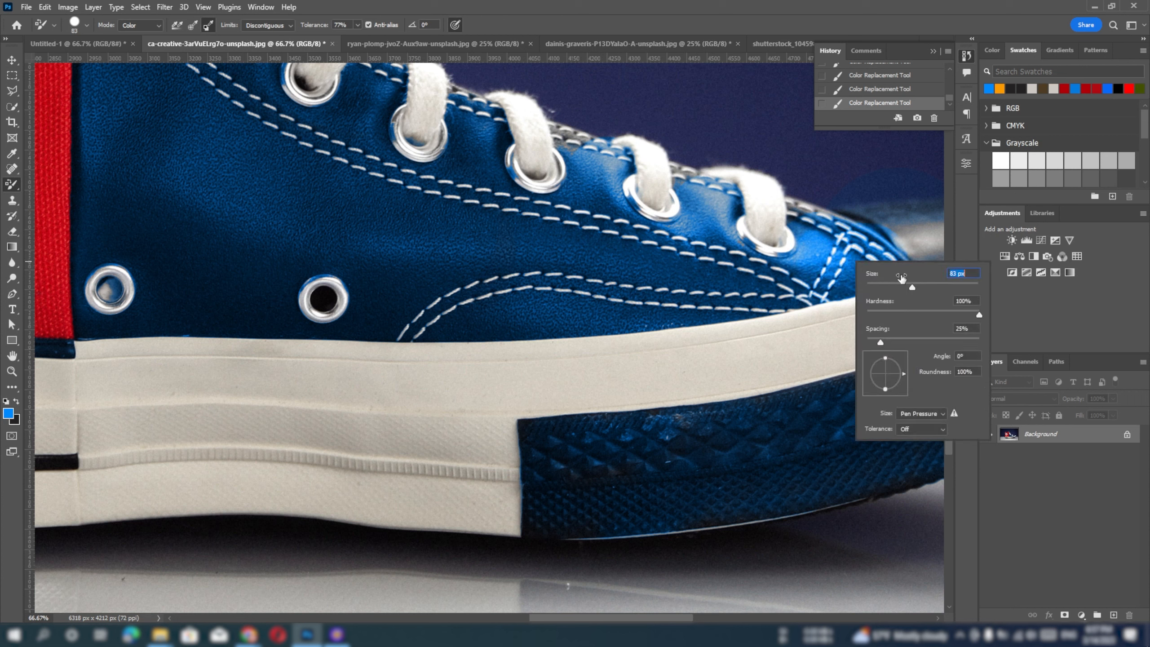
pyautogui.press('Return')
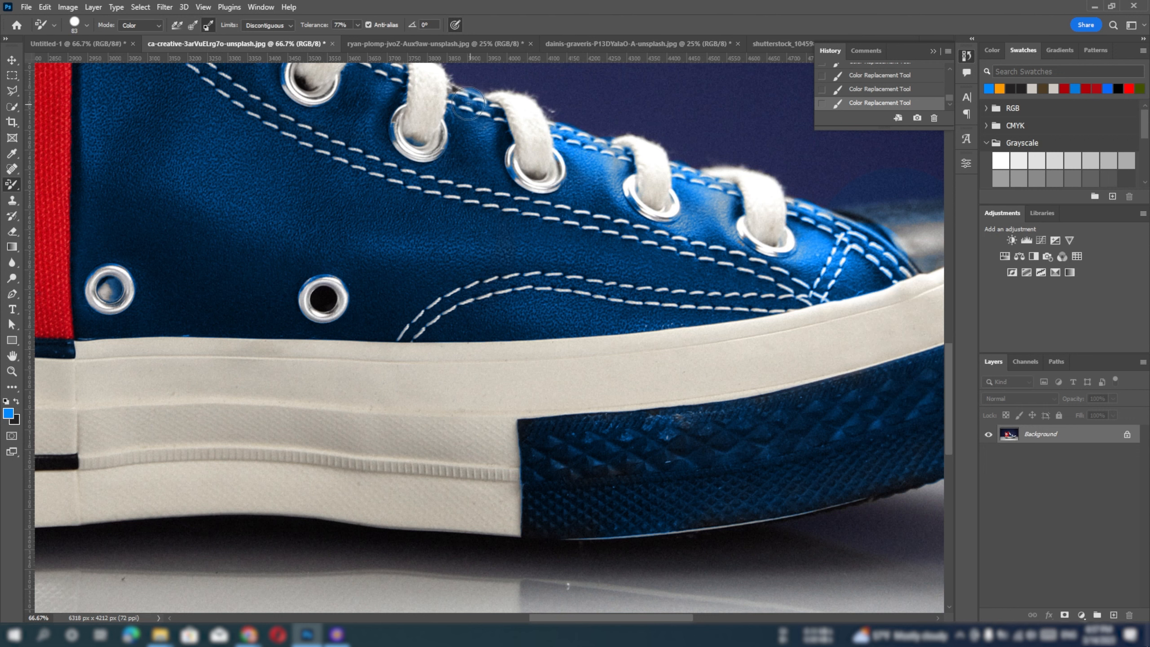
# Set the color replacement tolerance to 30% and recolor the sneaker's black tongue and upper collar leather blue
pyautogui.moveTo(381, 246); pyautogui.dragTo(738, 226)
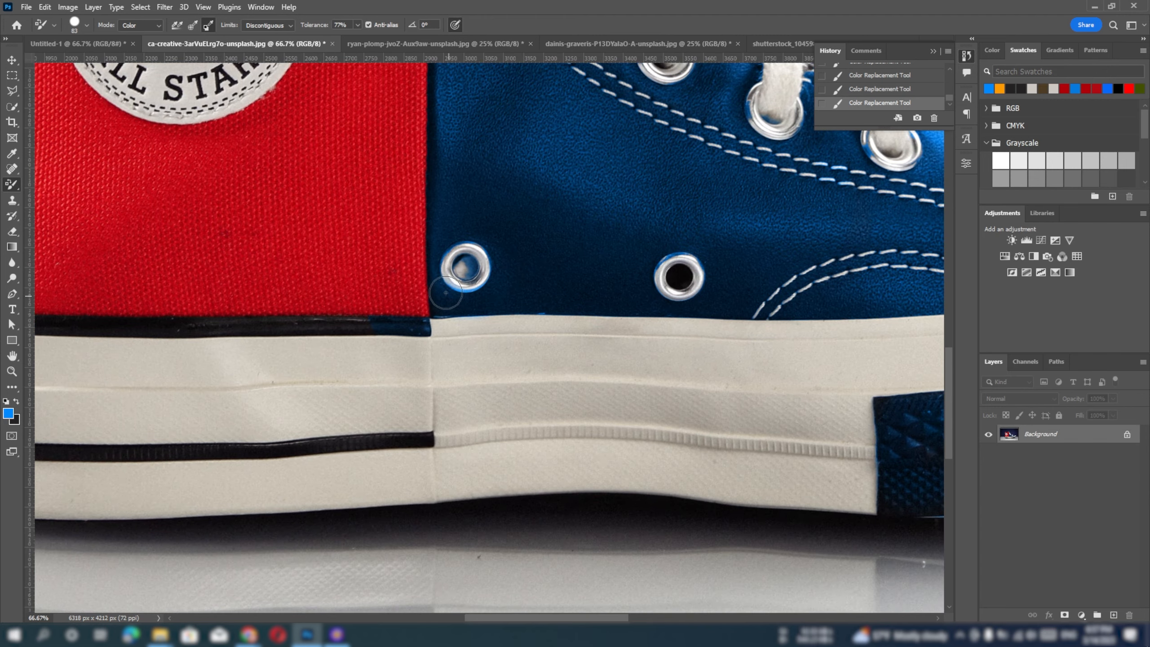
pyautogui.moveTo(540, 173); pyautogui.dragTo(552, 414)
pyautogui.moveTo(532, 206); pyautogui.dragTo(509, 460)
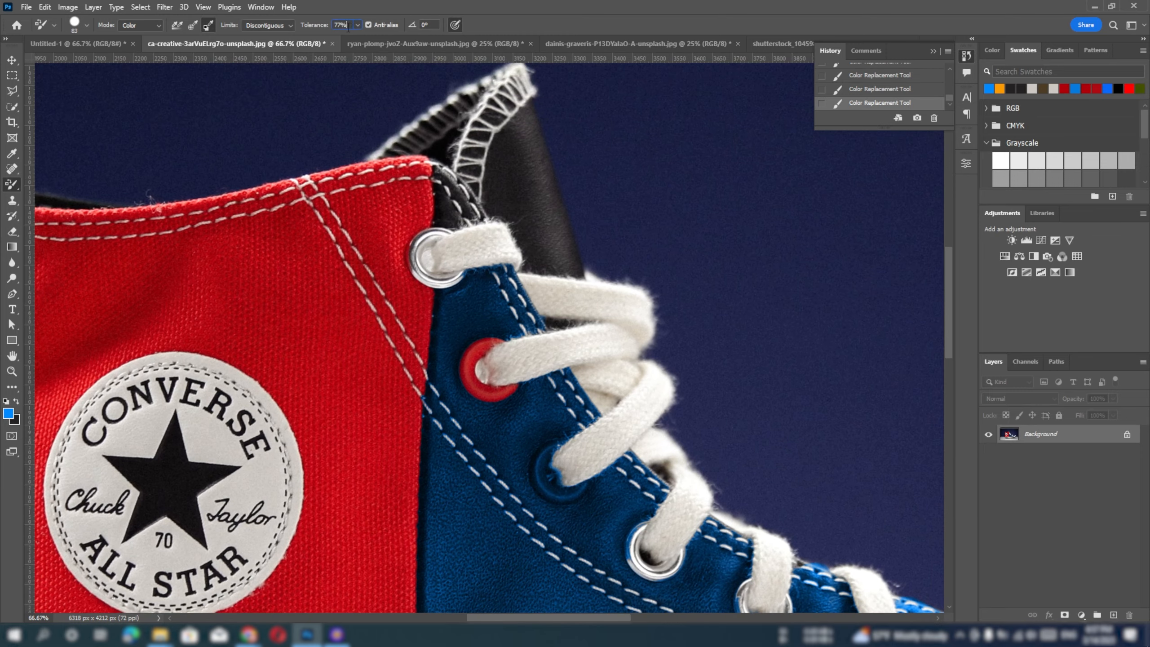
pyautogui.write('30')
pyautogui.press('Return')
pyautogui.moveTo(509, 145); pyautogui.dragTo(519, 203)
pyautogui.moveTo(521, 119); pyautogui.dragTo(538, 204)
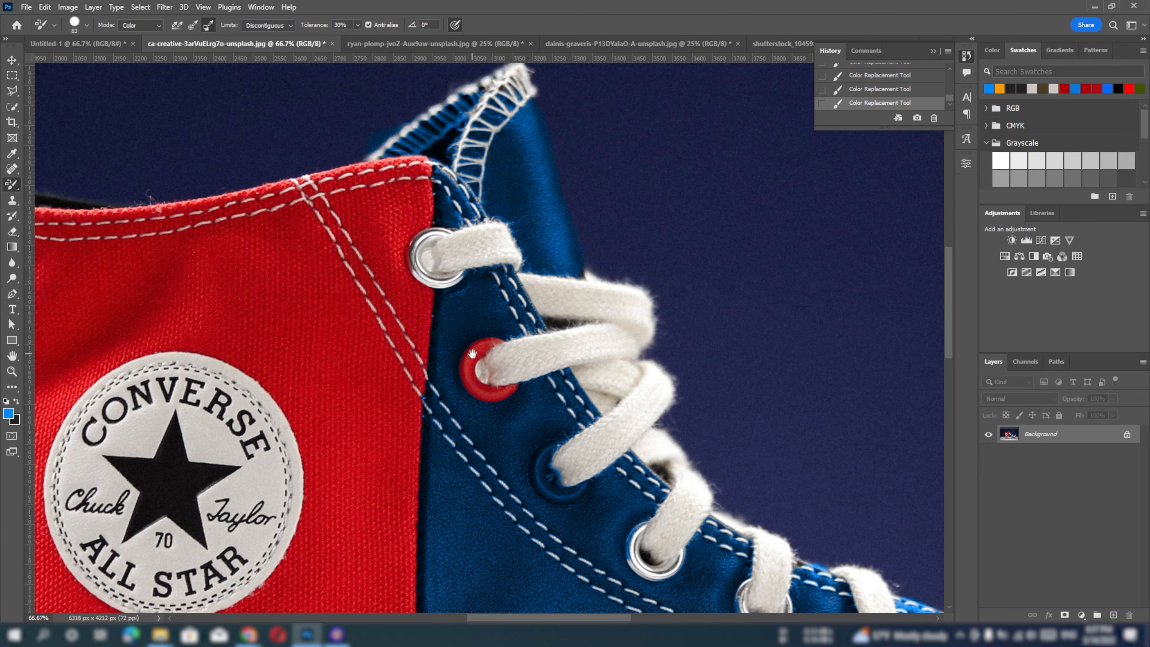
# Try recoloring the black star on the ankle patch blue, and undo the stroke
pyautogui.moveTo(338, 440); pyautogui.dragTo(638, 235)
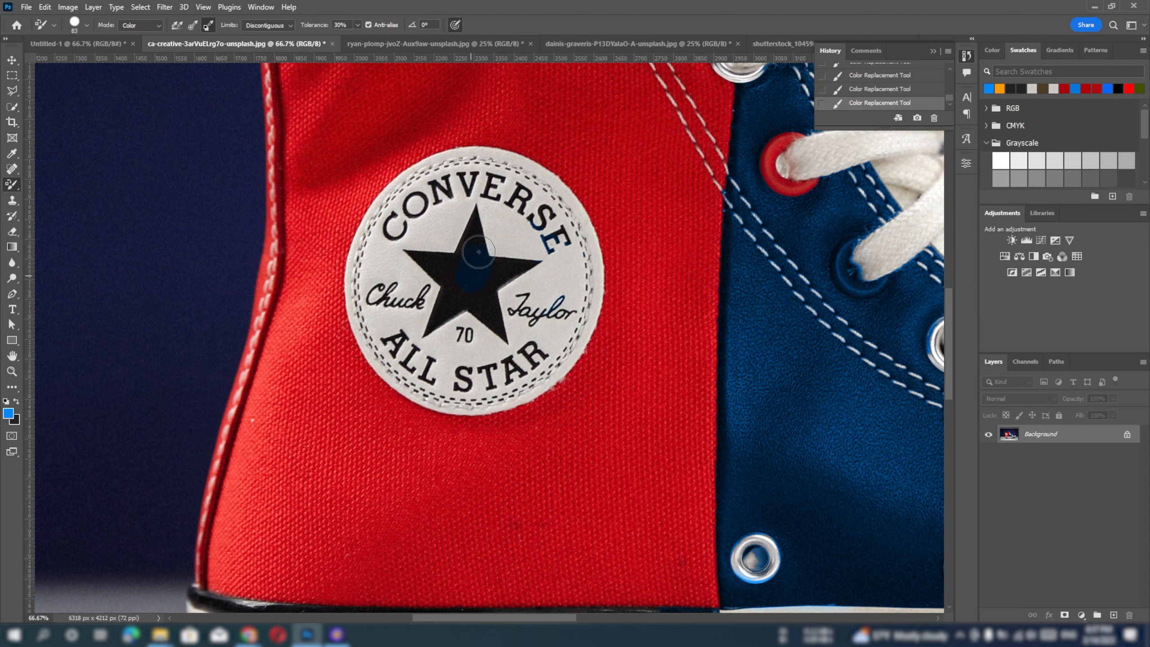
pyautogui.moveTo(478, 252)
pyautogui.mouseDown()
pyautogui.moveTo(428, 266)
pyautogui.moveTo(503, 270)
pyautogui.mouseUp()
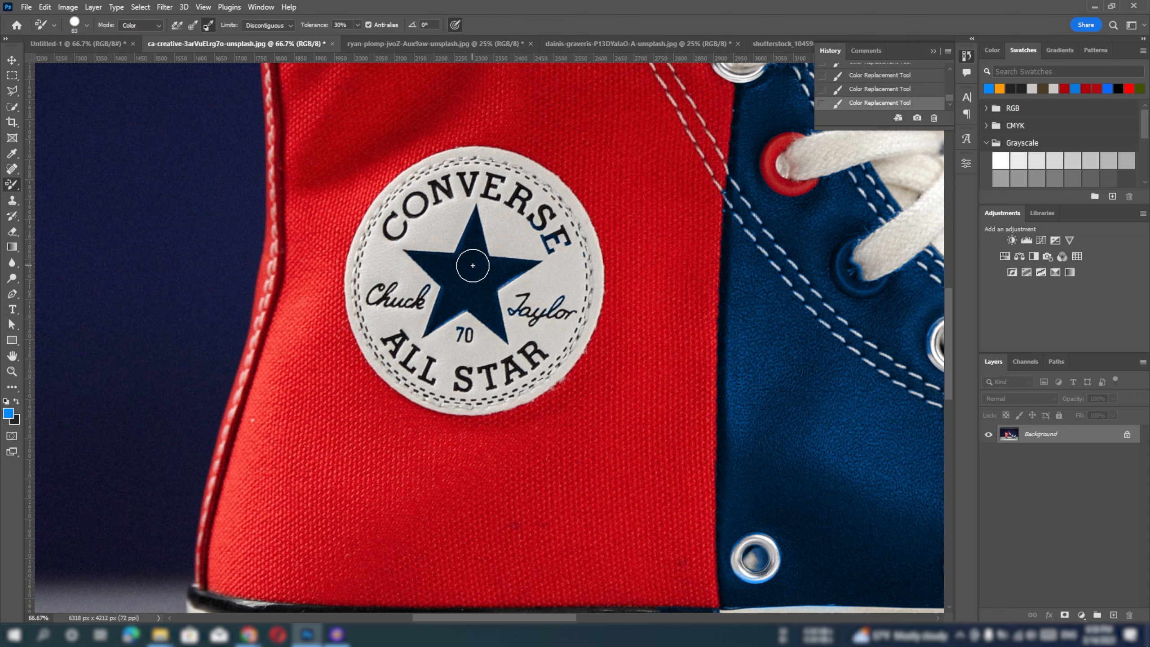
pyautogui.hotkey('ctrl', 'z')
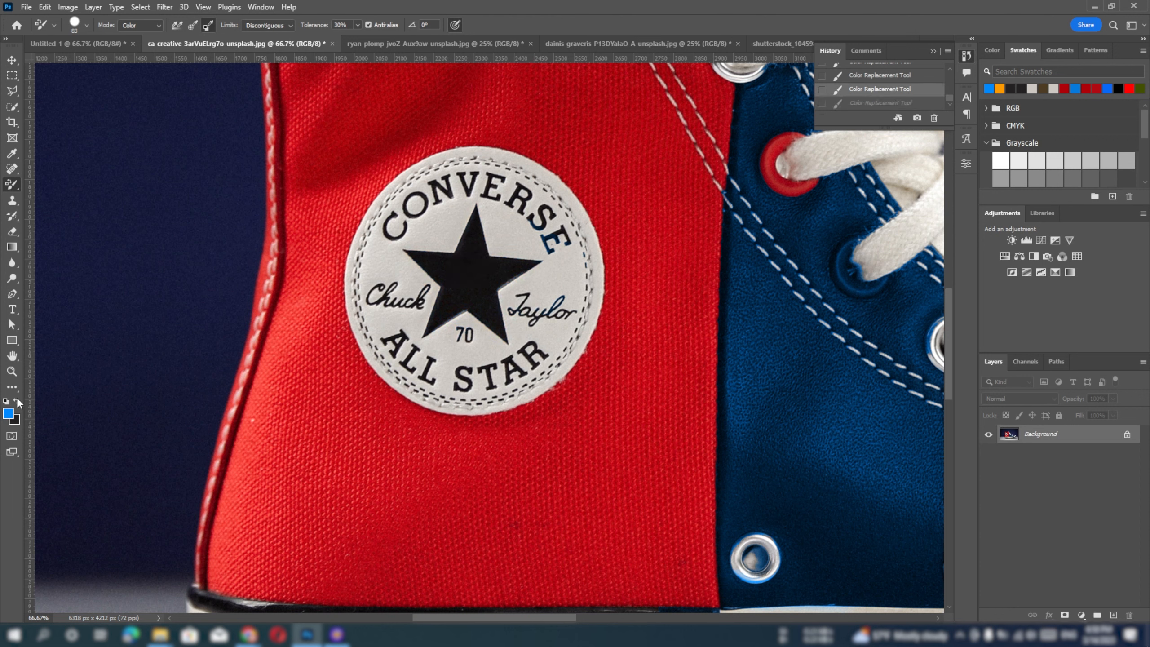
# Sample the patch's off-white as the background color, then recolor the patch fabric light blue with the brush enlarged to 200 px
pyautogui.click(10, 414)
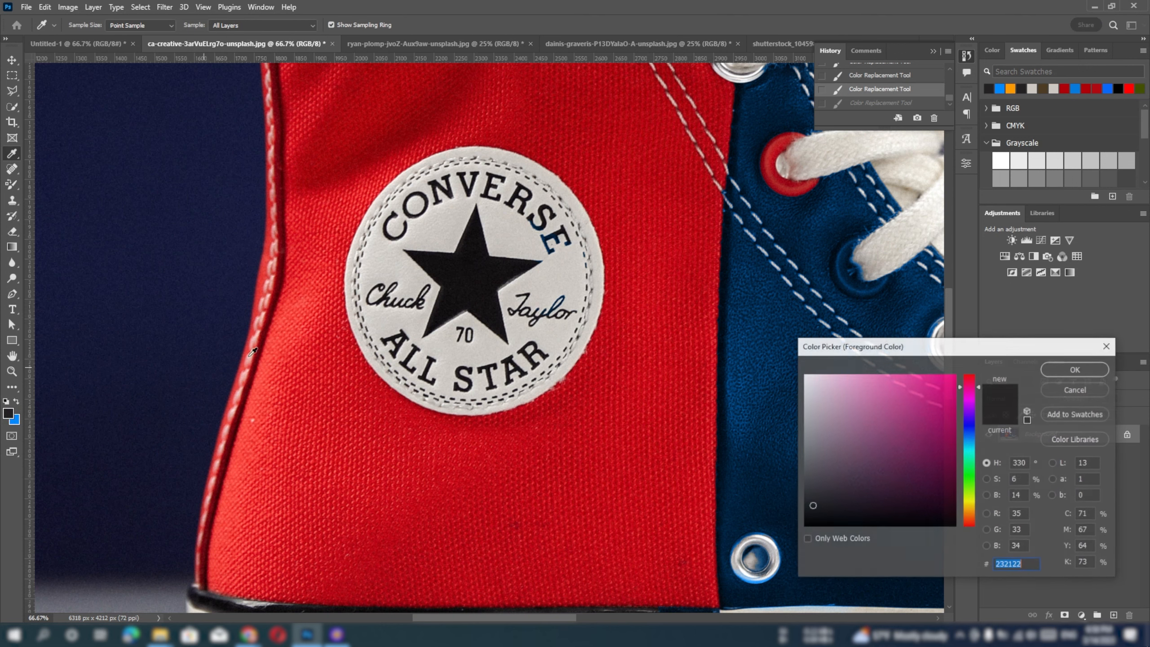
pyautogui.click(384, 320)
pyautogui.click(1076, 369)
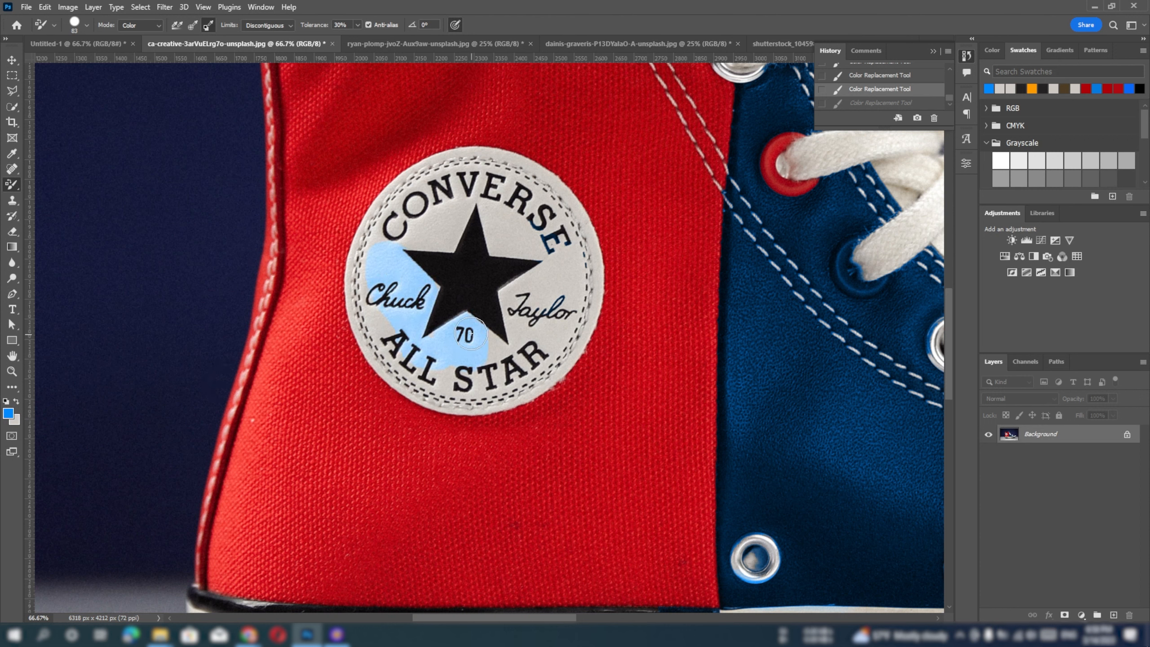
pyautogui.moveTo(511, 335)
pyautogui.mouseDown()
pyautogui.moveTo(565, 289)
pyautogui.moveTo(568, 243)
pyautogui.moveTo(527, 207)
pyautogui.moveTo(471, 200)
pyautogui.moveTo(419, 242)
pyautogui.moveTo(450, 185)
pyautogui.moveTo(517, 188)
pyautogui.moveTo(526, 234)
pyautogui.moveTo(453, 240)
pyautogui.moveTo(481, 306)
pyautogui.moveTo(567, 265)
pyautogui.moveTo(556, 336)
pyautogui.moveTo(488, 366)
pyautogui.moveTo(423, 330)
pyautogui.moveTo(397, 287)
pyautogui.moveTo(386, 314)
pyautogui.moveTo(421, 360)
pyautogui.moveTo(489, 373)
pyautogui.moveTo(536, 334)
pyautogui.moveTo(388, 284)
pyautogui.moveTo(397, 221)
pyautogui.moveTo(446, 181)
pyautogui.moveTo(497, 185)
pyautogui.moveTo(541, 213)
pyautogui.moveTo(559, 269)
pyautogui.moveTo(460, 335)
pyautogui.mouseUp()
pyautogui.press(']')
pyautogui.press(']')
pyautogui.press(']')
pyautogui.press(']')
pyautogui.press(']')
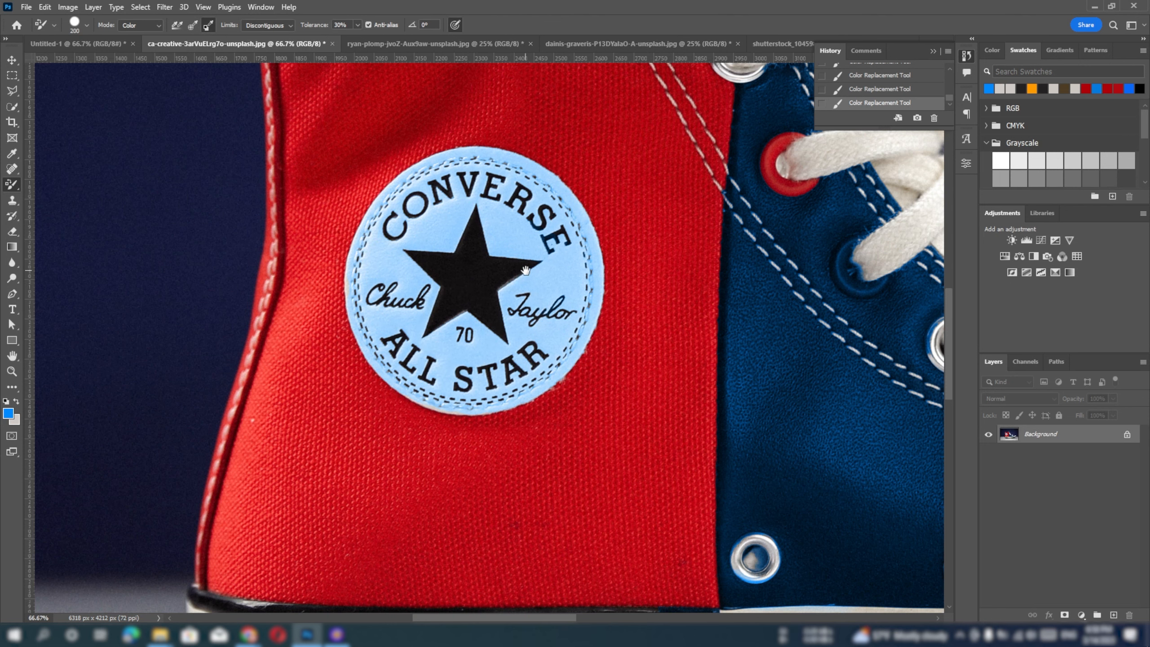
# Recolor the upper white laces light blue using the sampled off-white background color
pyautogui.moveTo(527, 270); pyautogui.dragTo(311, 356)
pyautogui.moveTo(579, 241)
pyautogui.mouseDown()
pyautogui.moveTo(599, 247)
pyautogui.moveTo(679, 181)
pyautogui.moveTo(706, 244)
pyautogui.moveTo(651, 326)
pyautogui.moveTo(751, 362)
pyautogui.moveTo(738, 431)
pyautogui.moveTo(855, 494)
pyautogui.moveTo(571, 209)
pyautogui.mouseUp()
# Try recoloring the off-white rubber midsole light blue, check the whole sneaker, and undo the midsole stroke
pyautogui.moveTo(667, 440)
pyautogui.mouseDown()
pyautogui.moveTo(275, 440)
pyautogui.moveTo(562, 447)
pyautogui.moveTo(884, 429)
pyautogui.moveTo(473, 484)
pyautogui.moveTo(305, 493)
pyautogui.moveTo(313, 536)
pyautogui.mouseUp()
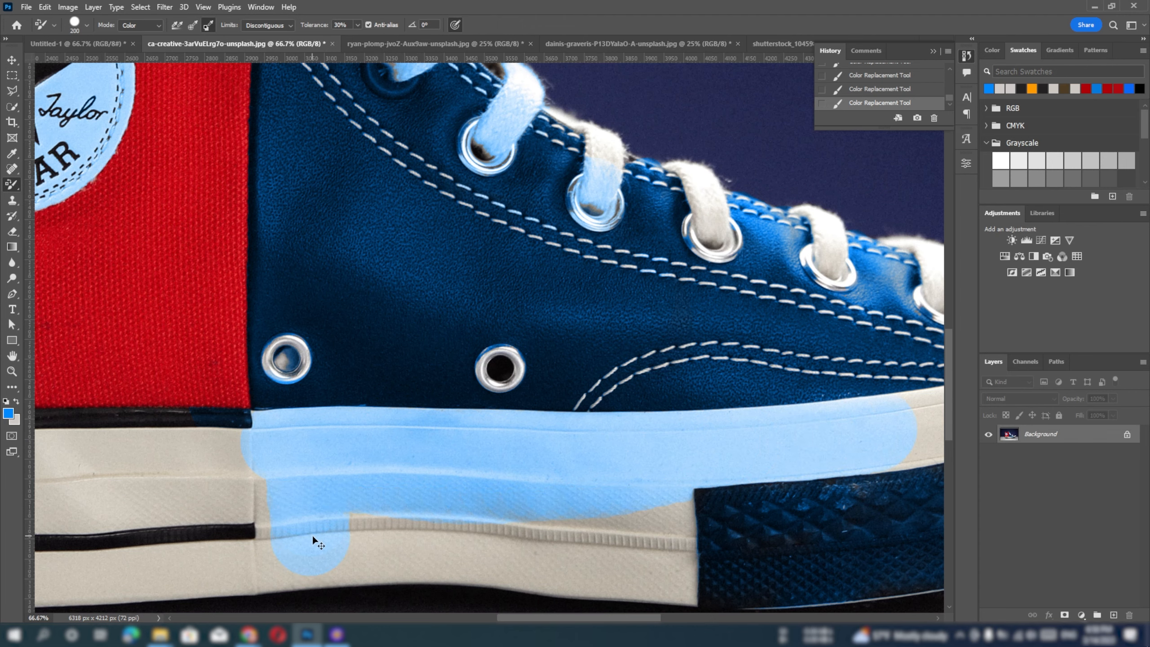
pyautogui.hotkey('ctrl', '-')
pyautogui.hotkey('ctrl', '-')
pyautogui.hotkey('ctrl', '-')
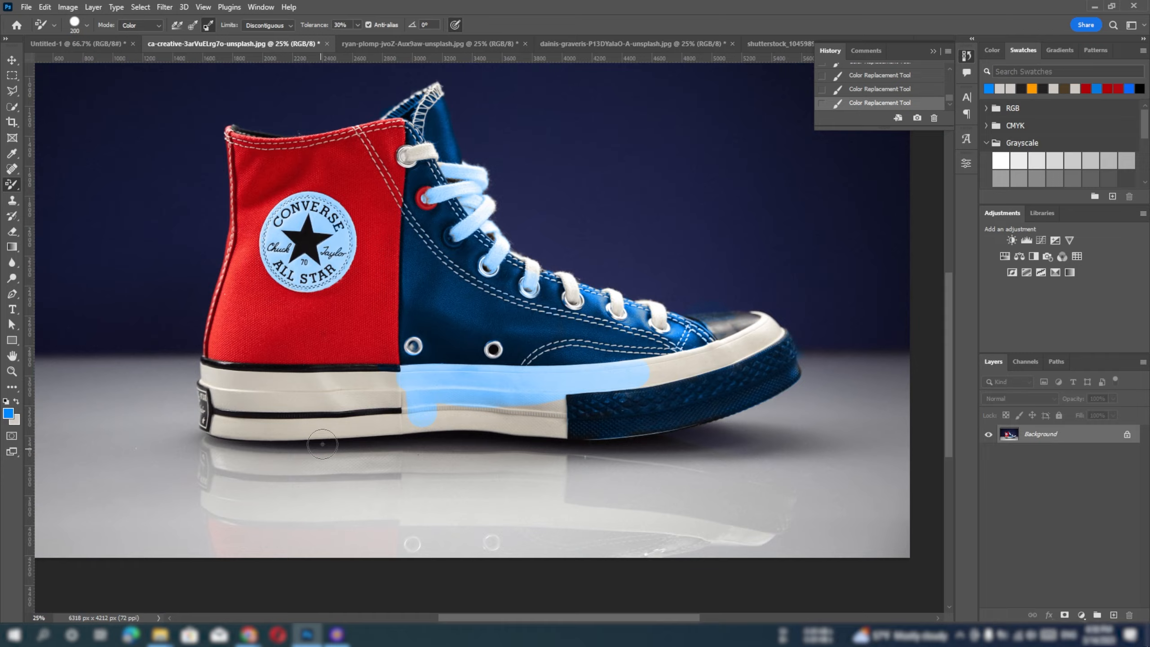
pyautogui.moveTo(326, 435); pyautogui.dragTo(397, 459)
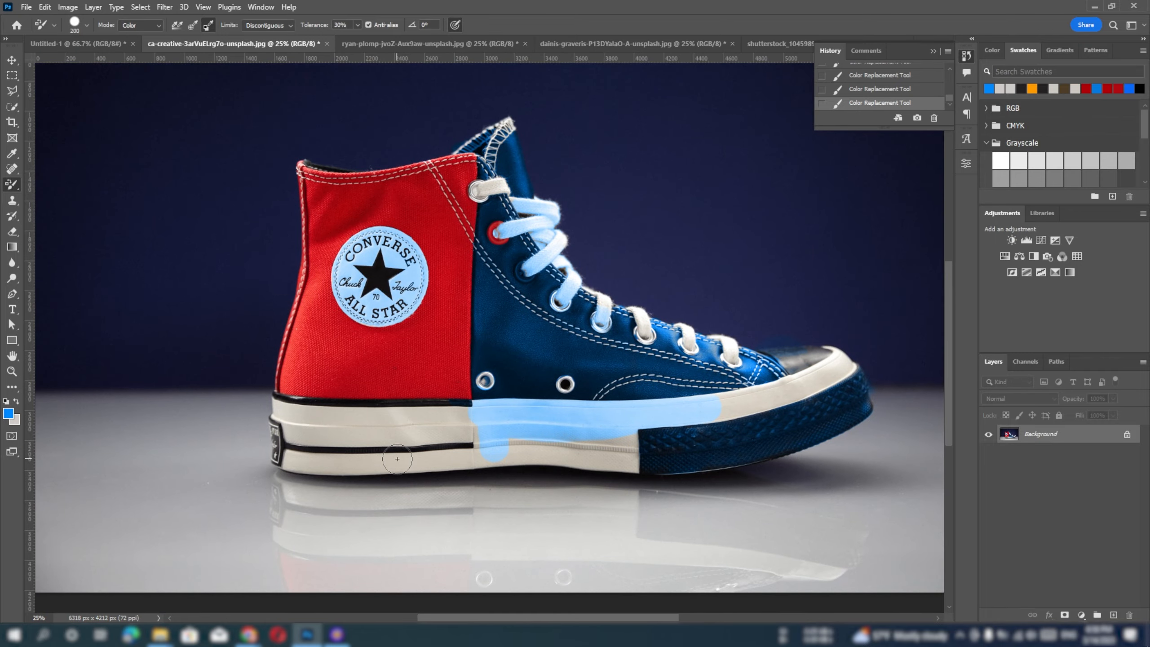
pyautogui.hotkey('ctrl', 'z')
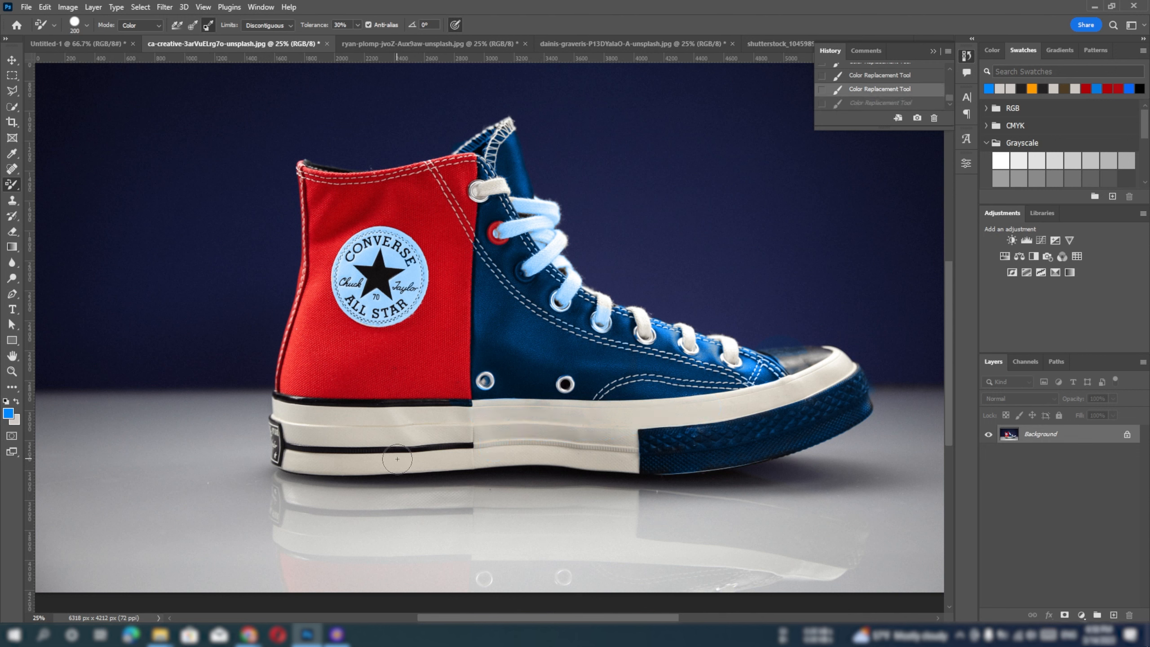